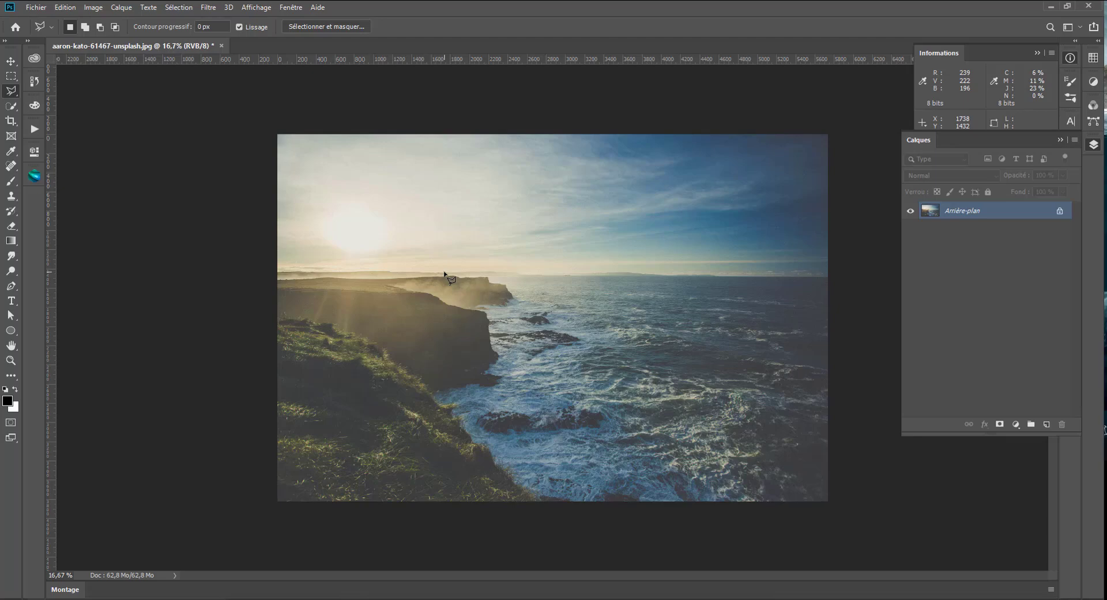
Duplicate the photo as Calque 1, rotate it 90° clockwise, flip it, and move it to the canvas centre
key("ctrl+j")
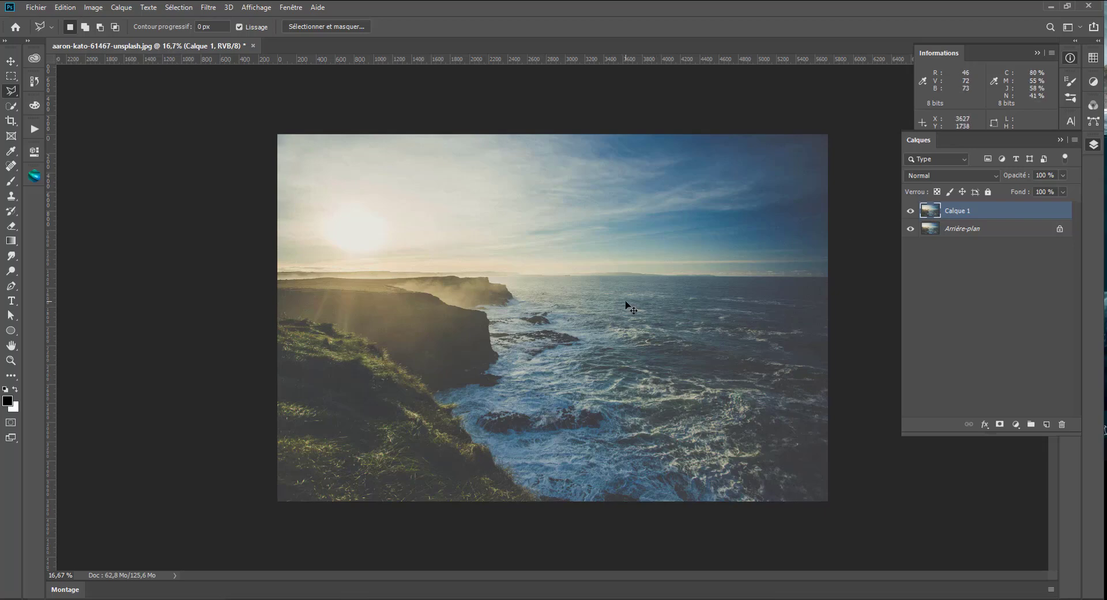
key("ctrl+t")
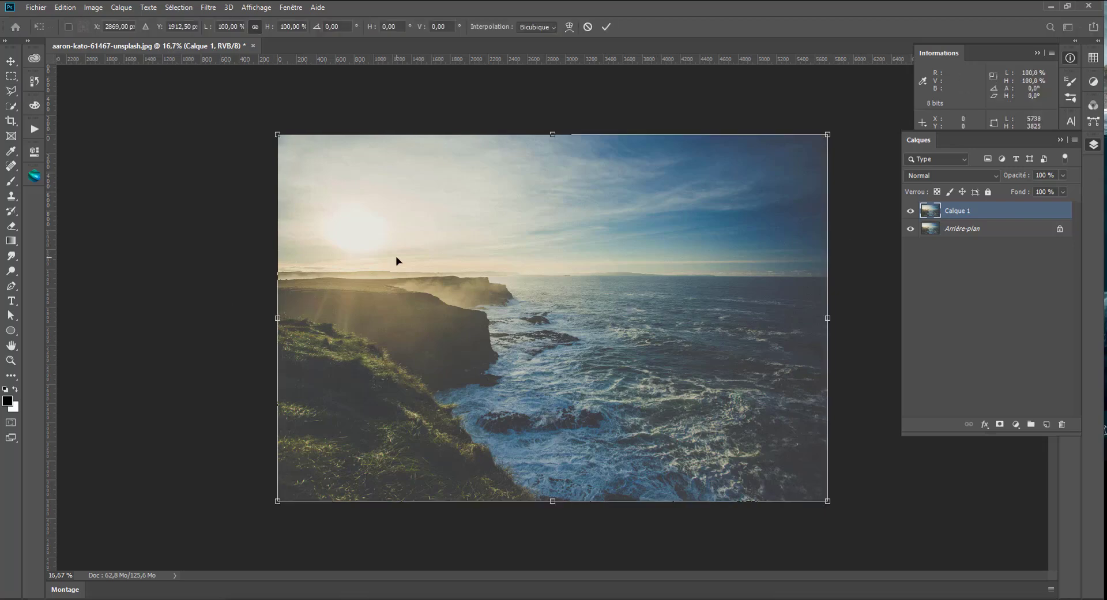
right_click(396, 256)
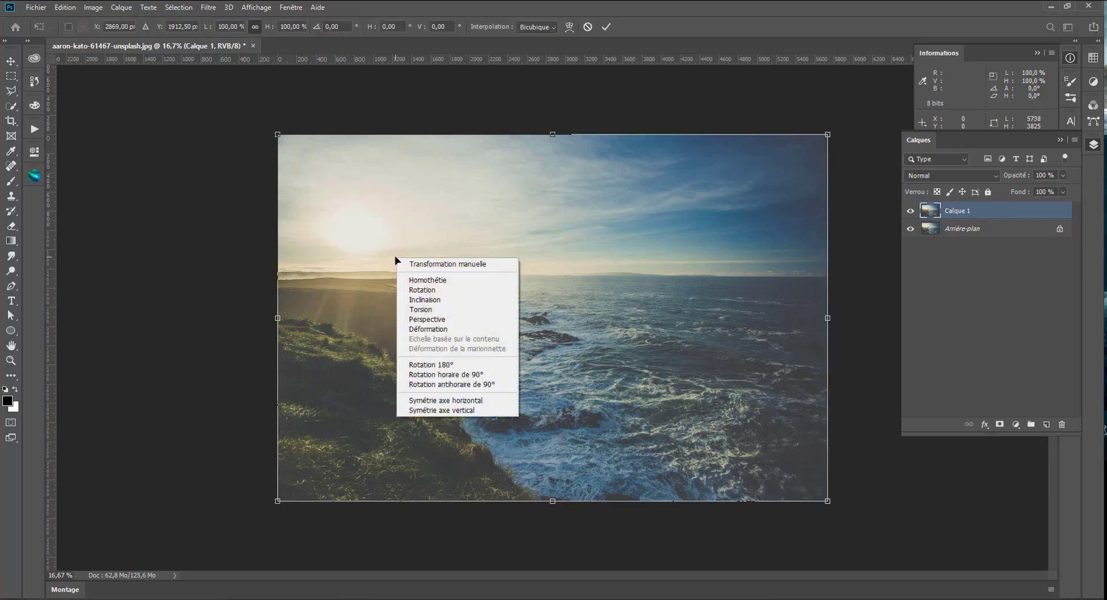
left_click(461, 374)
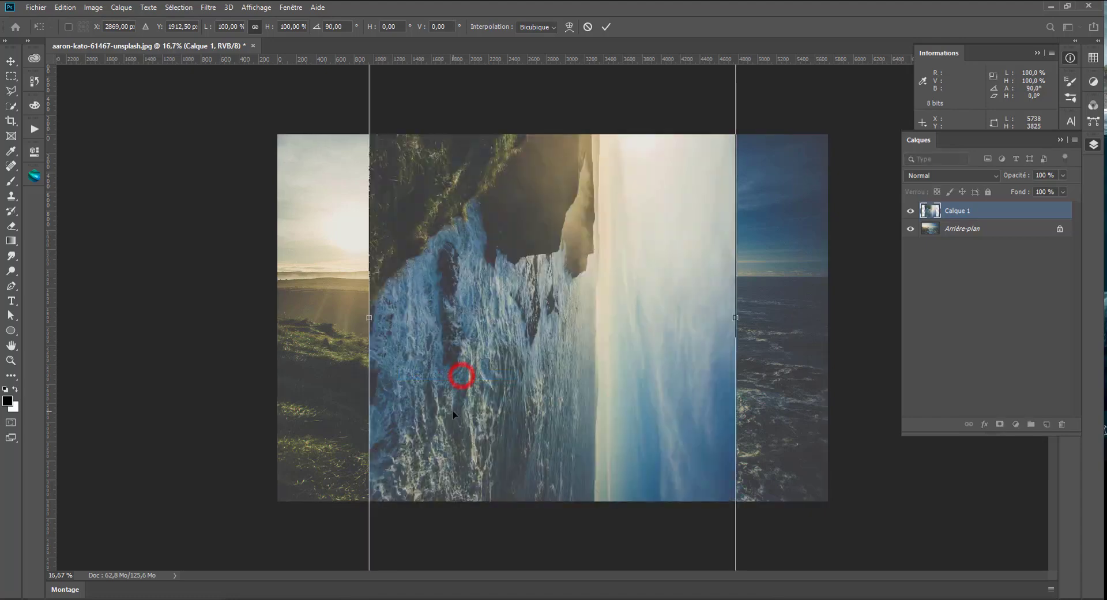
right_click(476, 272)
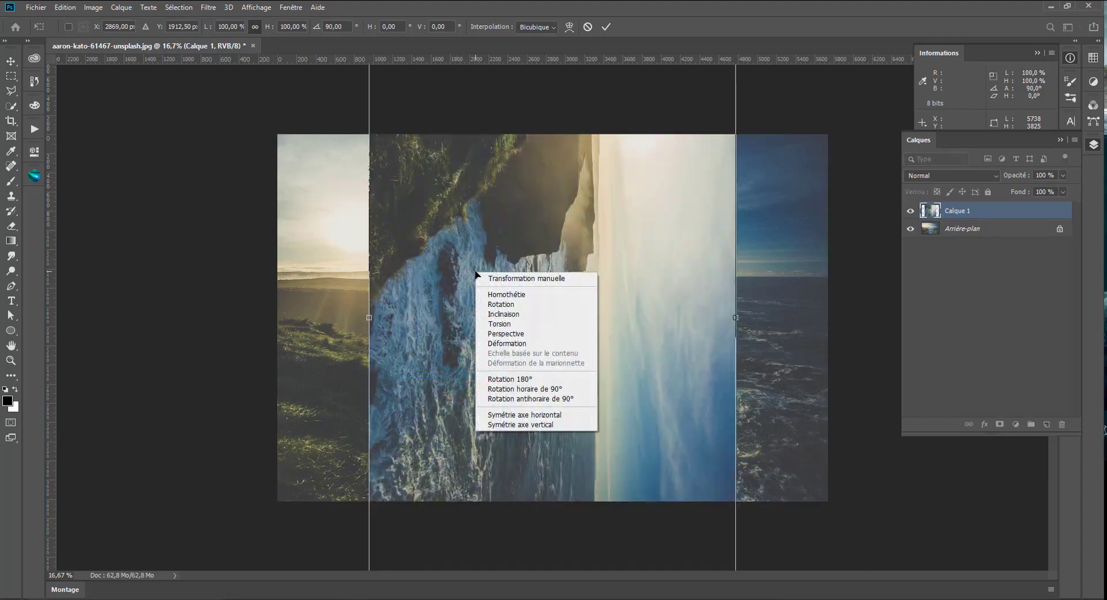
left_click(513, 424)
mouse_move(493, 227)
left_mouse_down()
mouse_move(555, 249)
mouse_move(703, 524)
mouse_move(649, 414)
mouse_move(767, 485)
mouse_move(760, 457)
mouse_move(707, 458)
mouse_move(732, 459)
left_mouse_up()
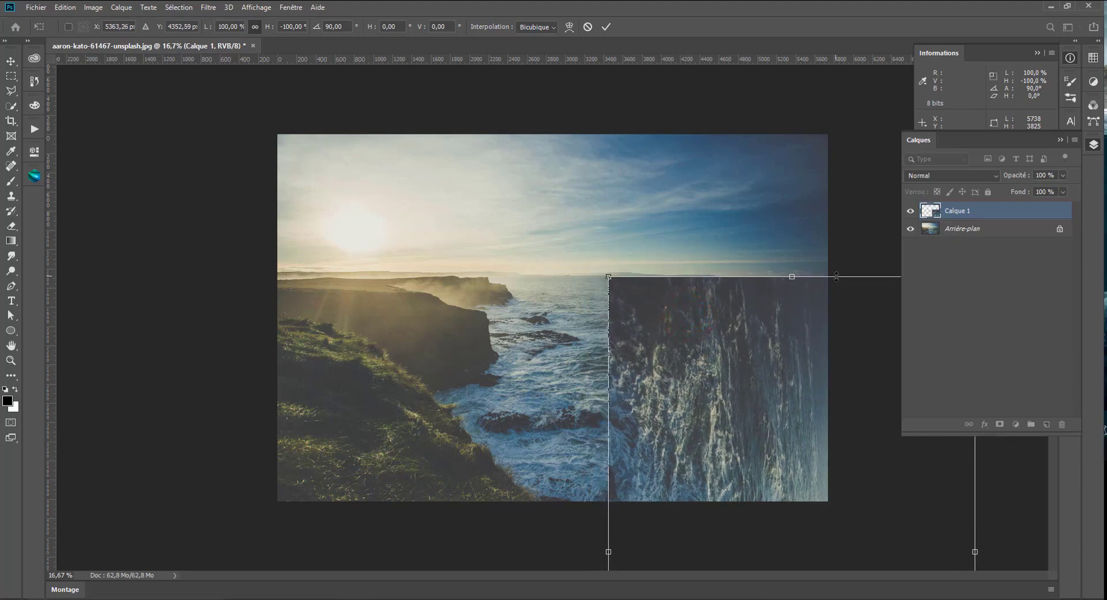
Align Calque 1 with the horizon at 50% opacity, restore 100% and commit the transform
left_click_drag(794, 310, 792, 307)
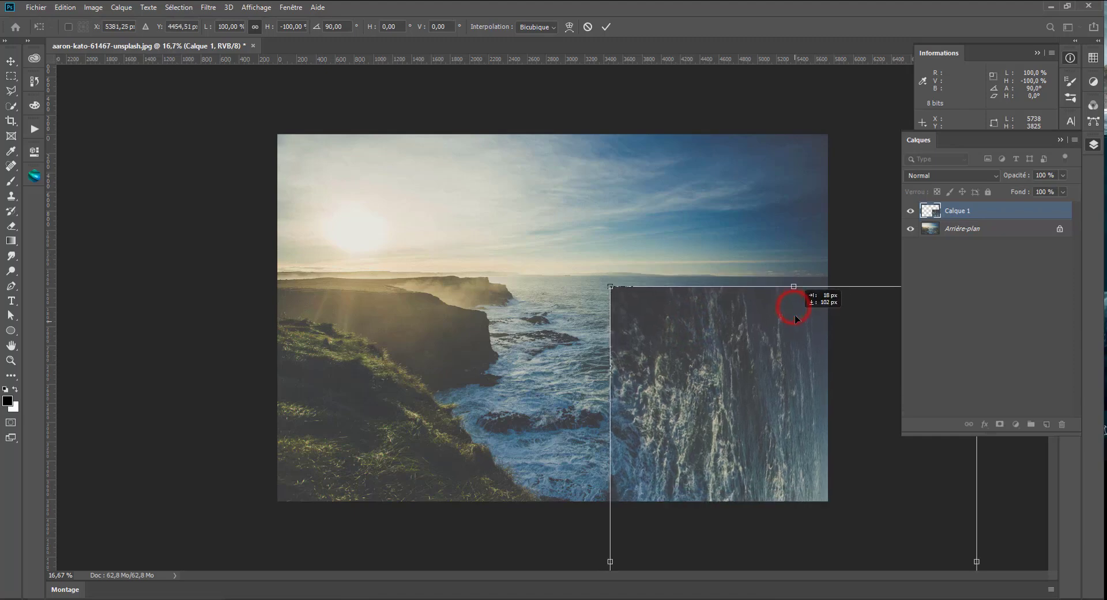
left_click(1063, 175)
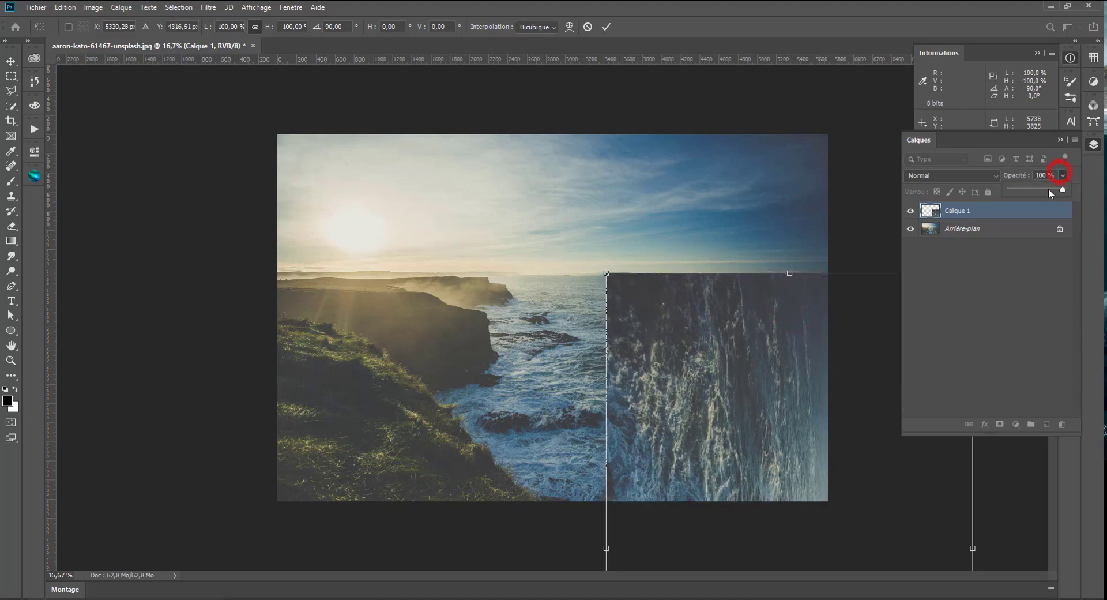
left_click_drag(1062, 189, 1037, 192)
left_click_drag(785, 321, 783, 319)
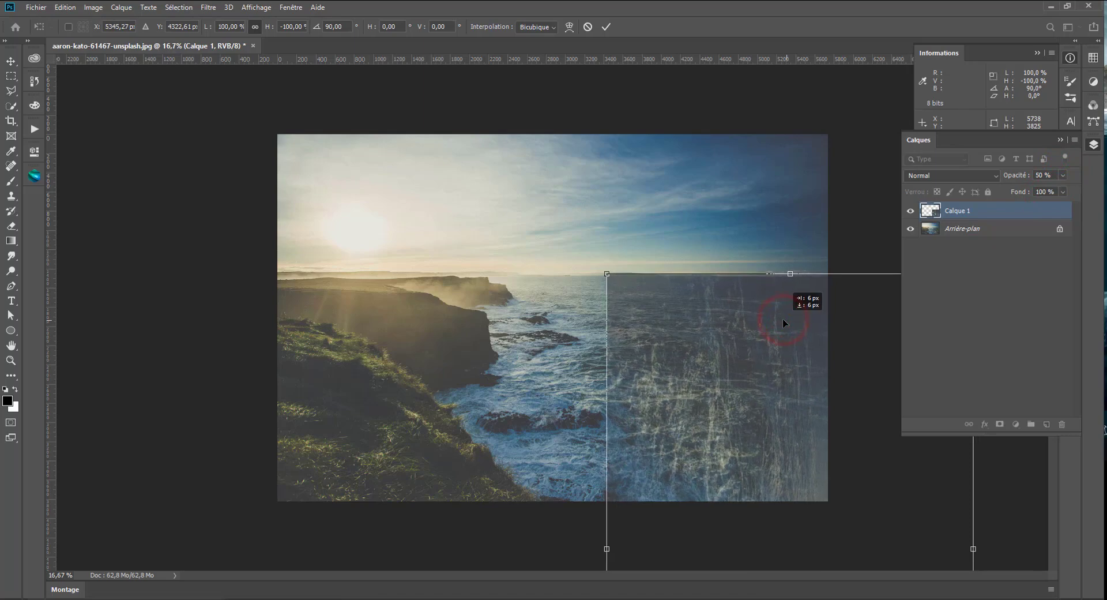
left_click(1064, 175)
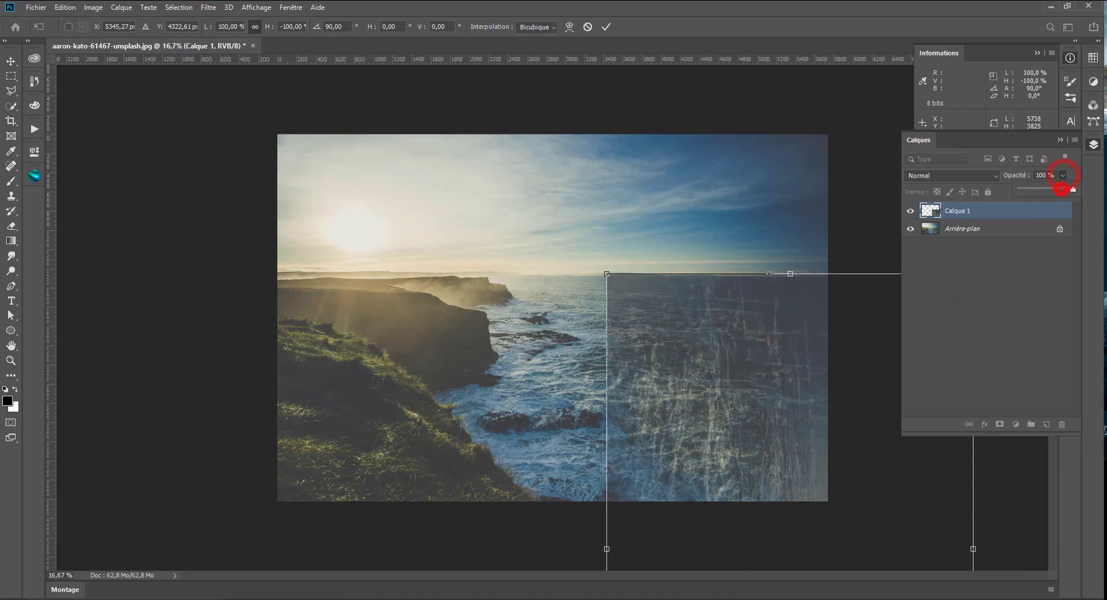
left_click_drag(1038, 189, 1074, 189)
left_click(63, 92)
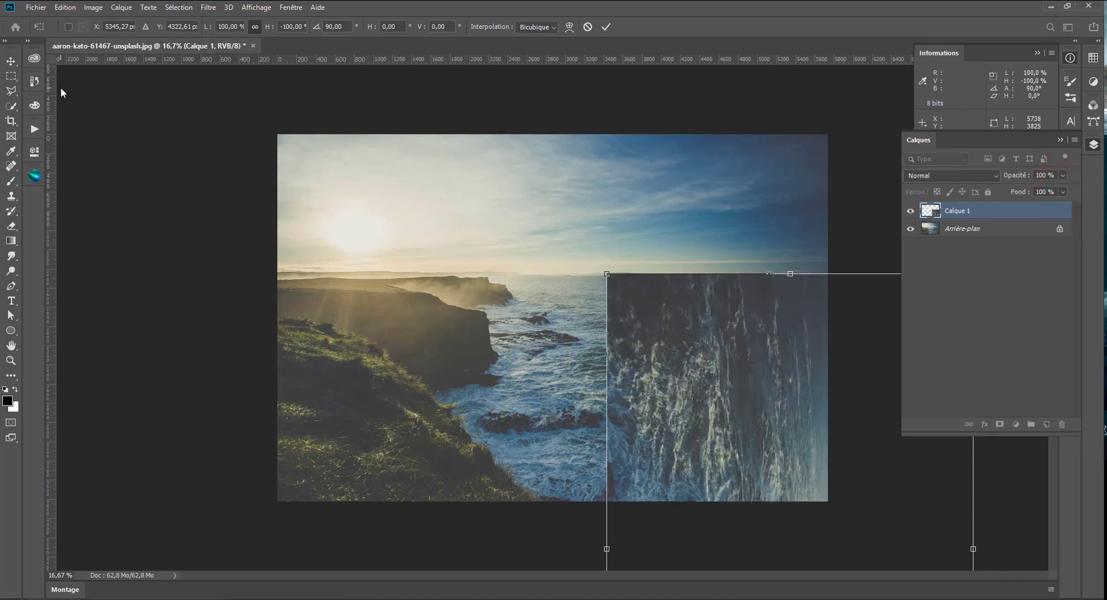
left_click(11, 91)
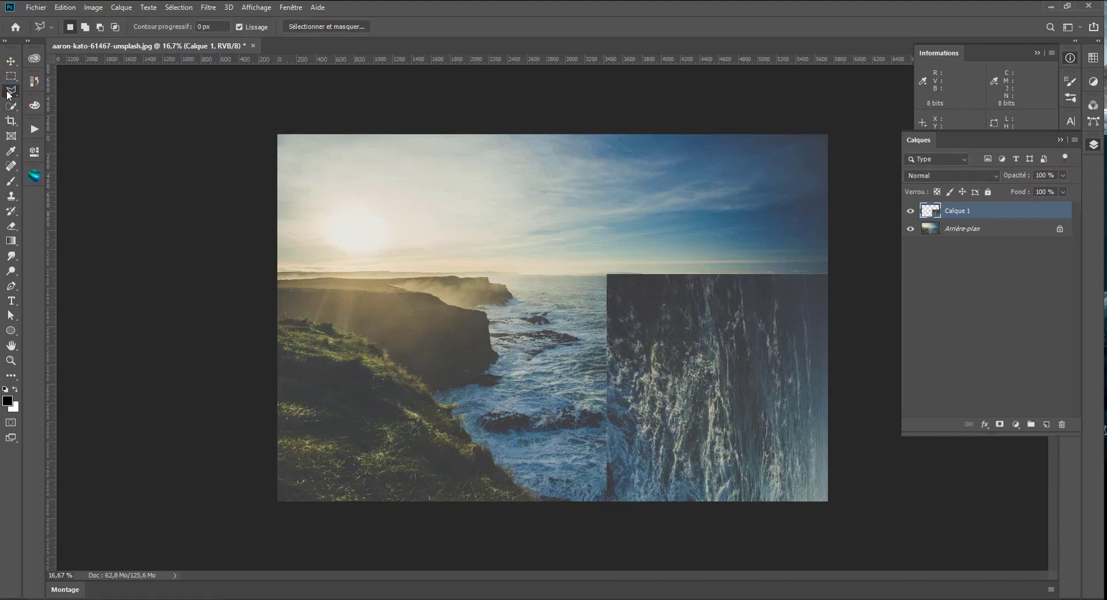
Mask Calque 1 with a polygonal triangle along the right edge, unlink the mask, and target the pixels
right_click(12, 94)
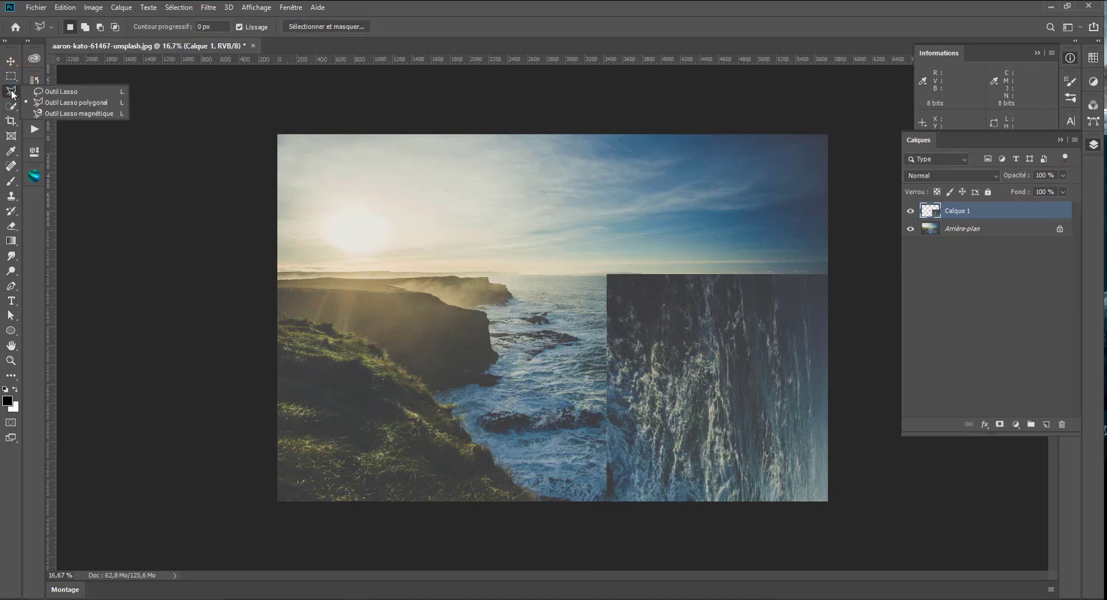
left_click(831, 275)
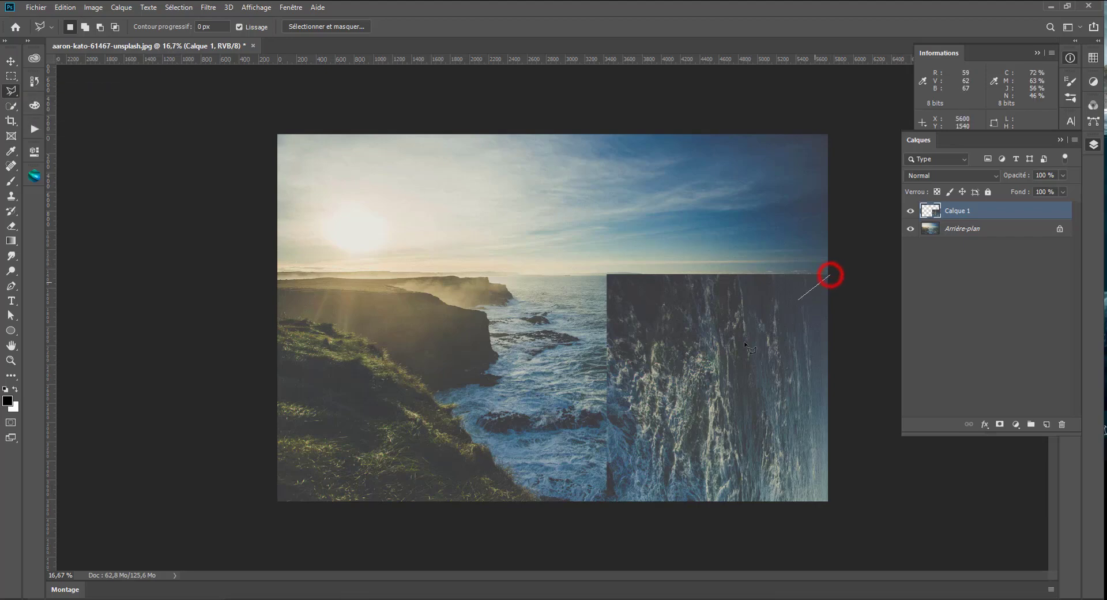
left_click(575, 530)
double_click(863, 530)
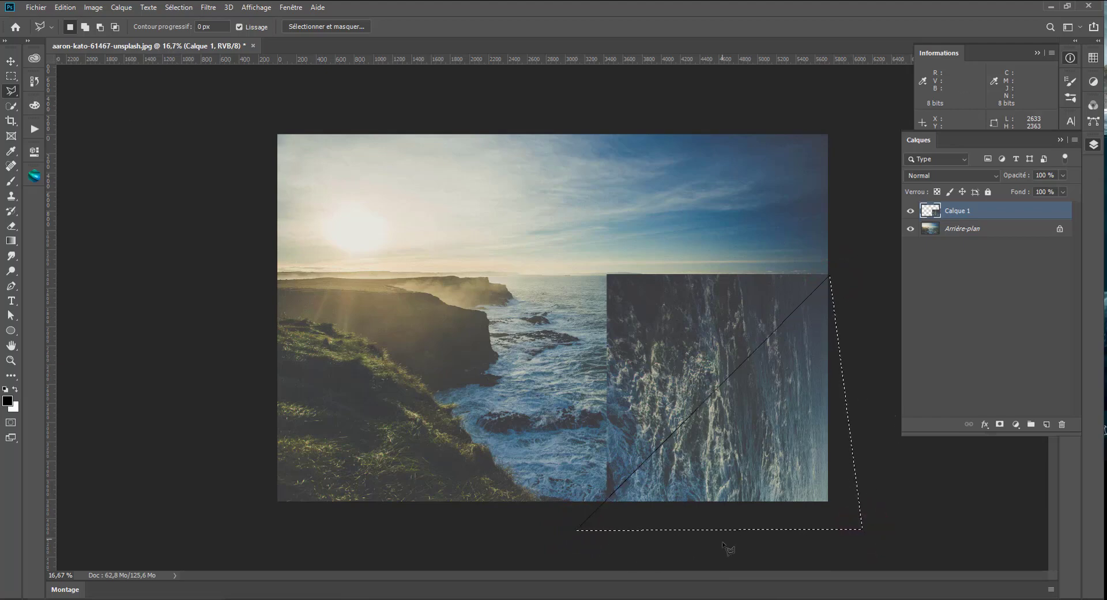
left_click(1000, 424)
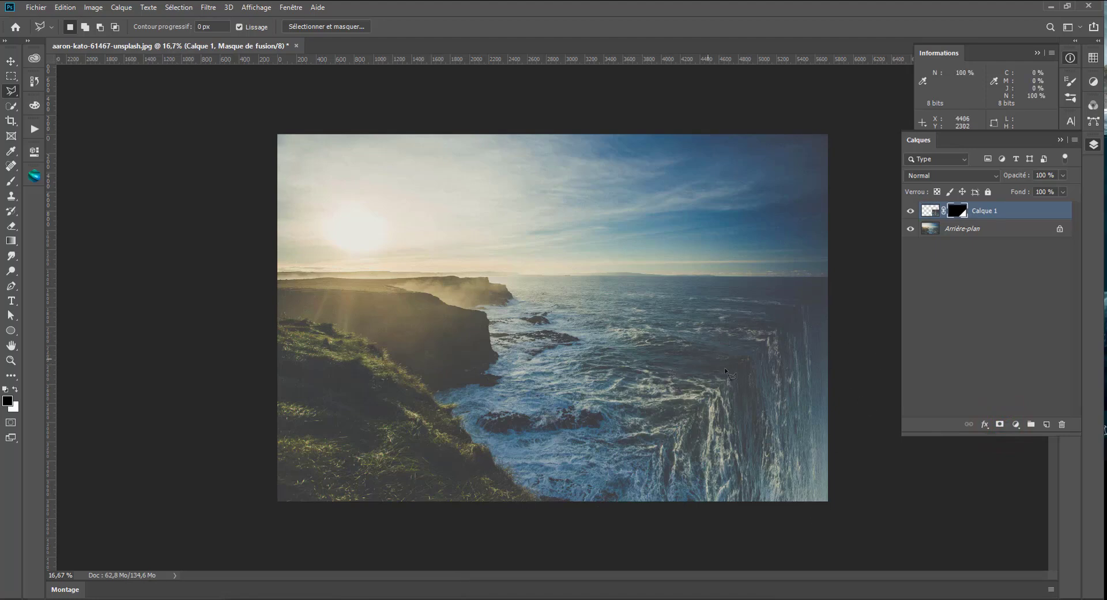
left_click(945, 211)
left_click(930, 211)
Transform Calque 1 and pull its bottom-right corner inward to taper the falling water
key("ctrl+t")
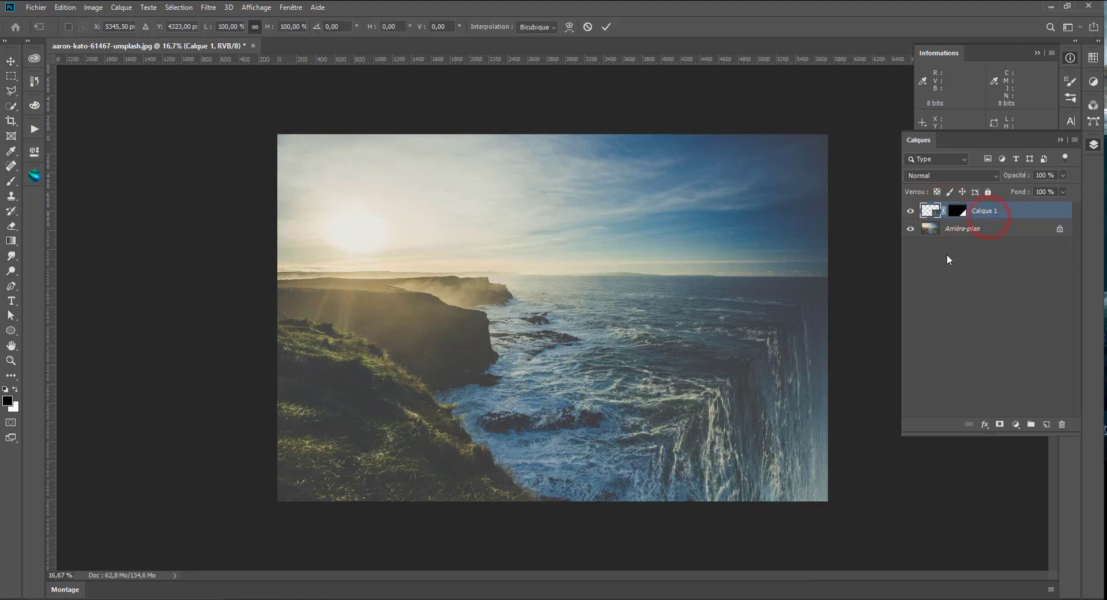
scroll(898, 507, "down", 5)
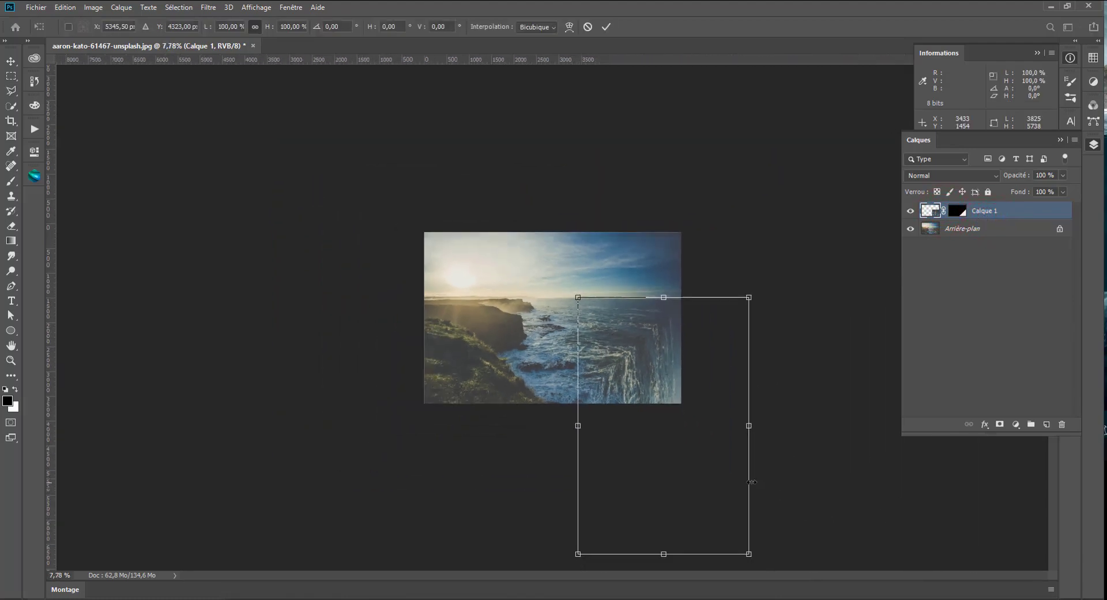
scroll(753, 507, "down", 2)
scroll(718, 513, "up", 2)
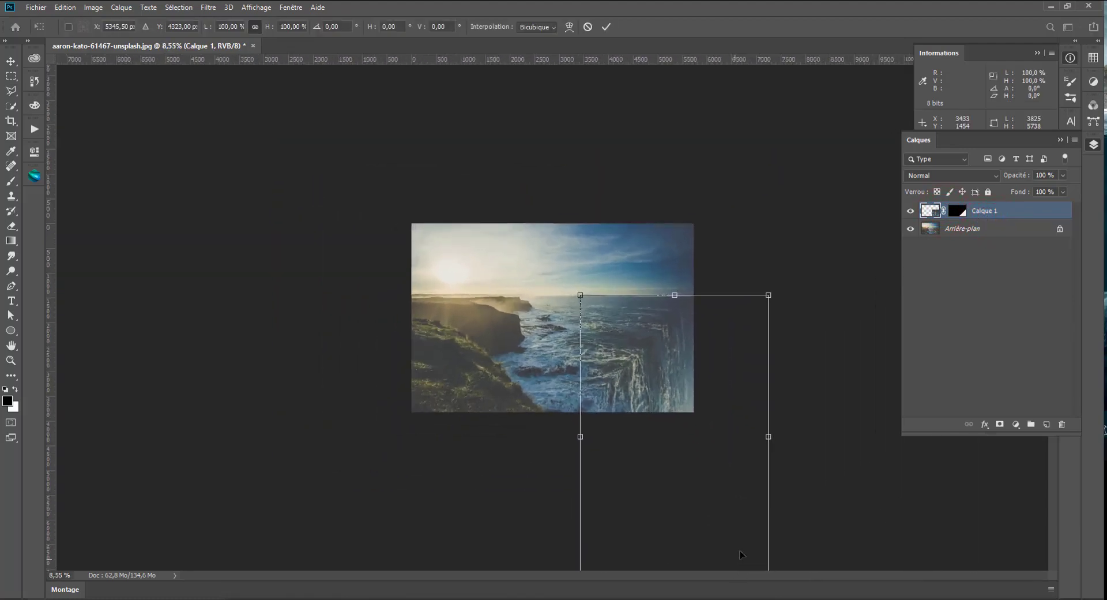
scroll(750, 542, "down", 1)
left_click_drag(749, 553, 738, 549)
Fine-tune the tapered bottom-right corner and apply the distortion
scroll(663, 453, "up", 6)
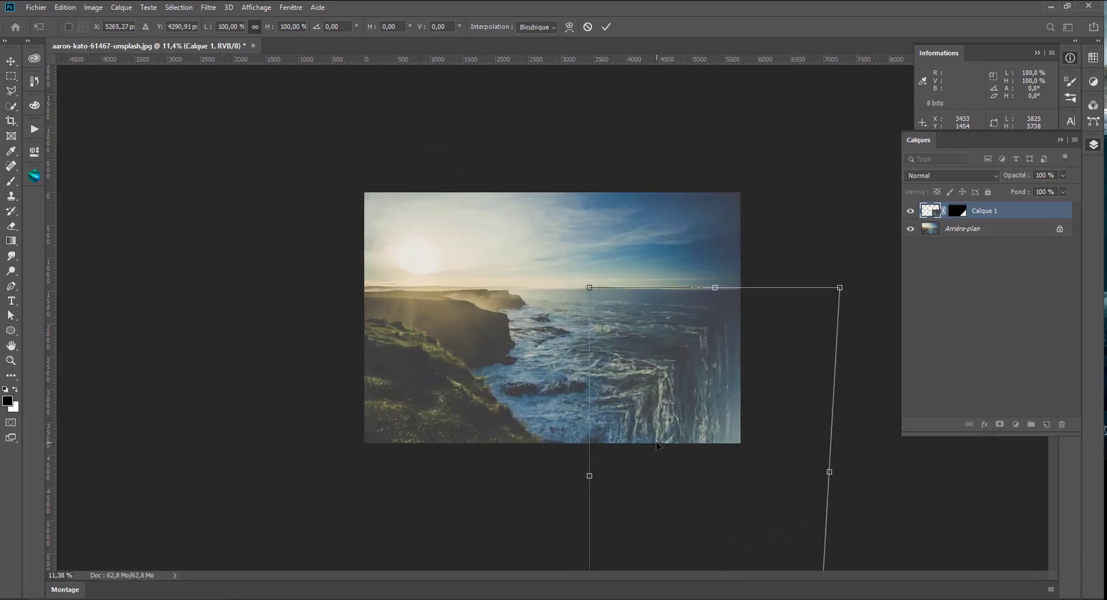
scroll(662, 453, "down", 2)
scroll(737, 484, "down", 1)
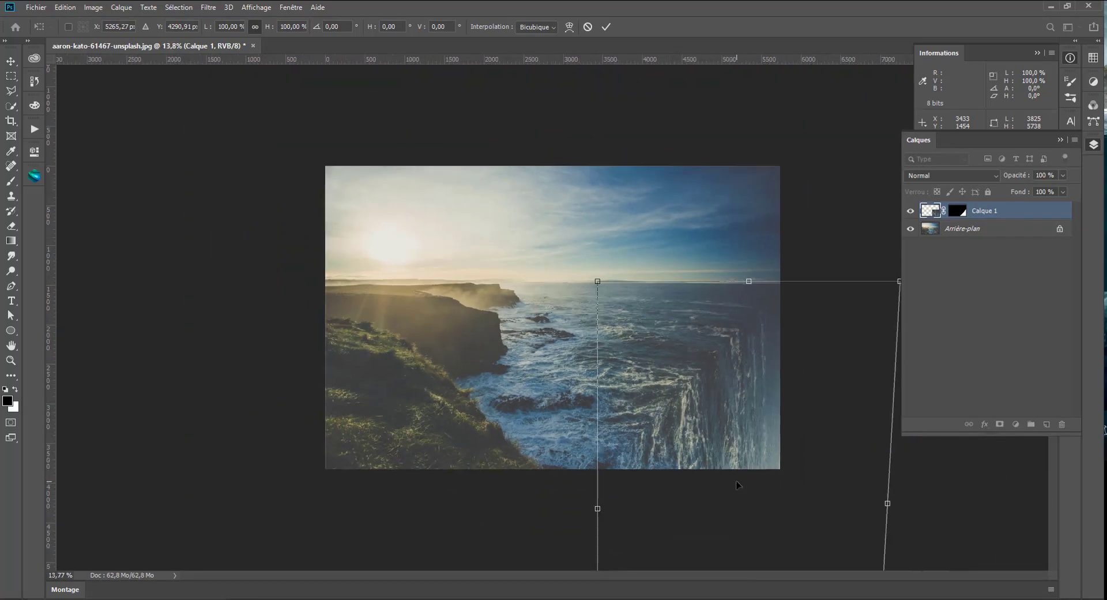
scroll(737, 484, "down", 1)
scroll(708, 462, "up", 2)
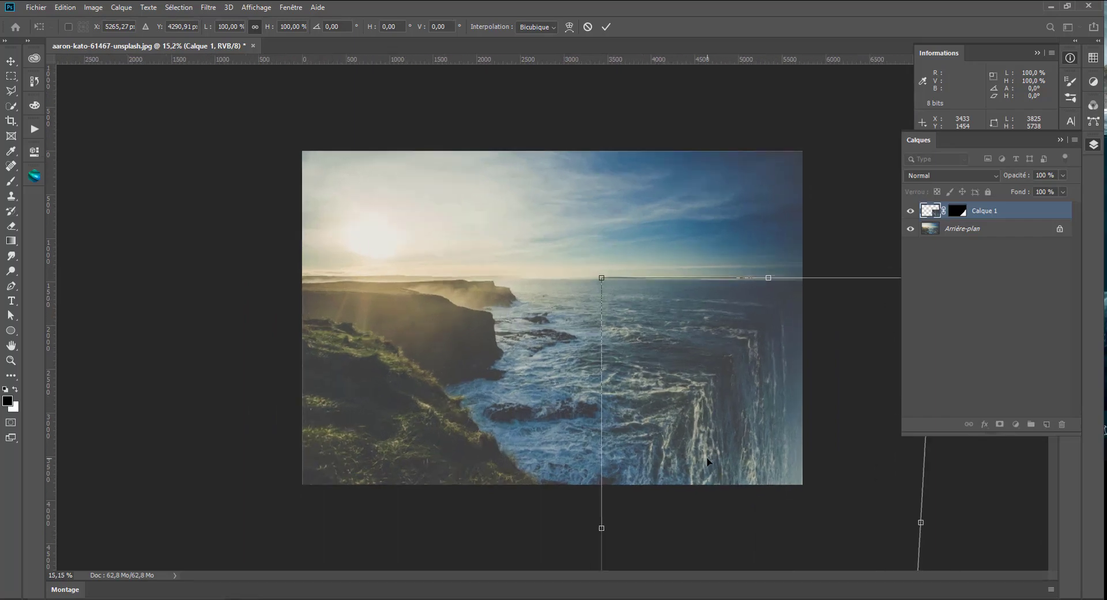
scroll(713, 509, "down", 2)
scroll(706, 534, "down", 2)
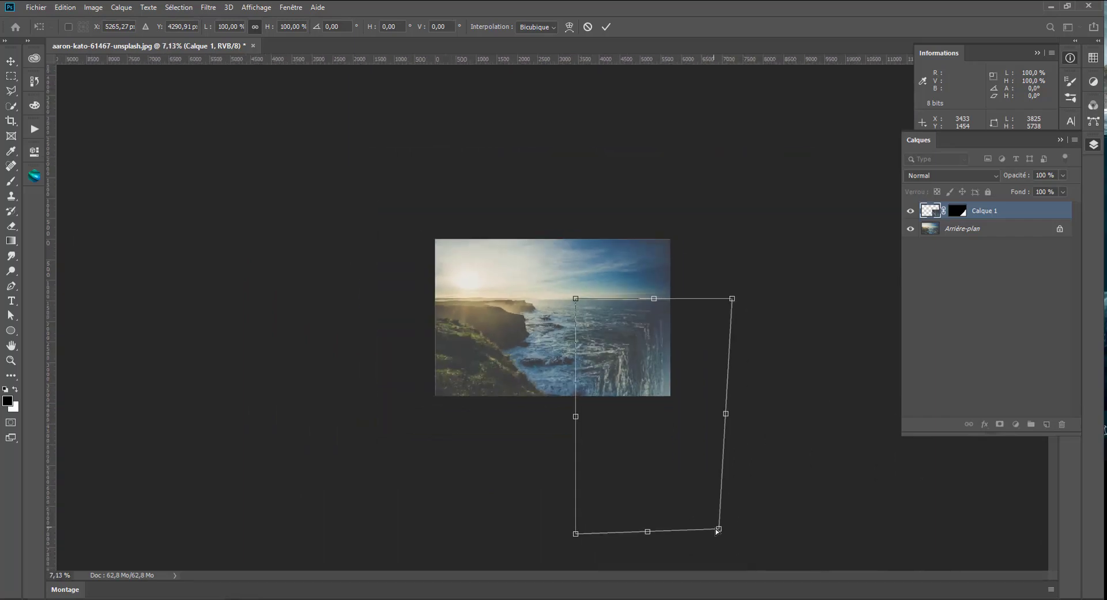
left_click_drag(717, 531, 722, 531)
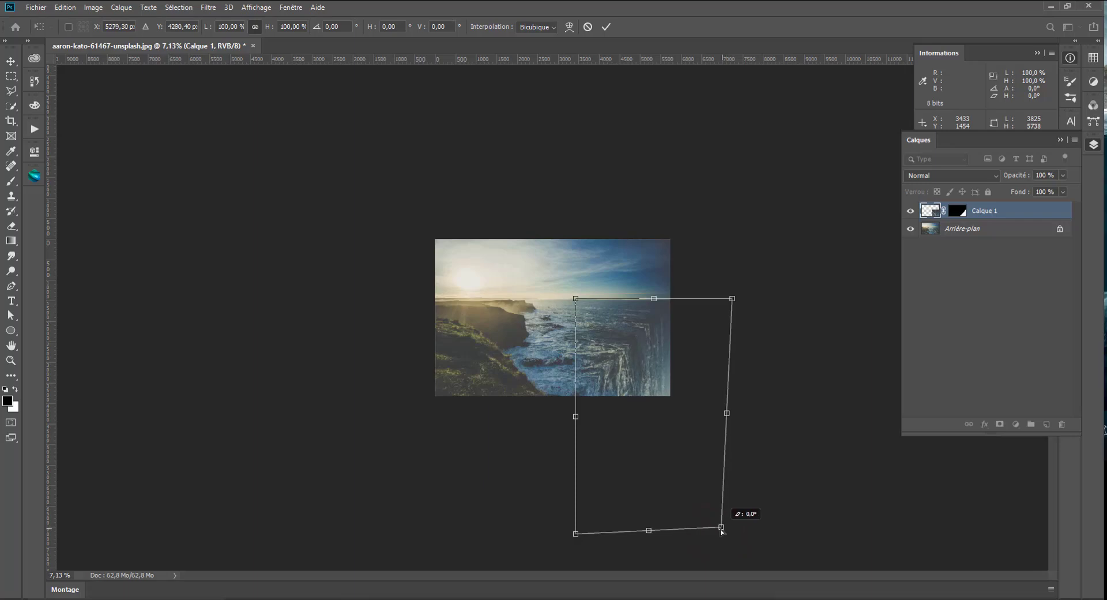
double_click(719, 503)
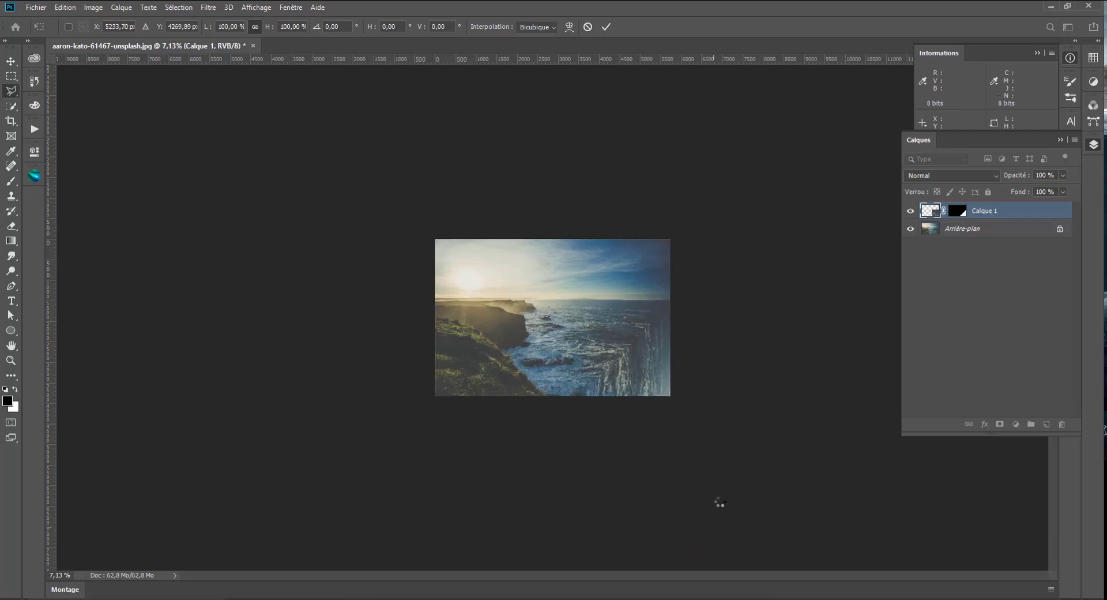
scroll(713, 429, "up", 2)
scroll(699, 442, "up", 1)
scroll(721, 461, "down", 1)
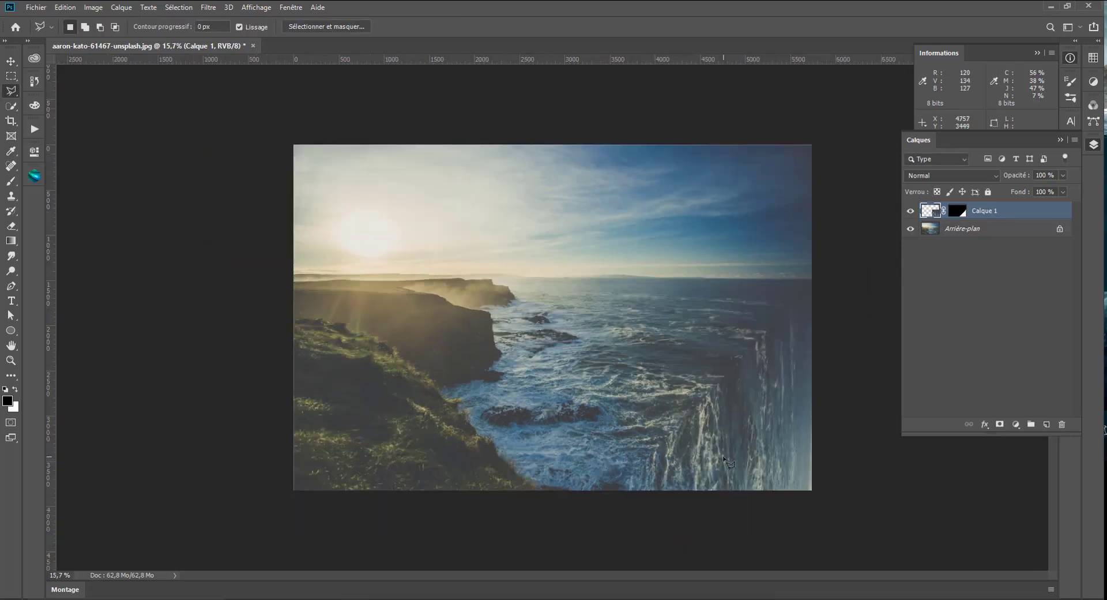
Compare the waterfall layer on and off, then add a Levels layer clipped to Calque 1
left_click(911, 211)
left_click(911, 211)
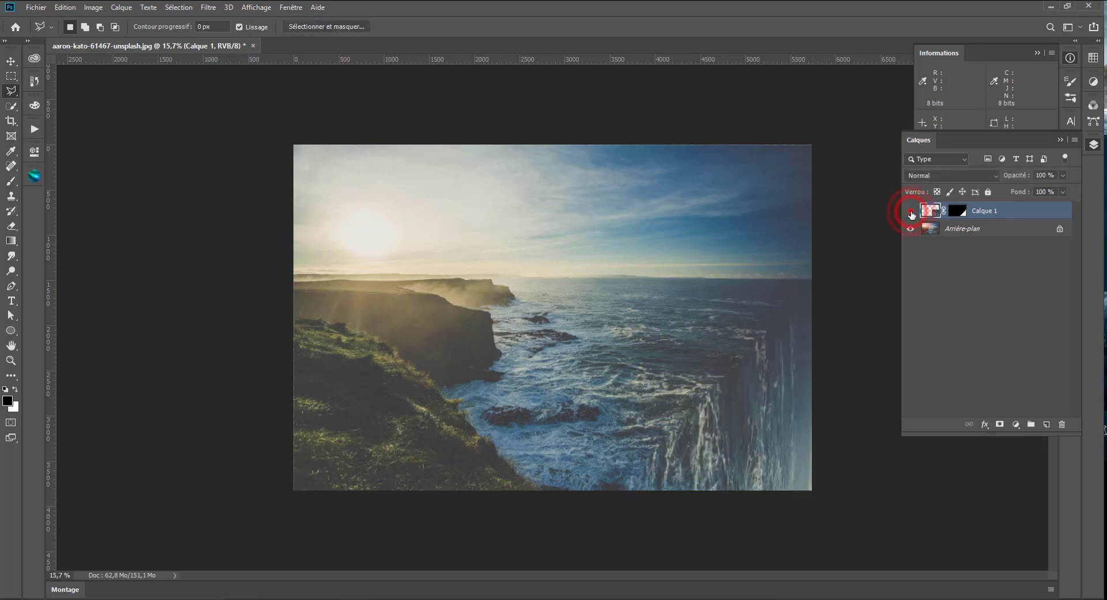
left_click(910, 213)
left_click(911, 213)
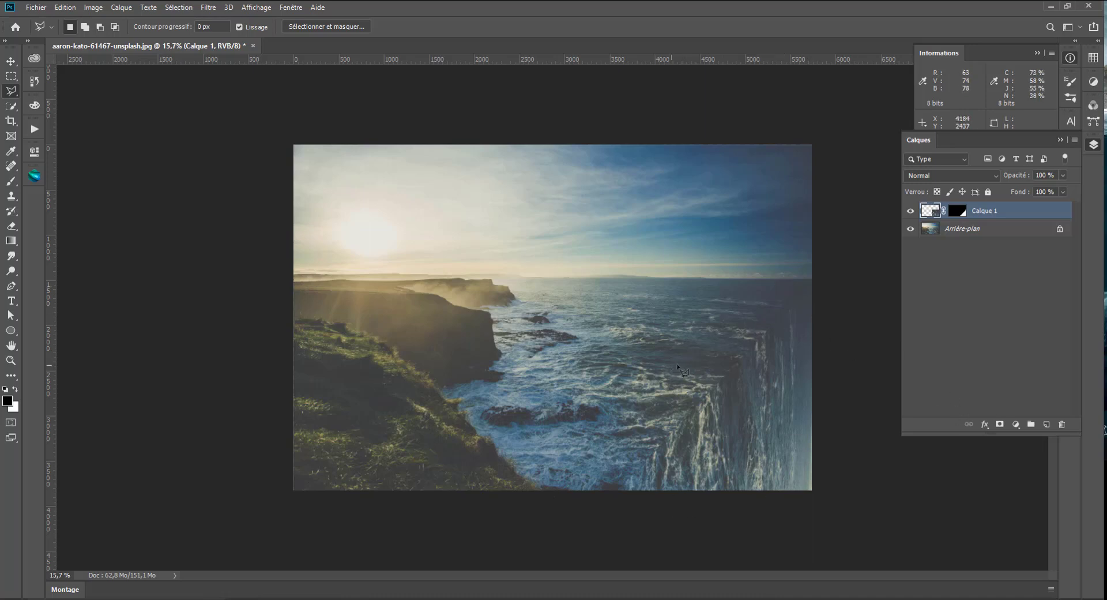
left_click(1016, 425)
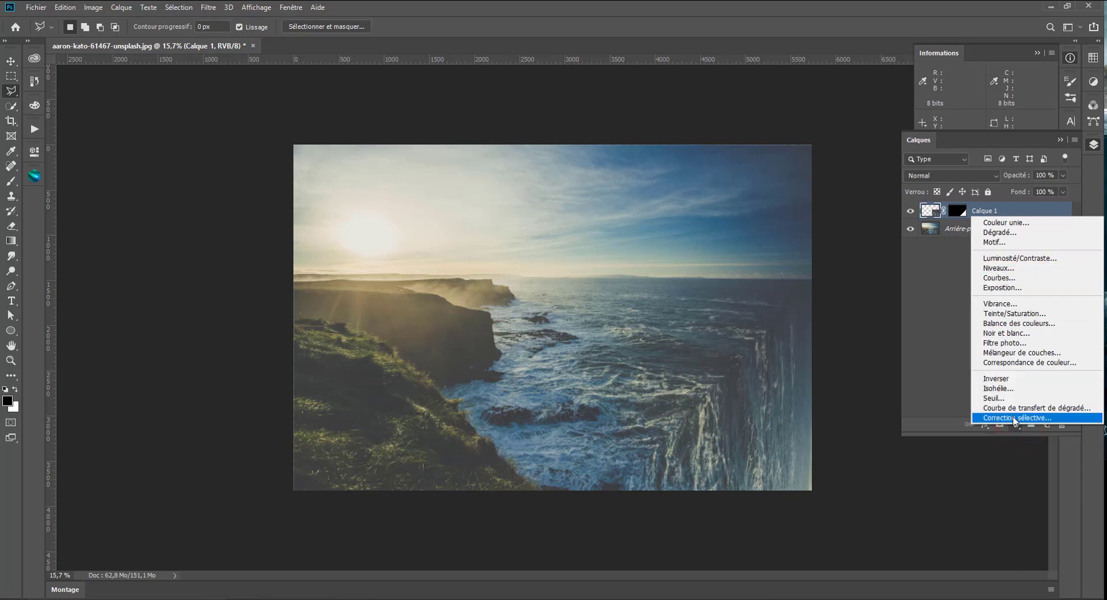
left_click(1001, 269)
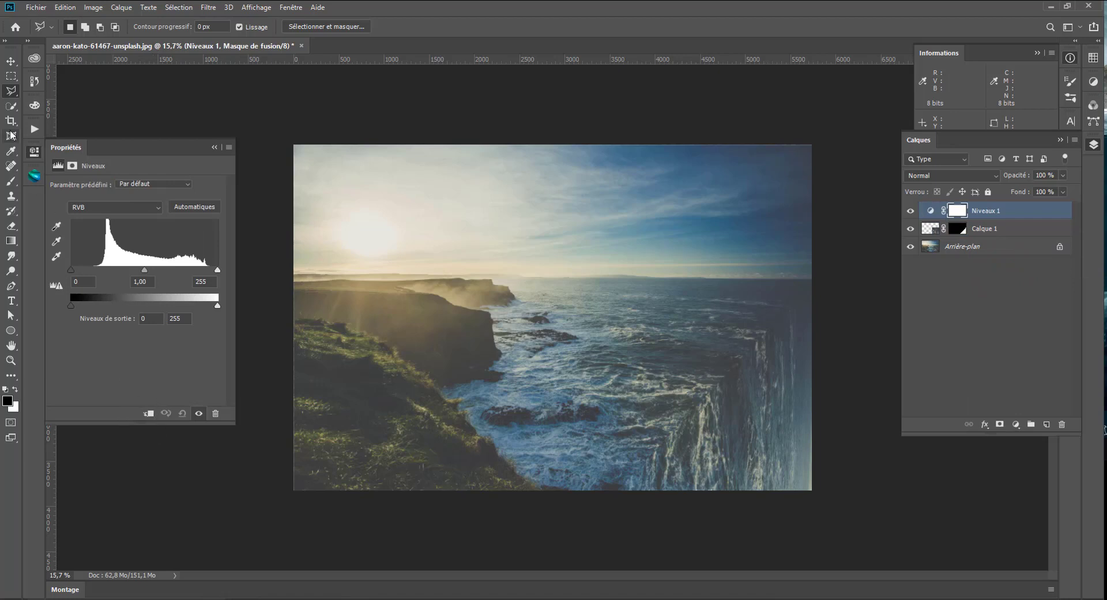
left_click(149, 413)
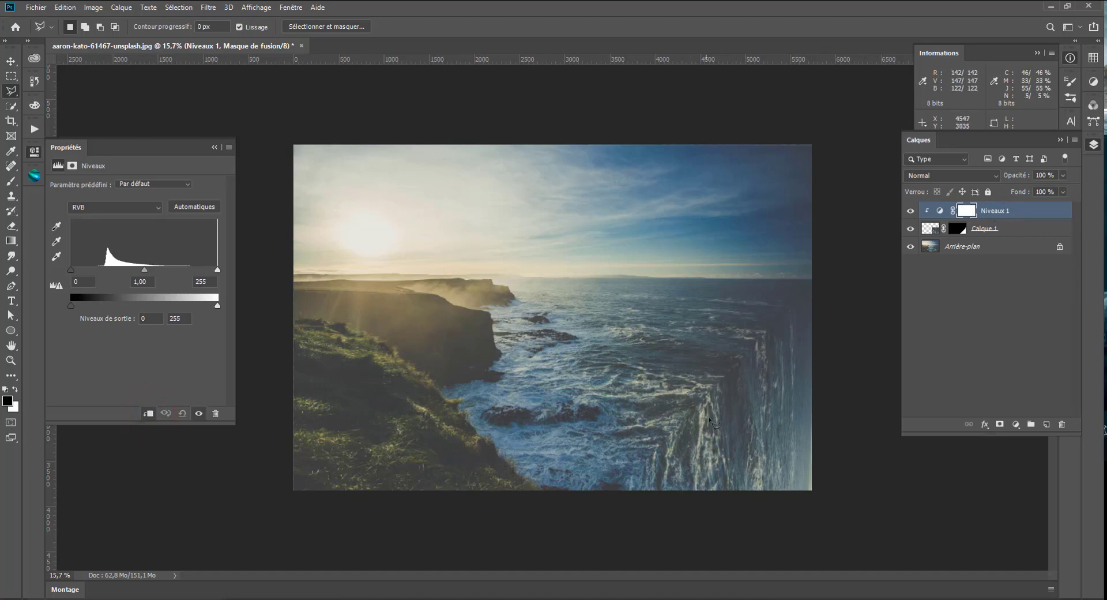
Set the Levels input values to 1 / 0,82 / 255 to darken the midtones
left_click(218, 270)
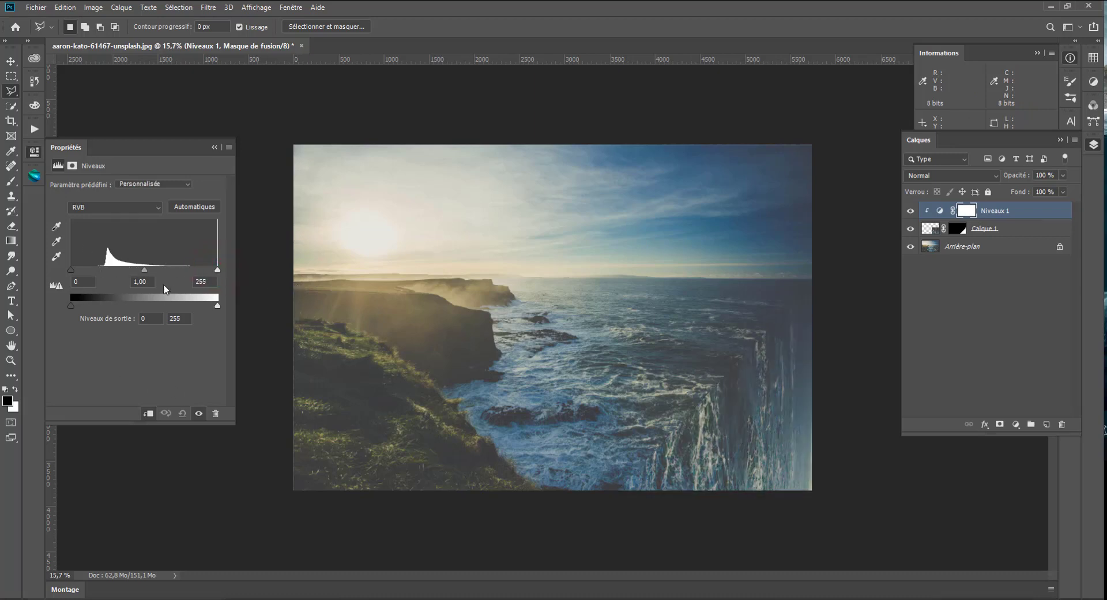
left_click_drag(145, 271, 142, 270)
left_click_drag(147, 268, 152, 268)
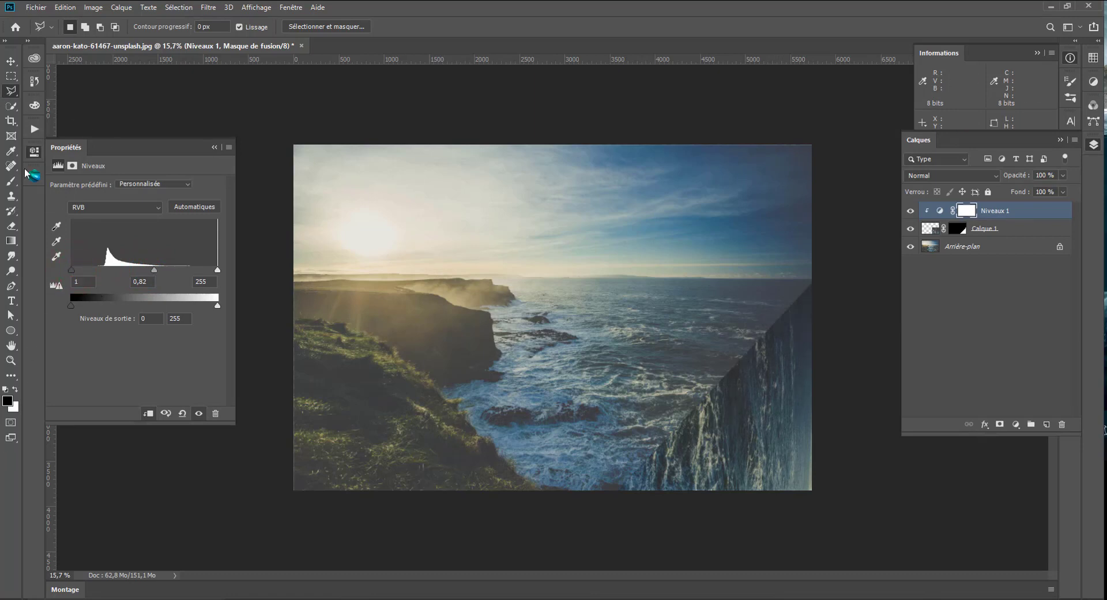
Set up a soft round brush, 0% hardness, about 476 px, at 34% opacity
left_click(11, 181)
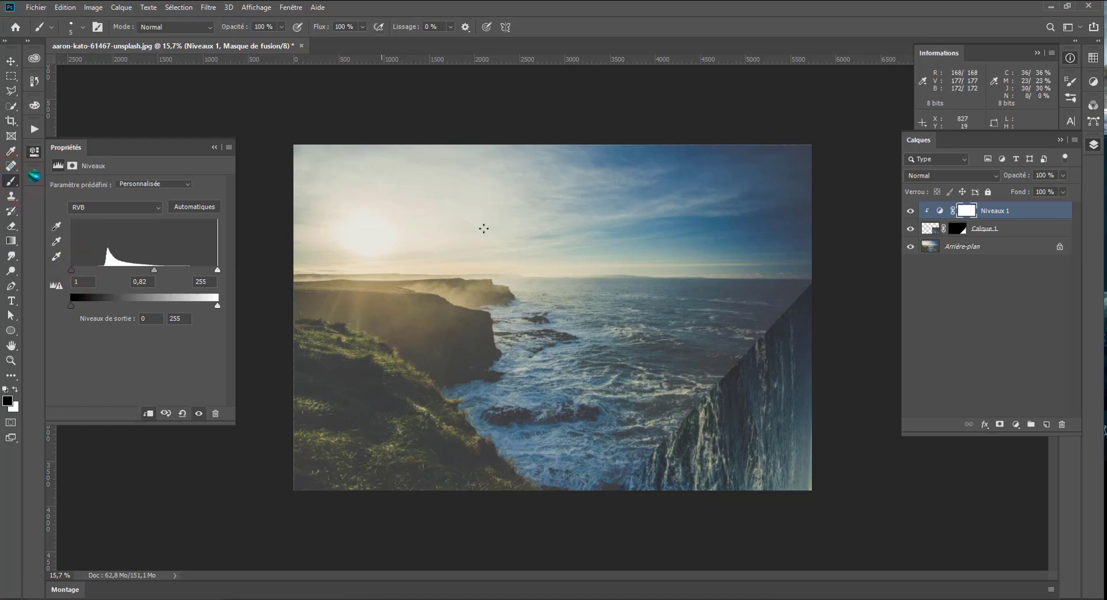
right_click(604, 287)
left_click_drag(695, 317, 721, 316)
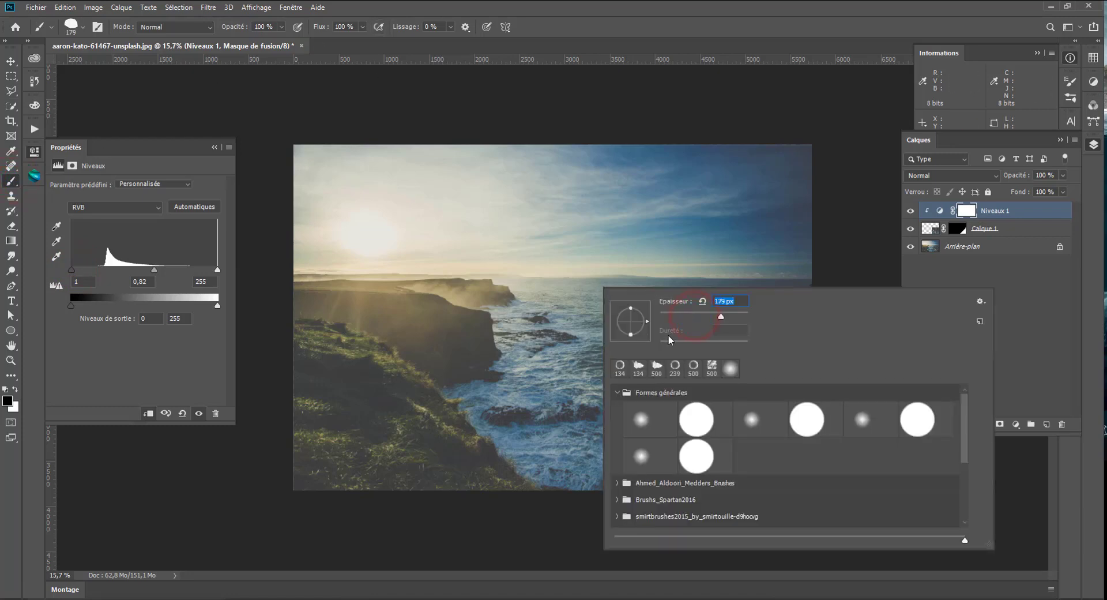
left_click(756, 421)
left_click_drag(733, 316, 735, 316)
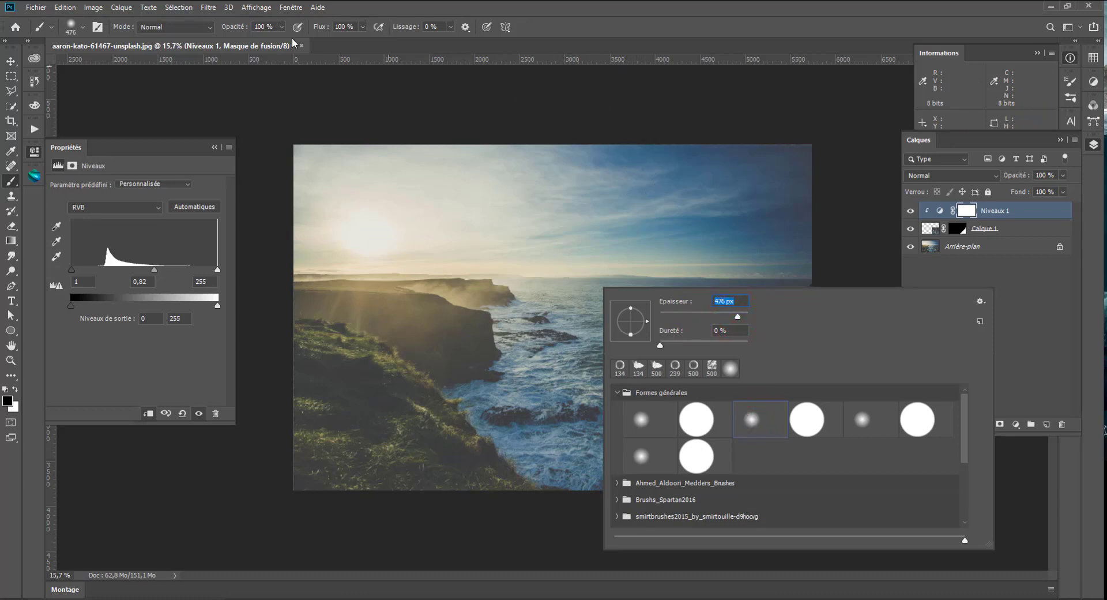
left_click_drag(280, 27, 246, 39)
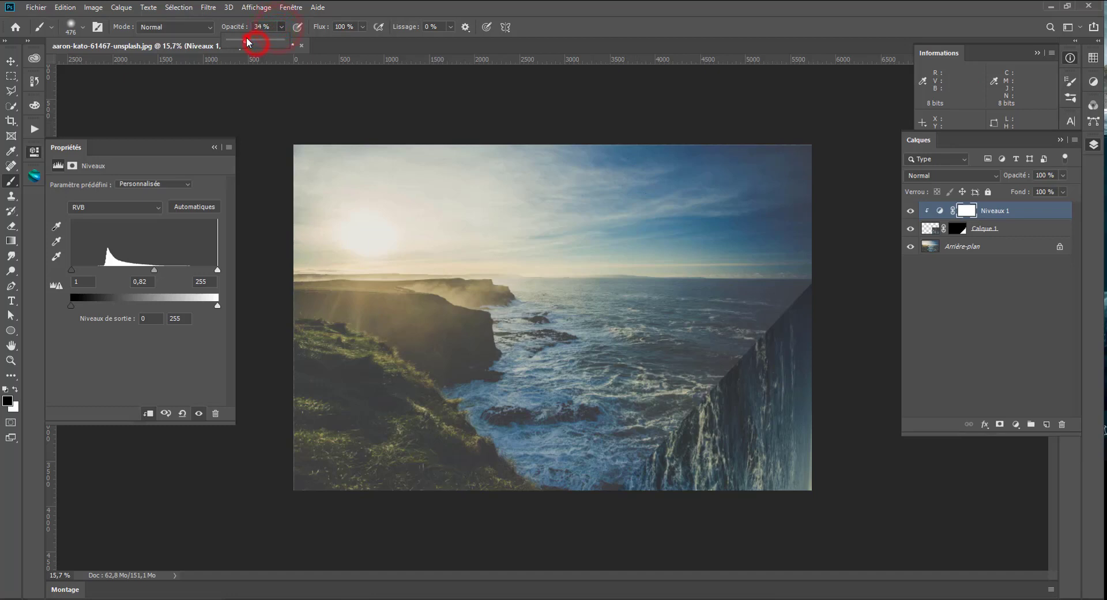
Paint the Niveaux 1 mask along the diagonal edge, right cliff and right image edge
left_click(798, 292)
left_click(818, 262)
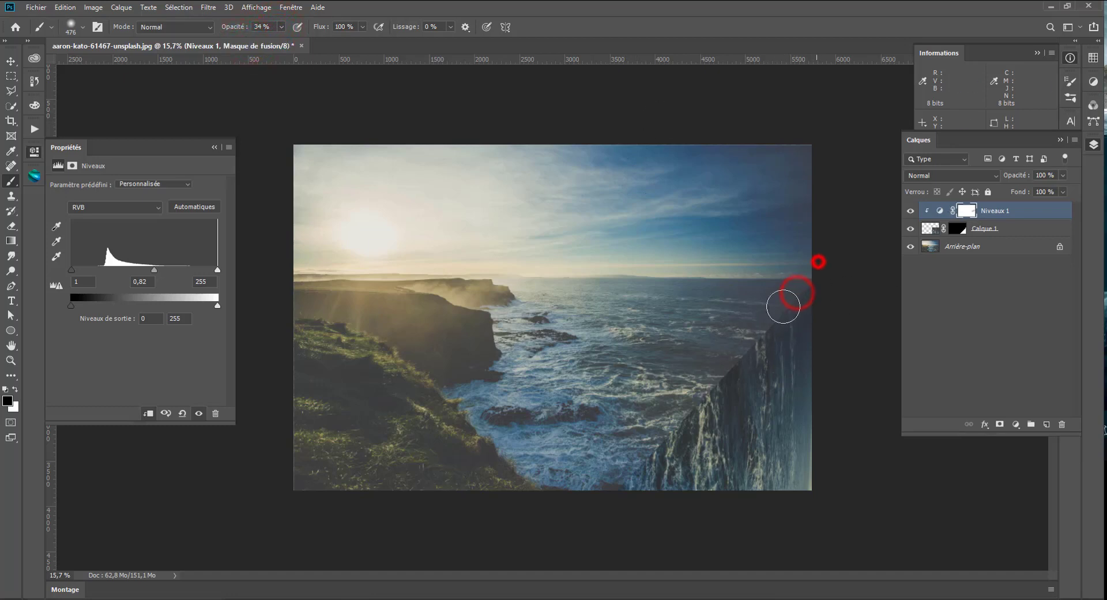
left_click(754, 358)
left_click(701, 378)
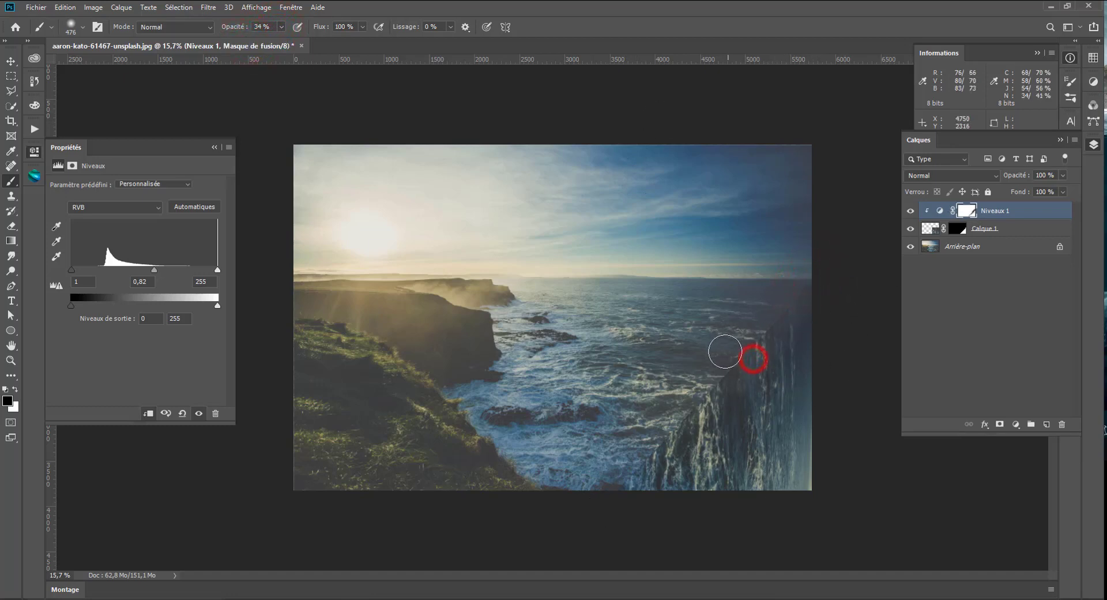
left_click(910, 211)
left_click(911, 211)
left_click(738, 384)
left_click(715, 430)
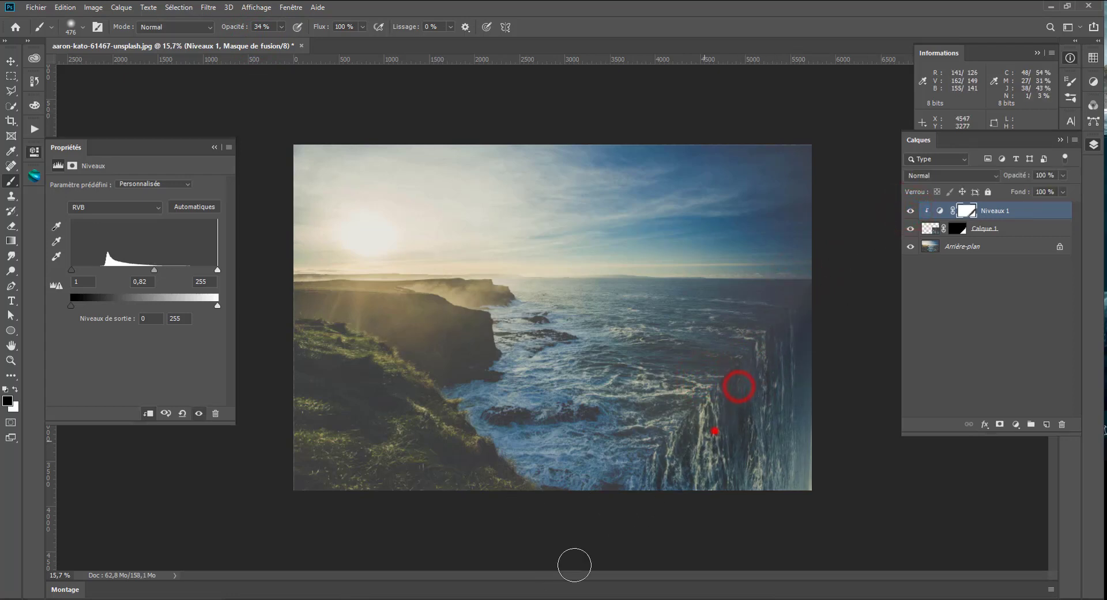
left_click(816, 324)
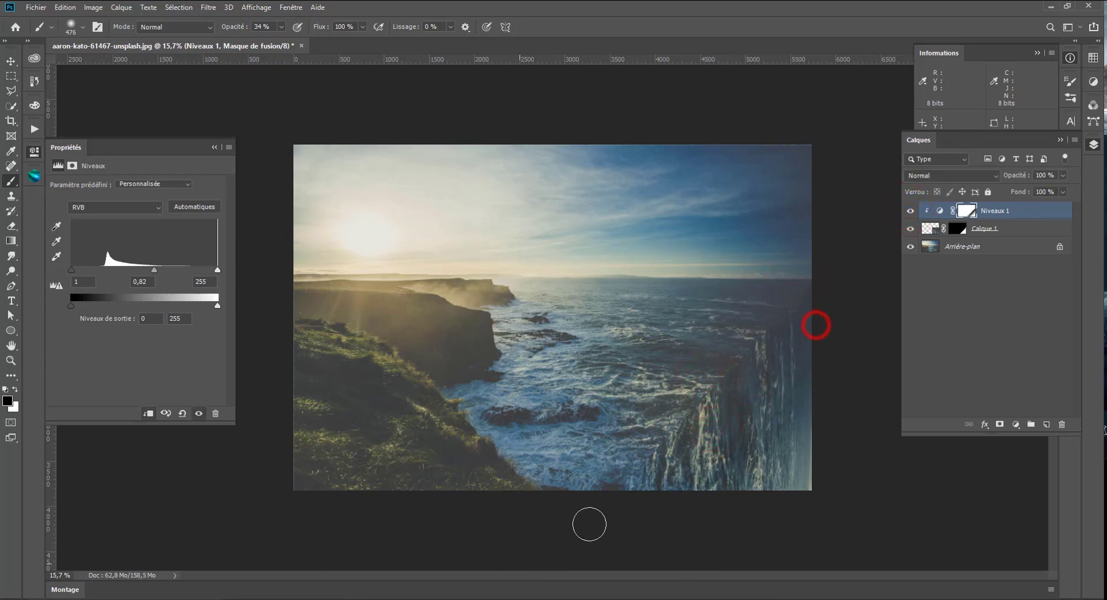
left_click(1018, 426)
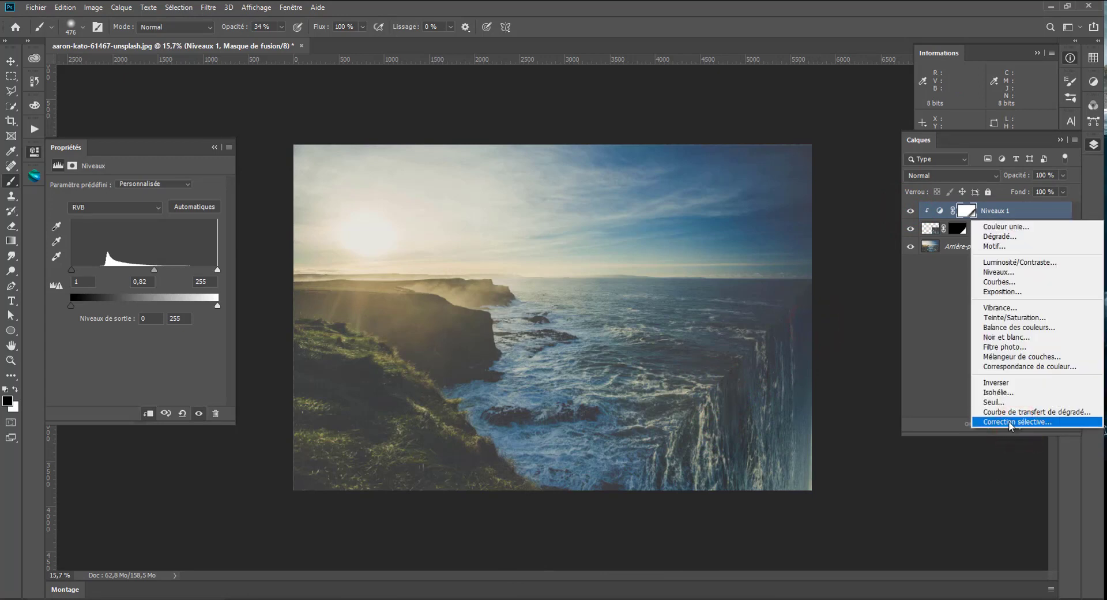
Add a Selective Color layer and set Bleus to cyan +22 and black -34
left_click(1010, 423)
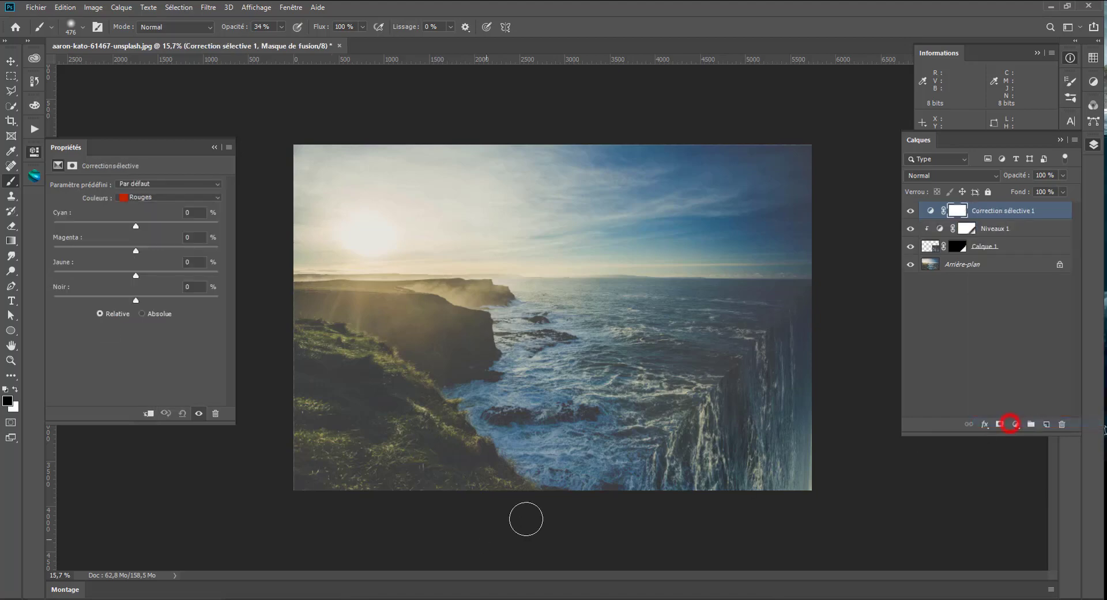
left_click(133, 197)
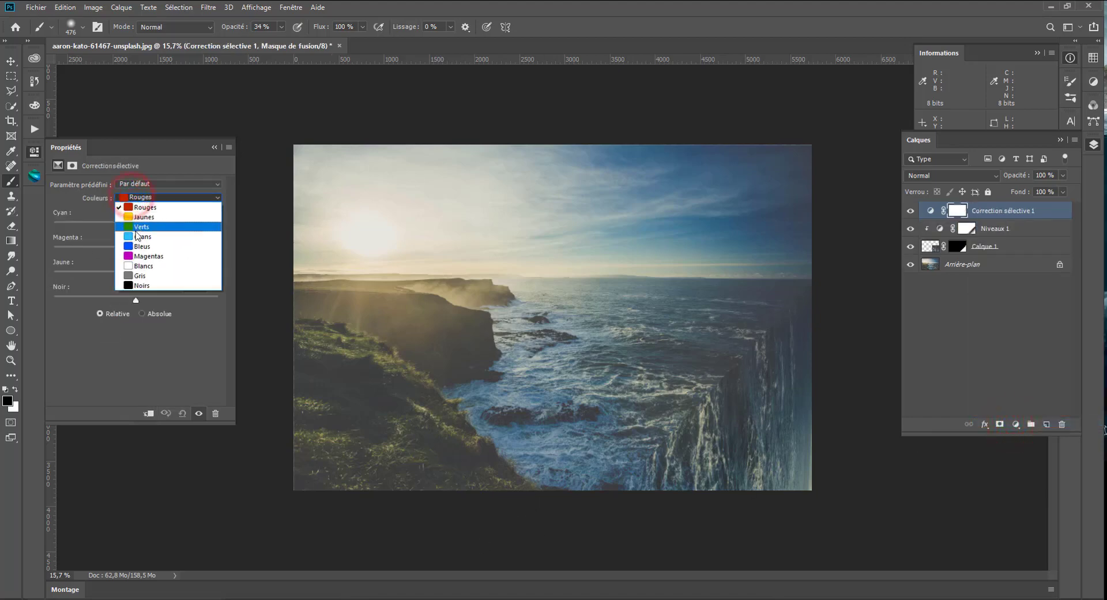
left_click(135, 247)
left_click_drag(135, 225, 146, 225)
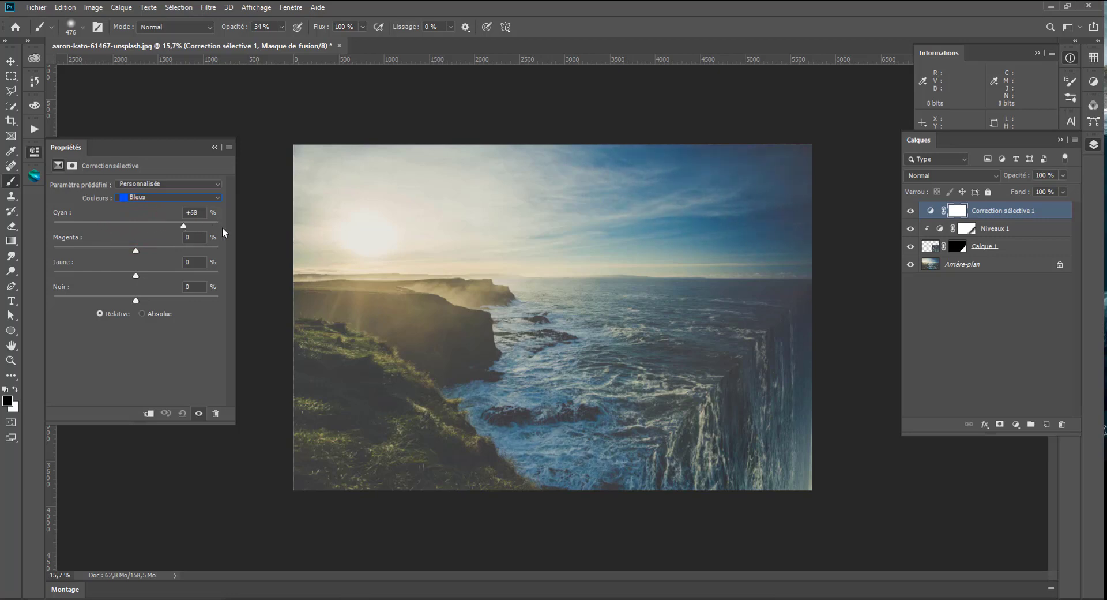
mouse_move(221, 233)
left_mouse_down()
mouse_move(154, 226)
mouse_move(111, 252)
mouse_move(128, 251)
left_mouse_up()
left_click(199, 414)
left_click_drag(135, 300, 112, 306)
Adjust cyan and magenta in the Verts range, comparing the correction on and off
left_click(143, 197)
left_click(149, 224)
left_click_drag(136, 251, 194, 277)
left_click_drag(135, 224, 71, 225)
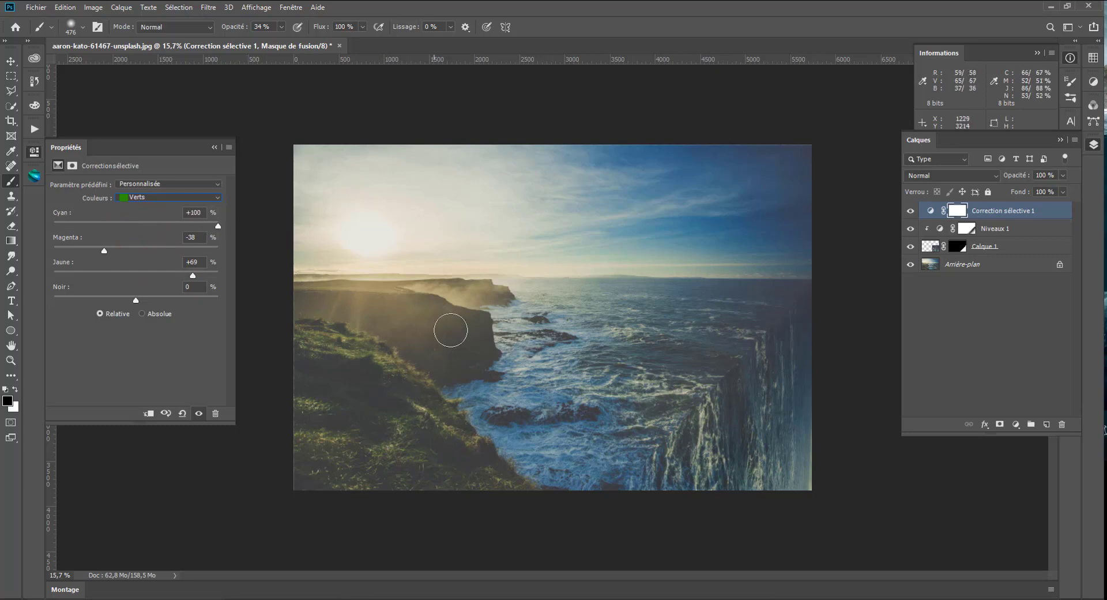
left_click(199, 413)
left_click(199, 413)
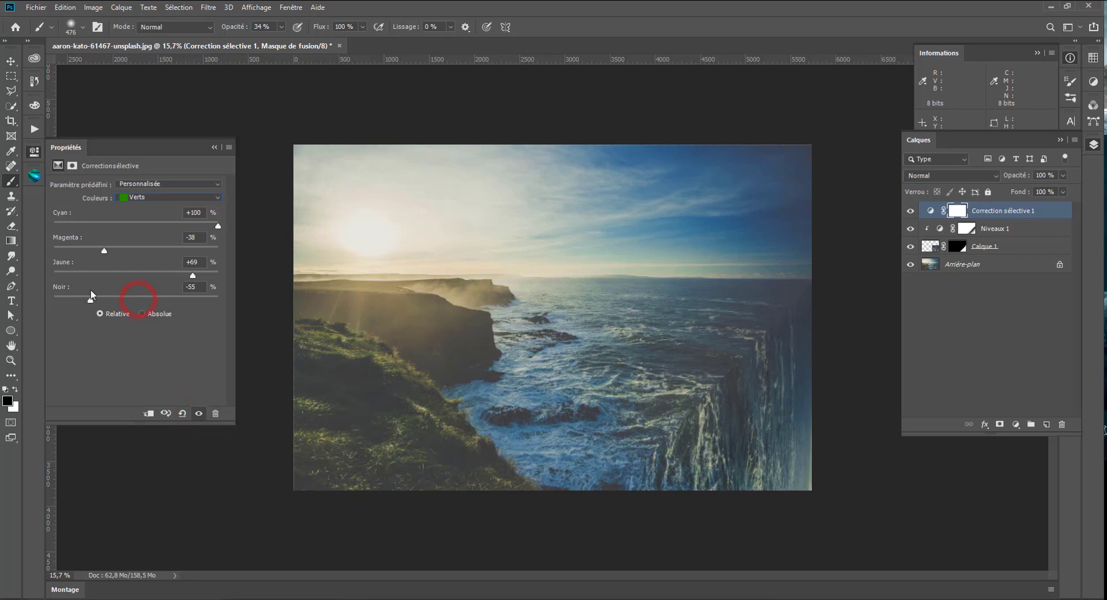
Set the Jaunes range to Cyan -60, Magenta +27, Yellow +34
left_click(141, 197)
left_click(136, 211)
left_click_drag(214, 274, 154, 277)
left_click_drag(238, 282, 107, 261)
left_click_drag(169, 279, 165, 277)
mouse_move(243, 226)
left_mouse_down()
mouse_move(35, 219)
mouse_move(247, 219)
mouse_move(67, 228)
mouse_move(87, 223)
left_mouse_up()
left_click_drag(136, 250, 142, 250)
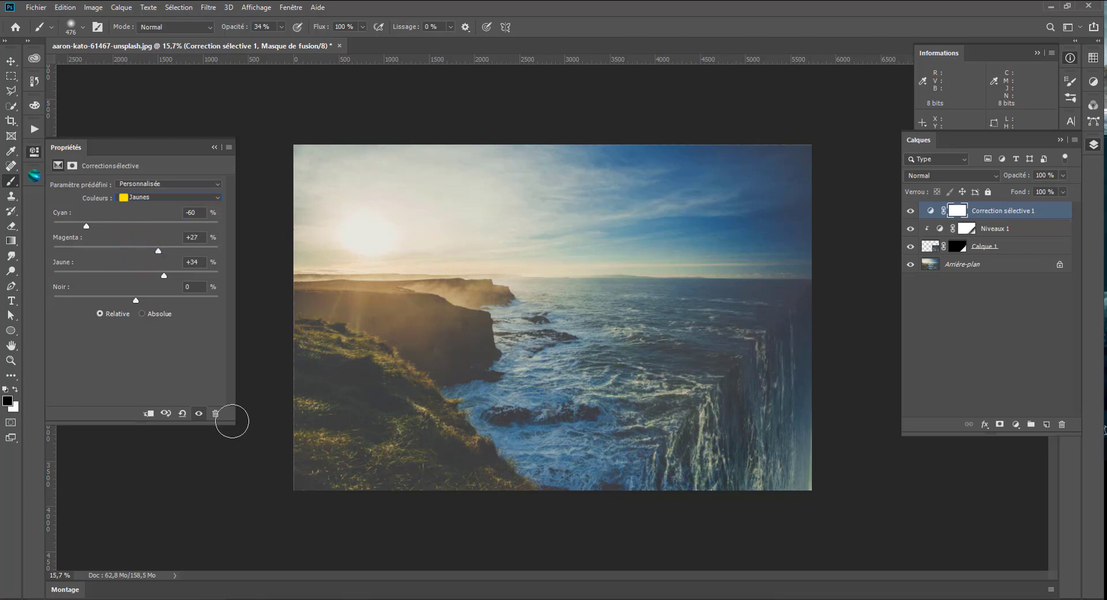
Compare the colour correction on and off, then add an empty Calque 2 on top
left_click(910, 212)
left_click(911, 213)
left_click(911, 213)
left_click(911, 212)
left_click(910, 212)
left_click(911, 212)
left_click(910, 212)
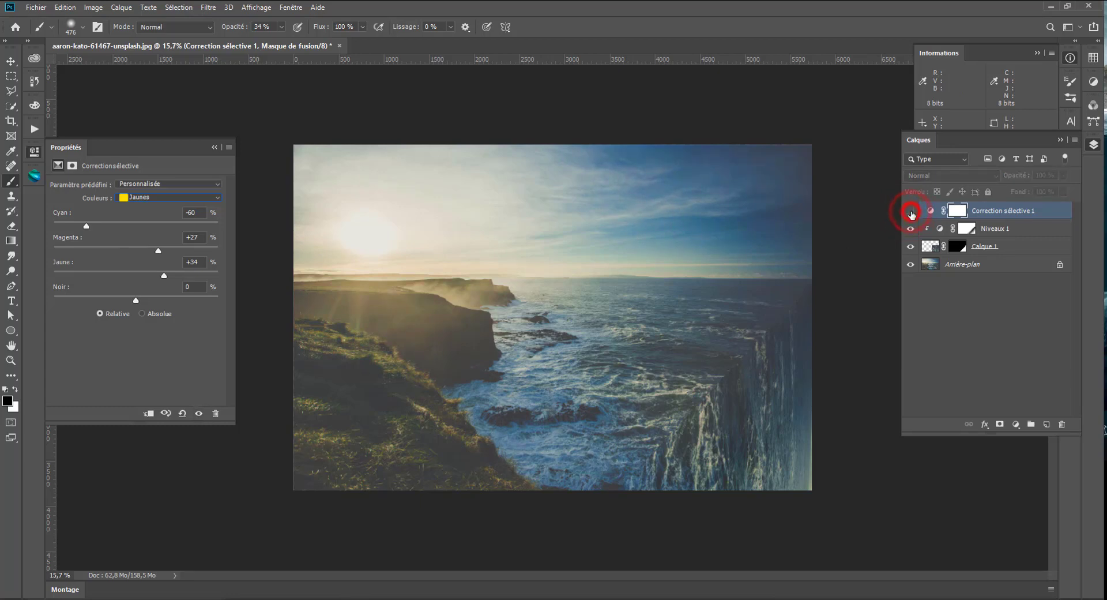
left_click(911, 212)
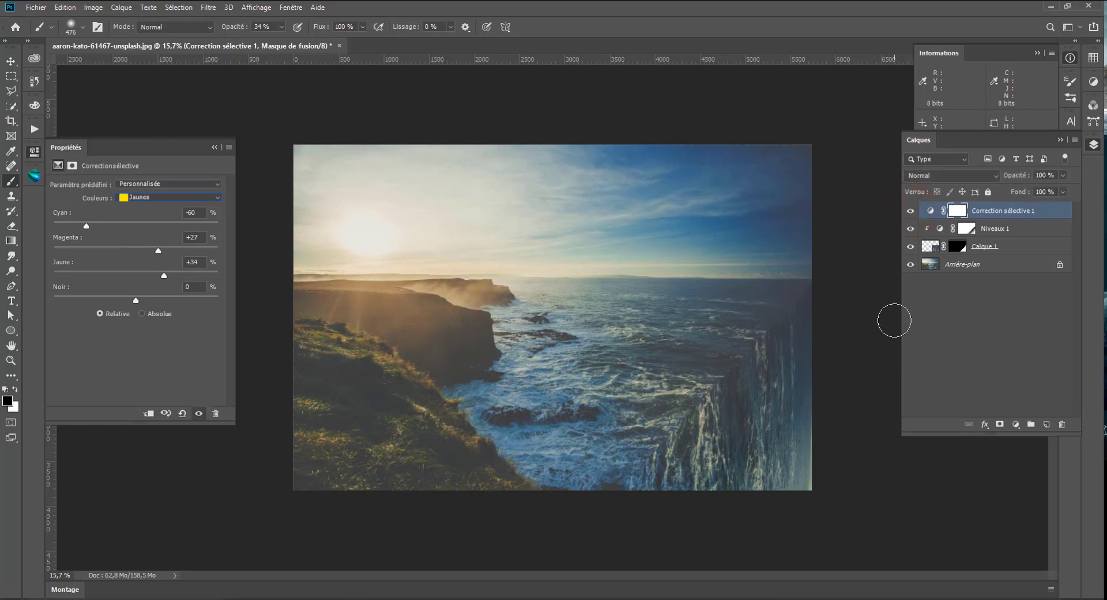
left_click(1047, 425)
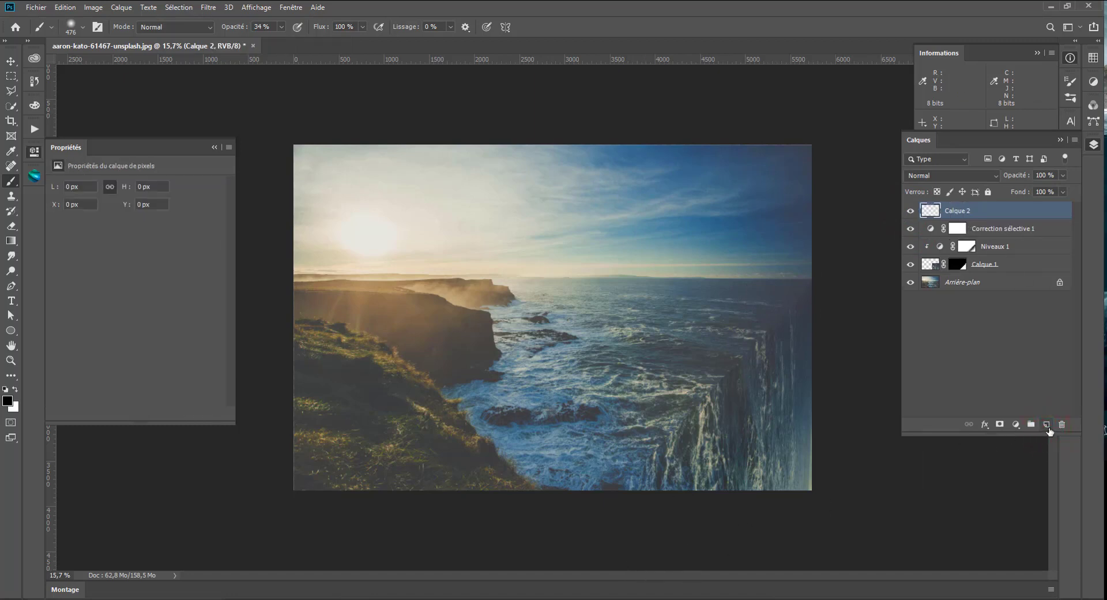
Choose the 4574 Free Smoke brush in white, sized to 2632 px
right_click(526, 295)
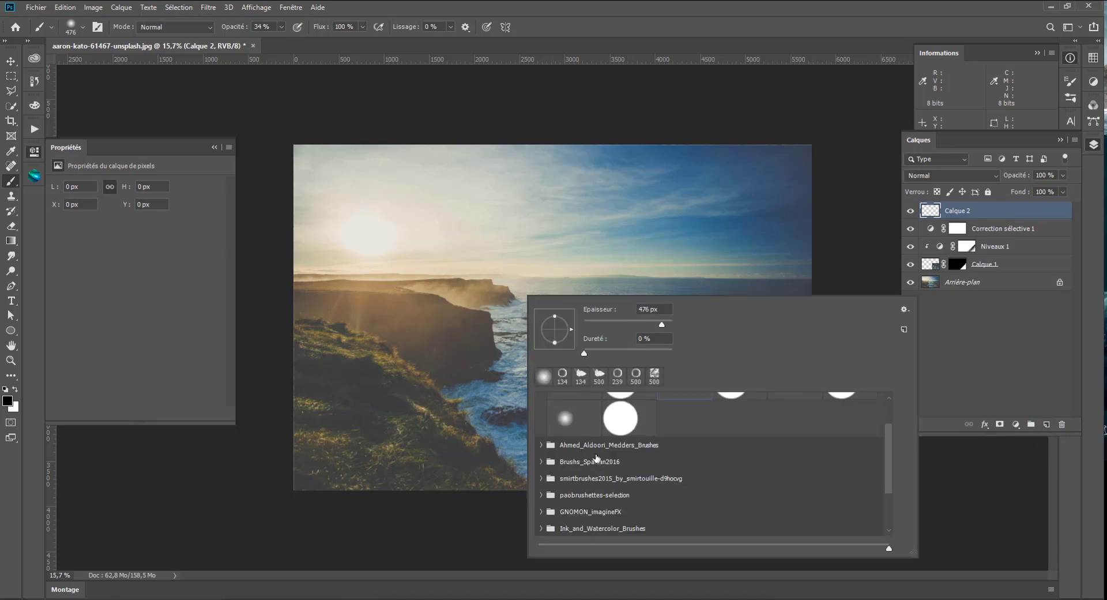
scroll(597, 458, "down", 3)
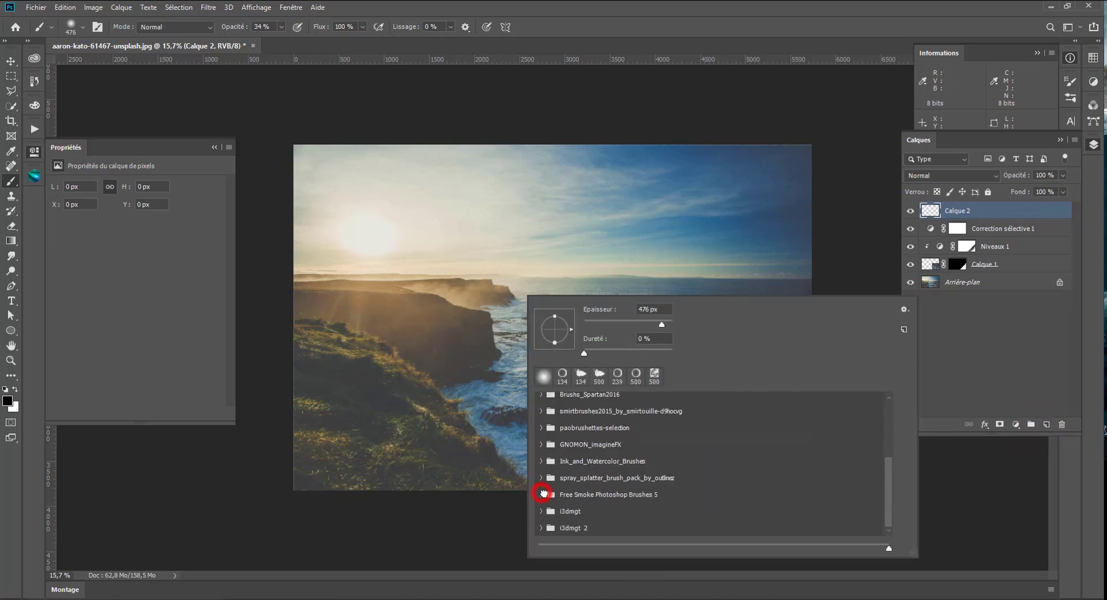
left_click(542, 493)
scroll(629, 508, "down", 2)
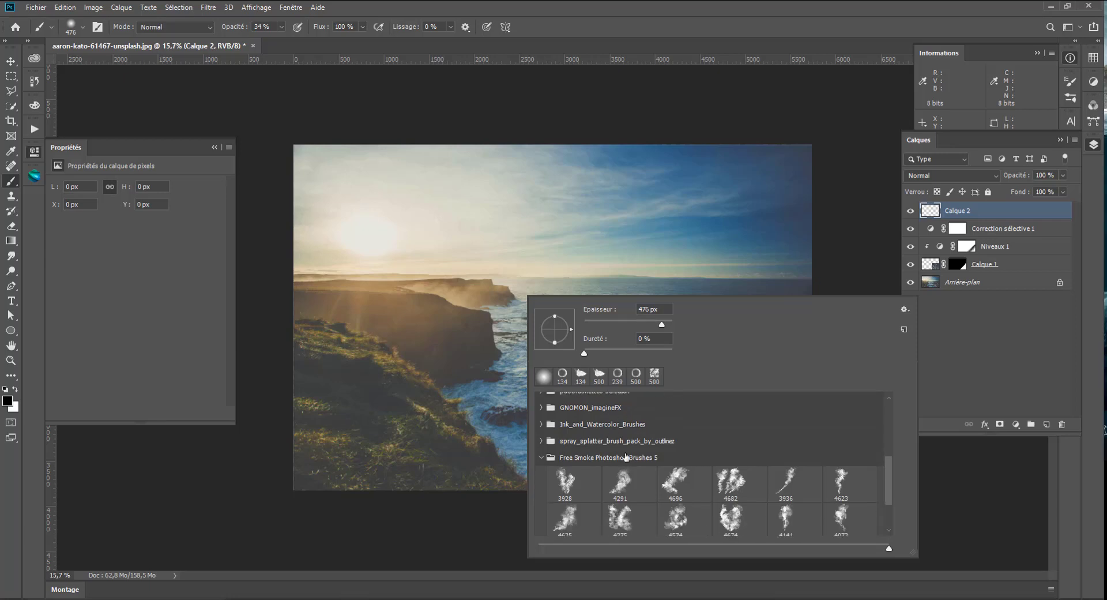
scroll(628, 459, "down", 2)
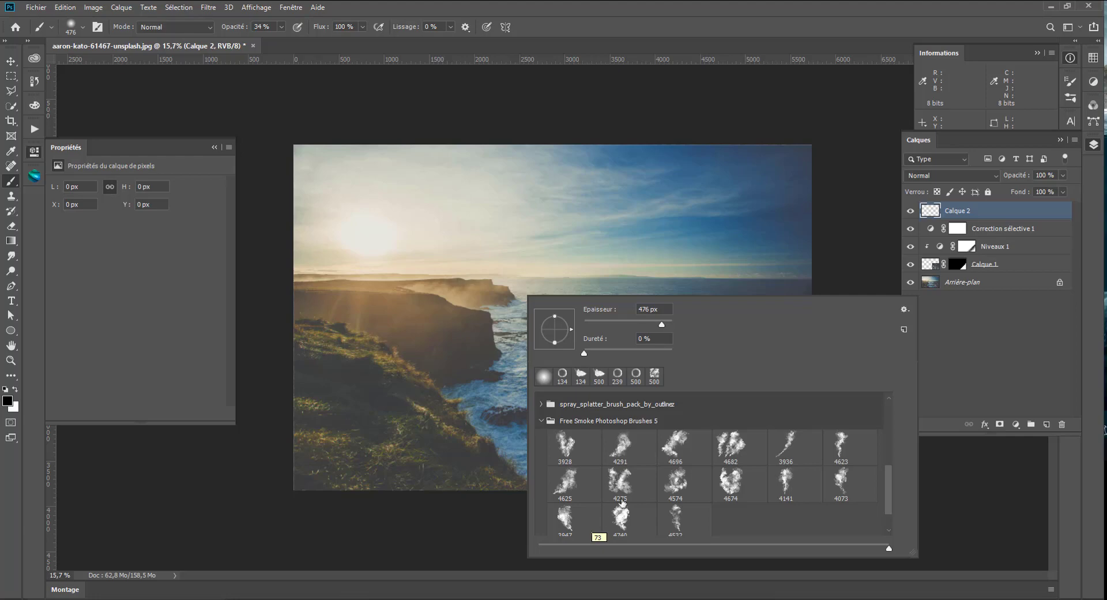
left_click(675, 484)
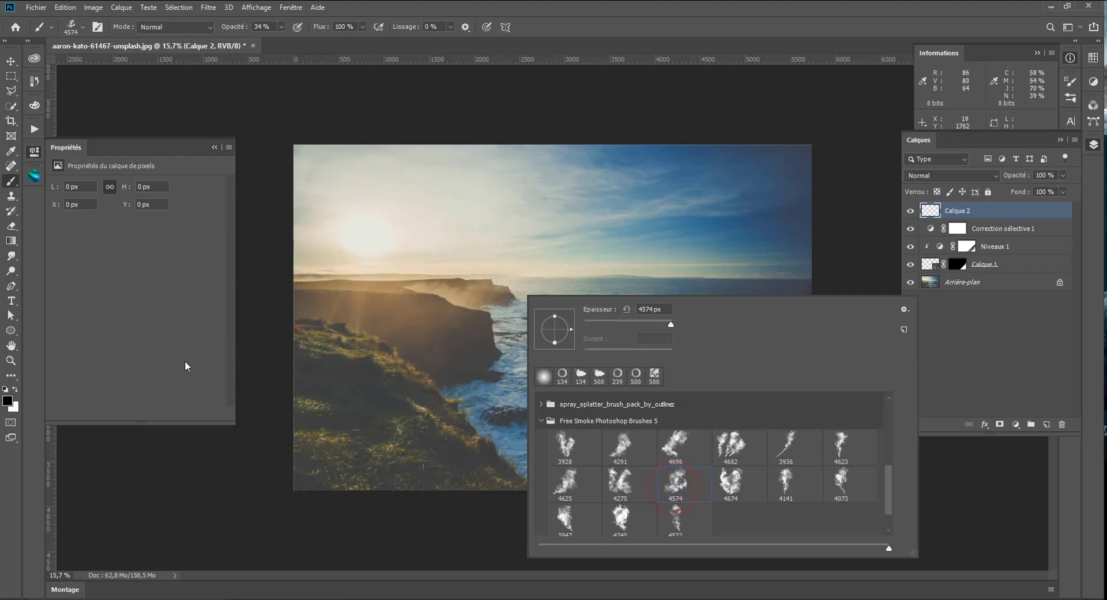
left_click(15, 391)
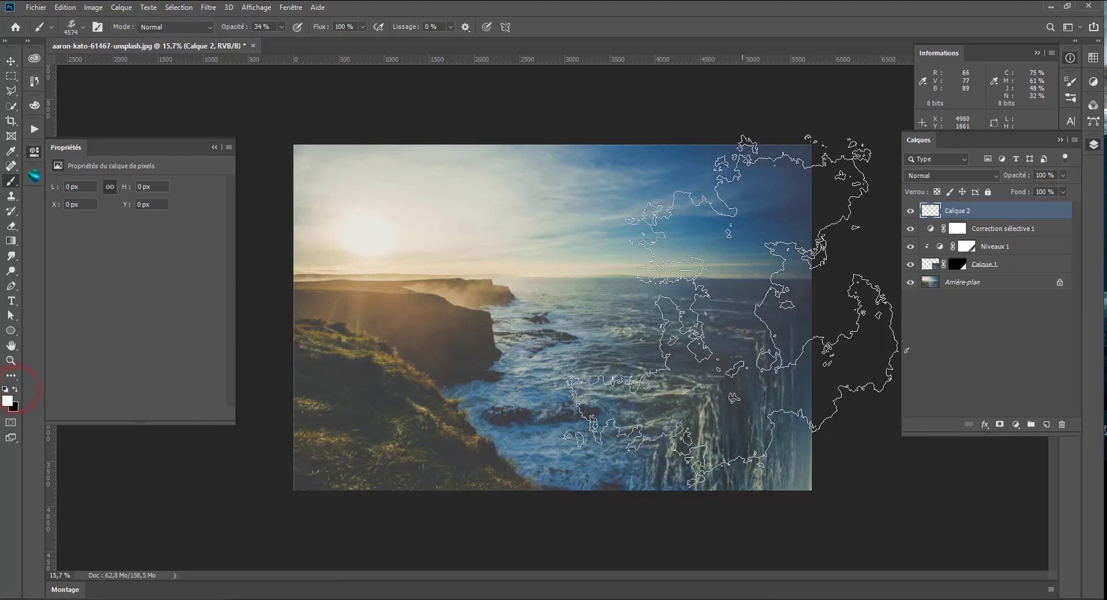
right_click(644, 334)
left_click(785, 358)
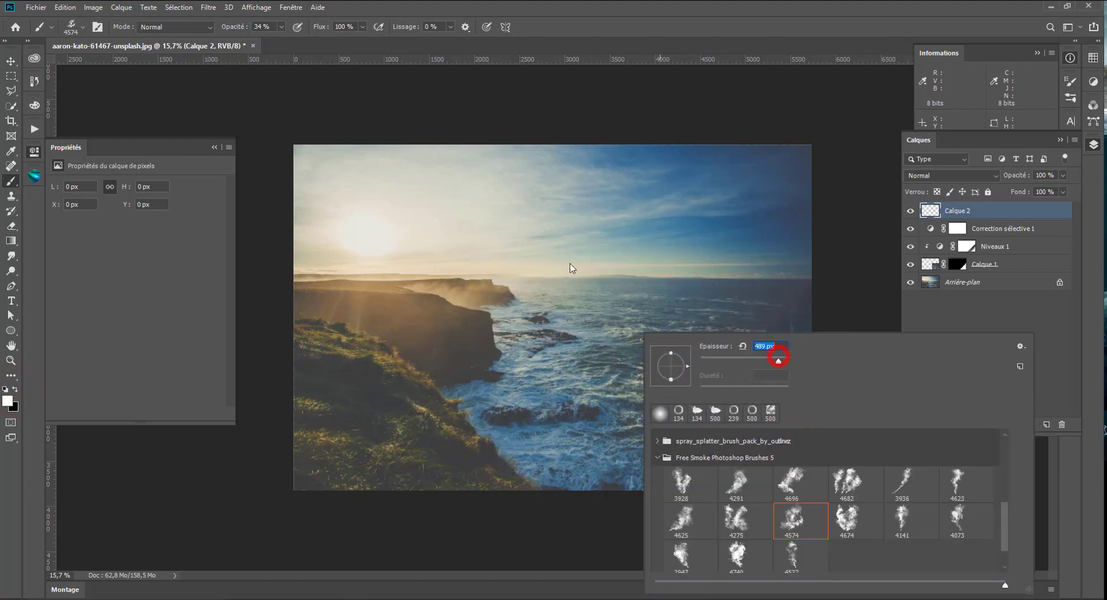
left_click_drag(785, 362, 783, 362)
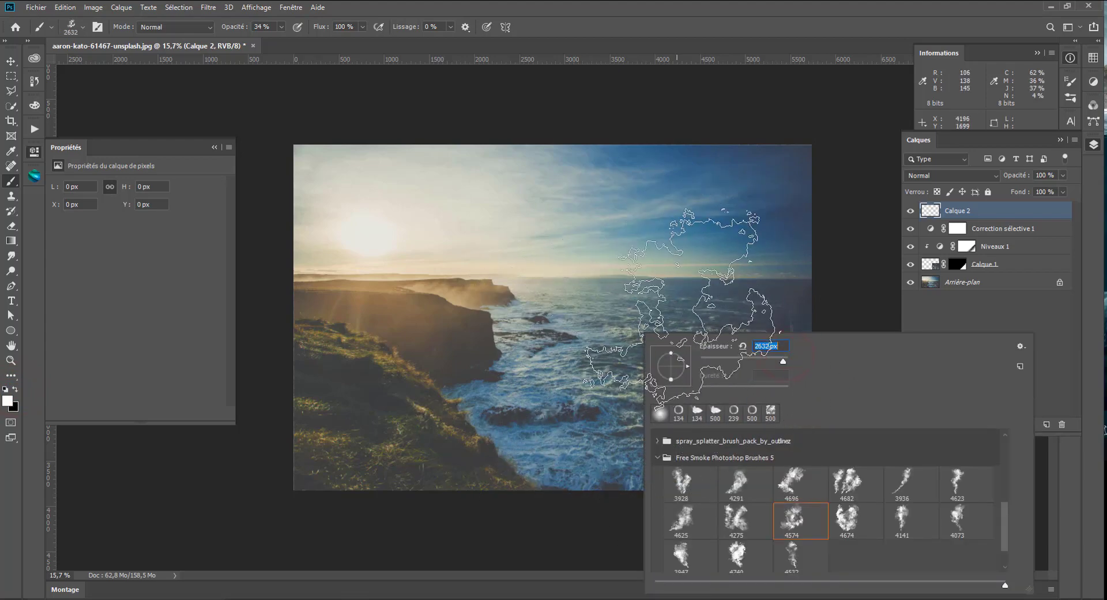
Stamp white mist on the right and lower-right cliff, raising opacity to 54% and undoing the last stamp
left_click(741, 311)
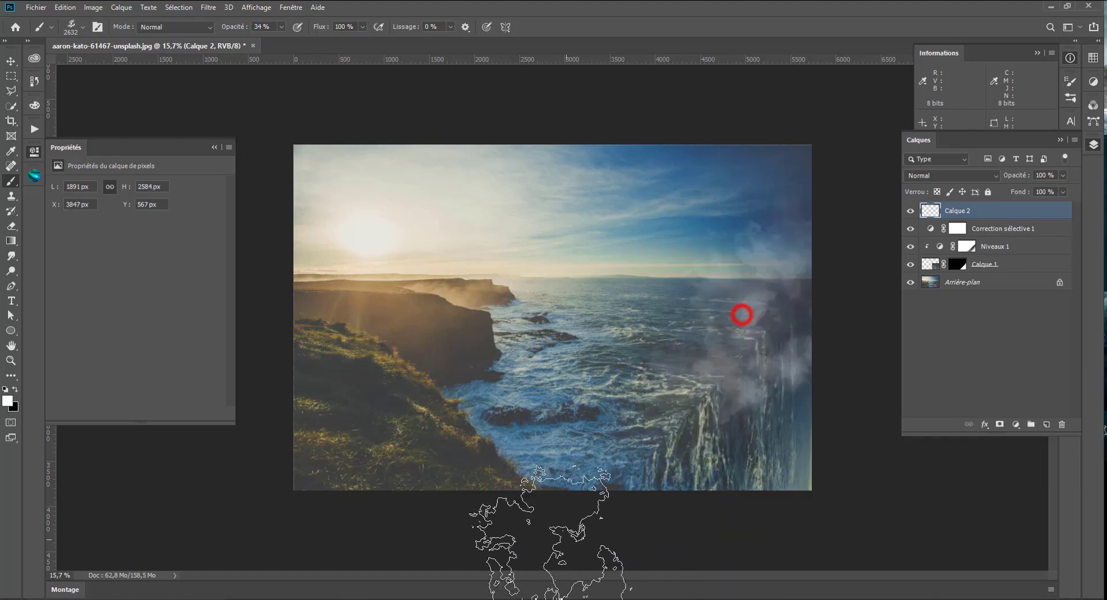
left_click(639, 420)
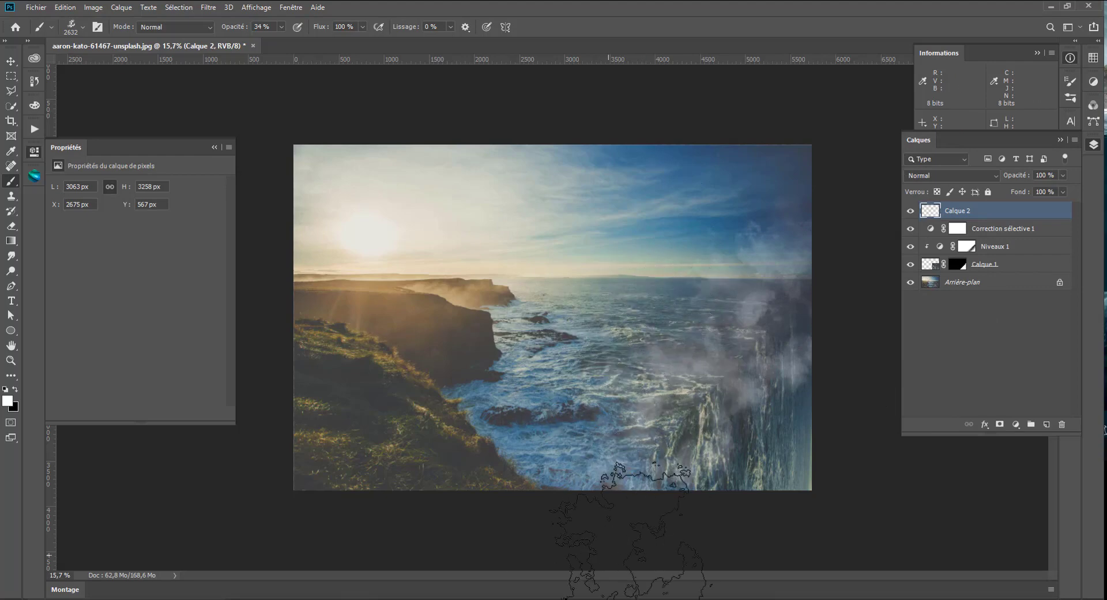
left_click_drag(281, 27, 291, 34)
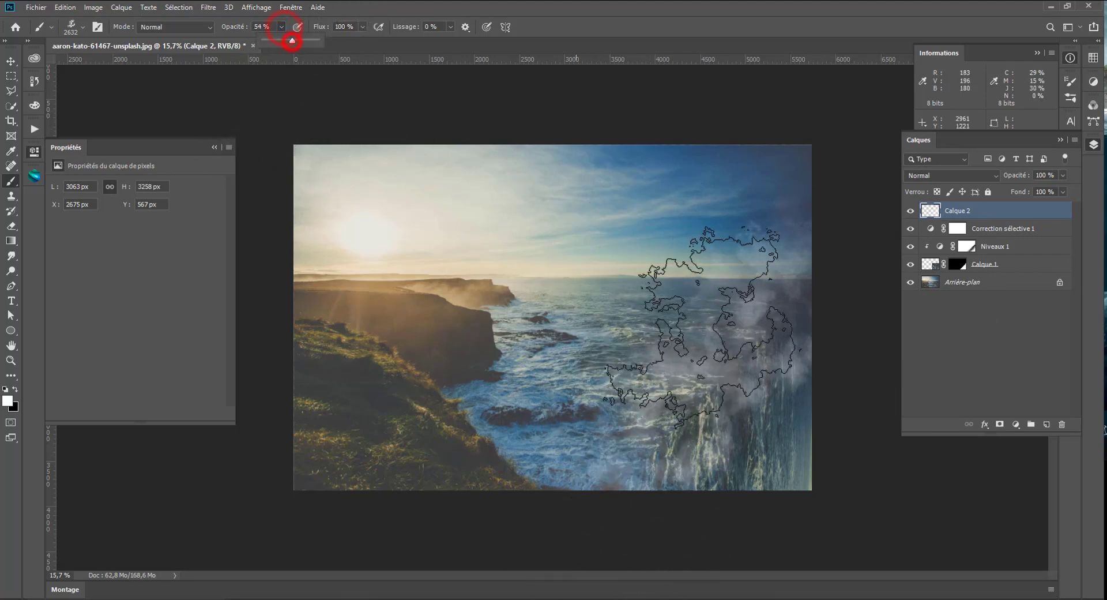
left_click(686, 338)
key("ctrl+z")
Switch to the 4674 smoke tip at 28% opacity and 1743 px and stamp haze on the sea
right_click(643, 337)
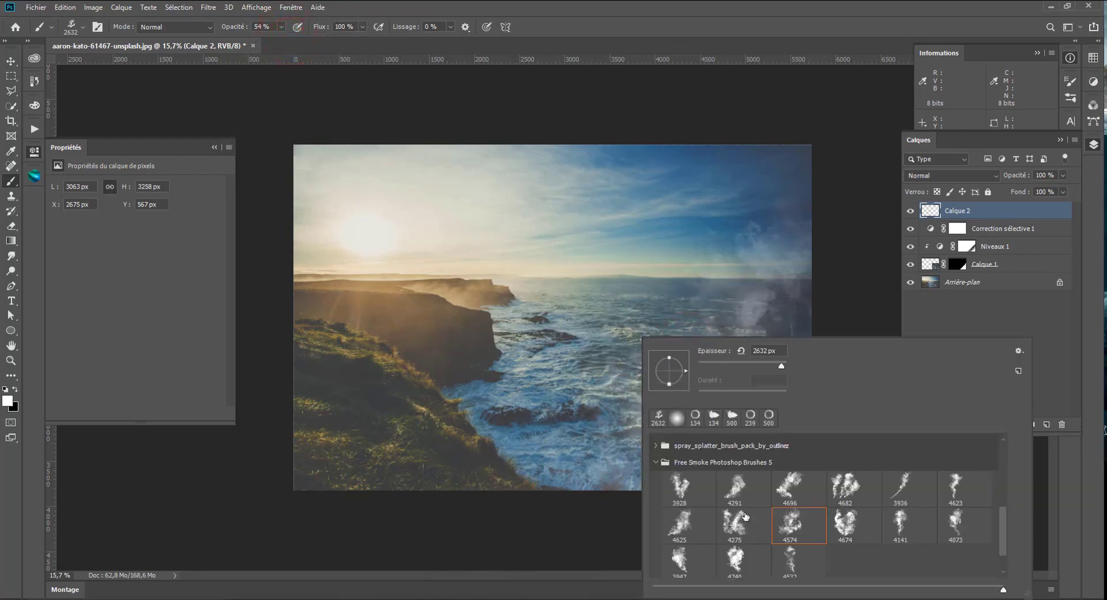
left_click(849, 527)
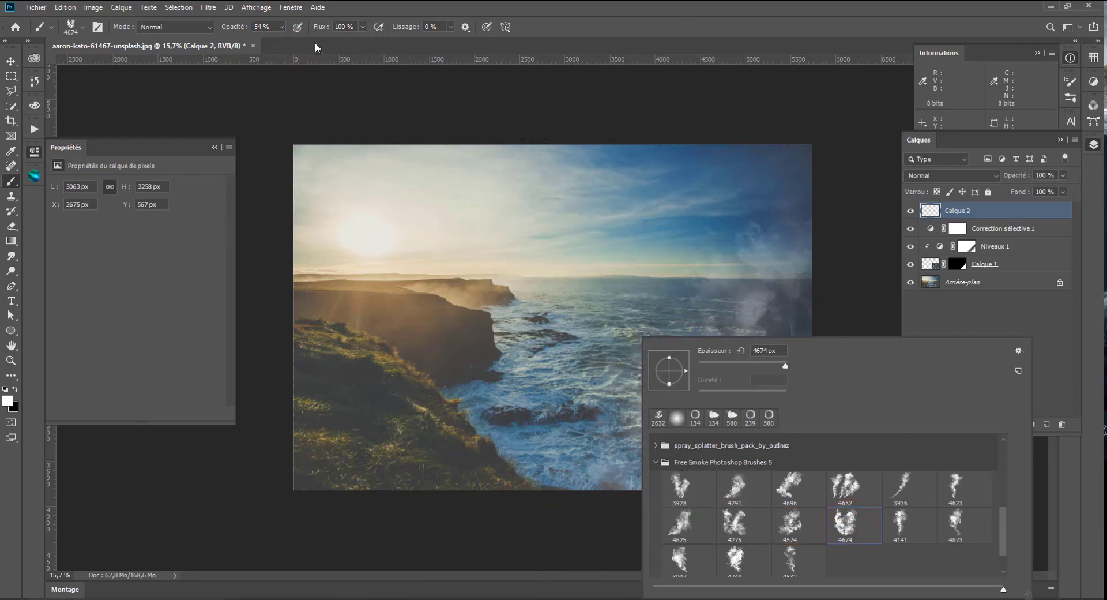
left_click_drag(285, 31, 275, 43)
left_click(675, 374)
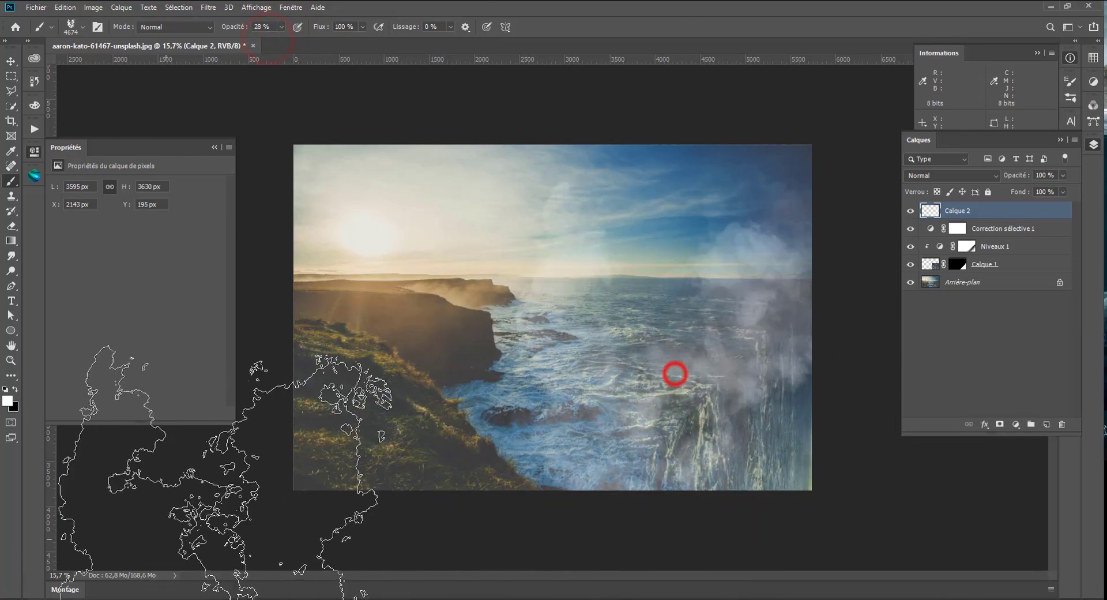
key("ctrl+z")
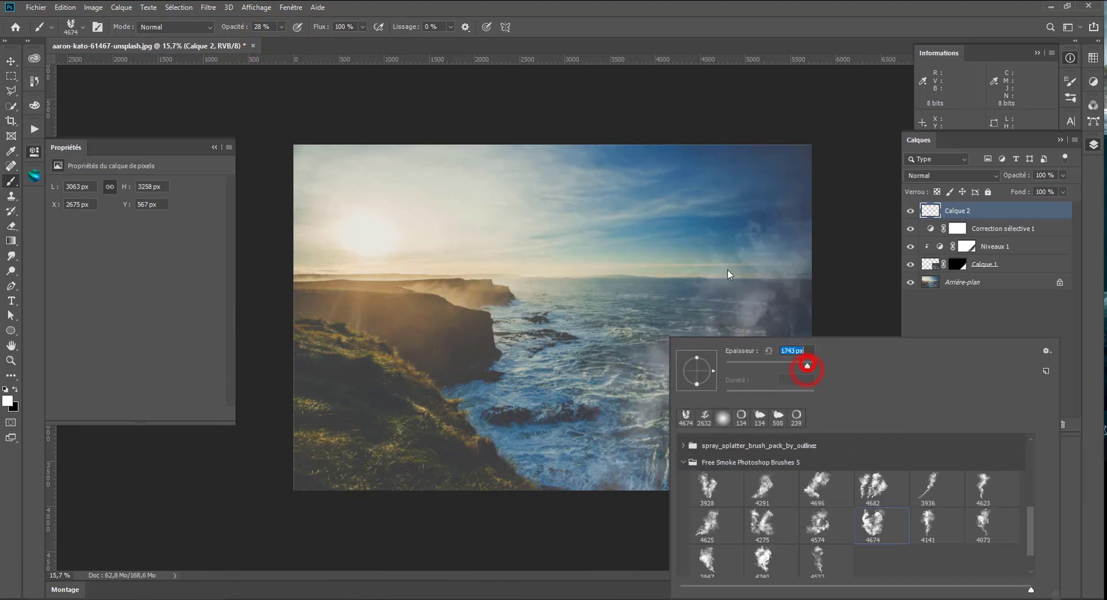
left_click_drag(809, 370, 779, 370)
left_click(666, 291)
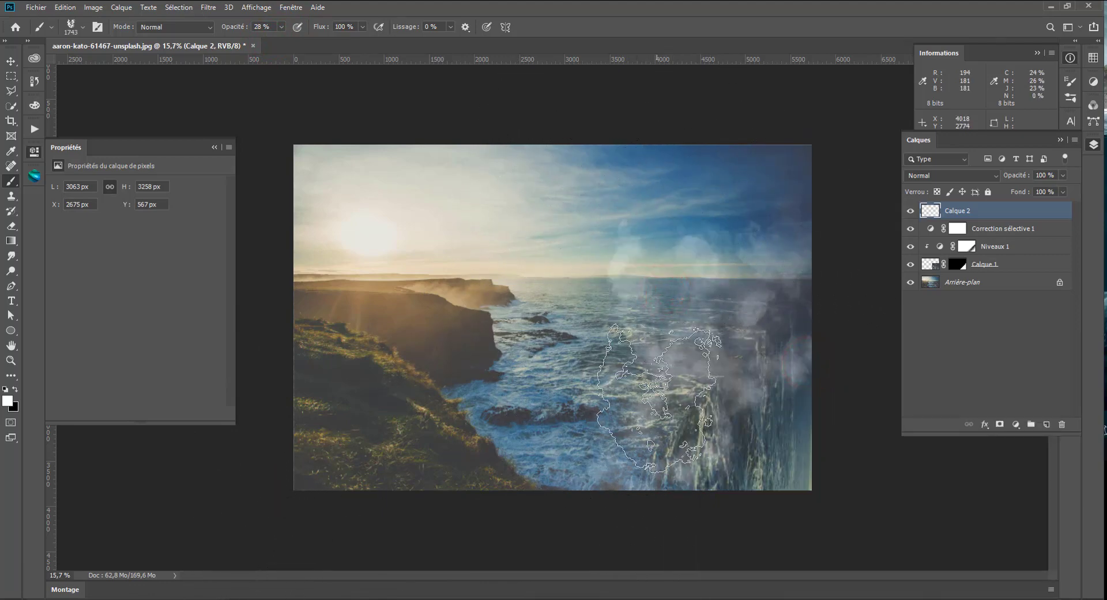
key("ctrl+t")
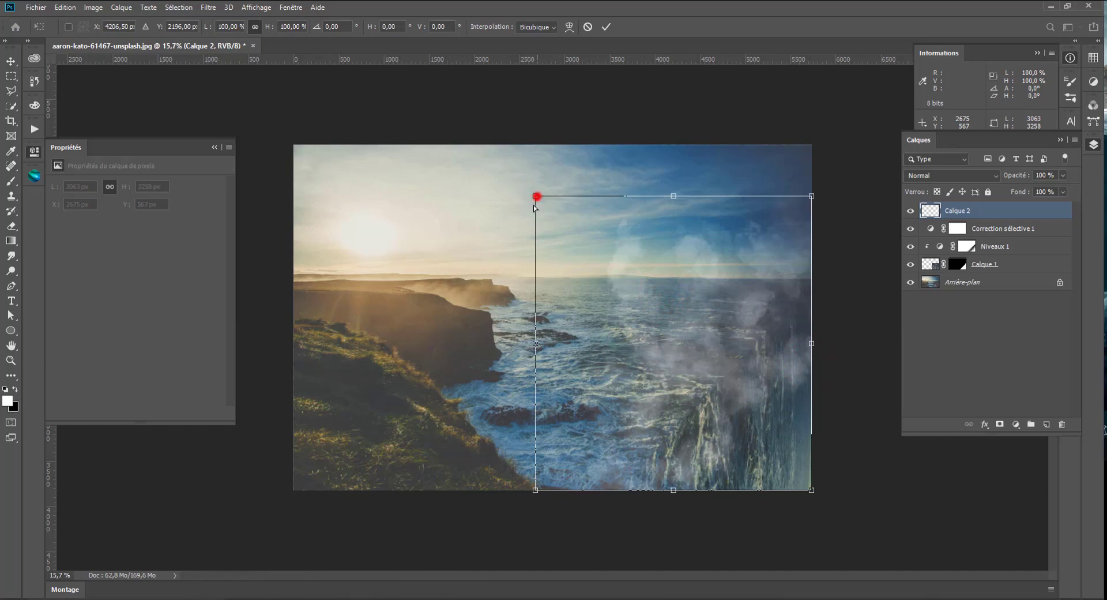
Squash Calque 2's top edge down to the horizon and apply the transform
left_click_drag(534, 205, 536, 257)
mouse_move(811, 196)
left_mouse_down()
mouse_move(811, 253)
mouse_move(781, 275)
left_mouse_up()
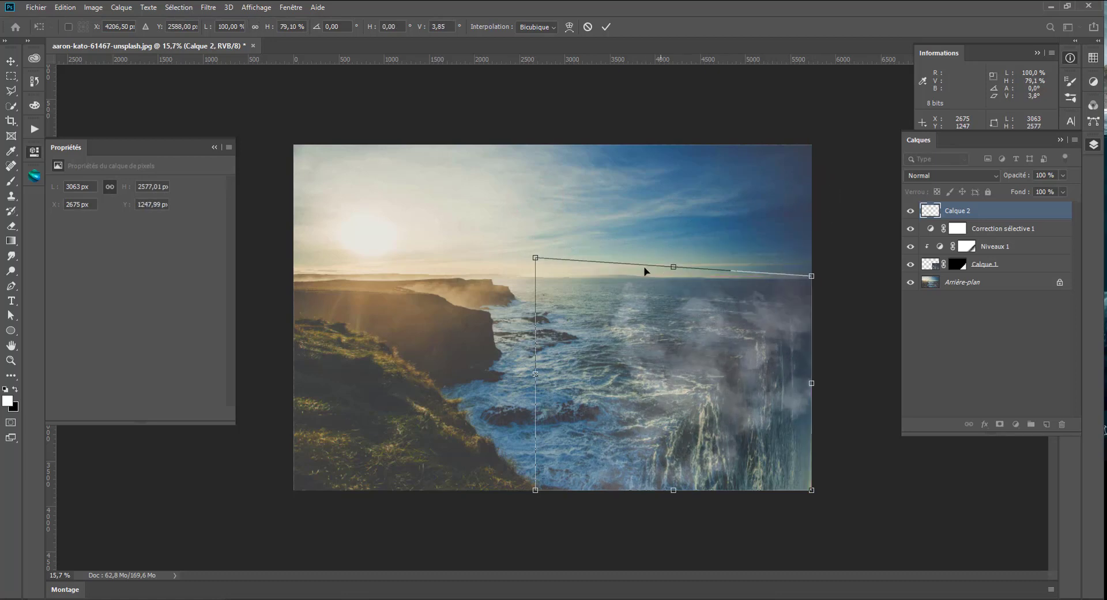
left_click_drag(533, 261, 527, 258)
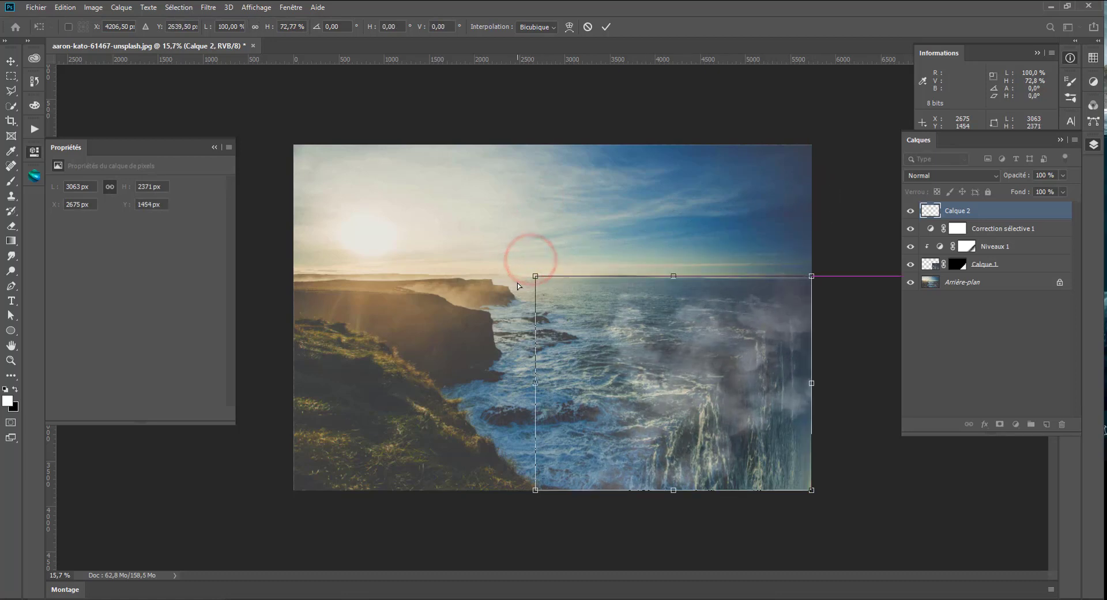
key("Return")
key("b")
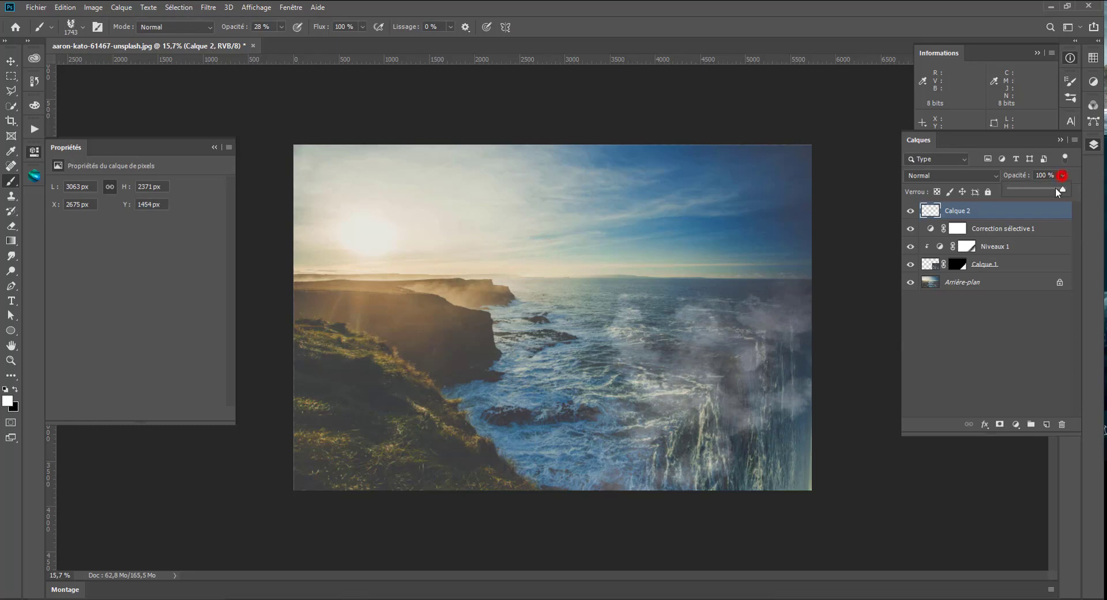
Set Calque 2 to 86% opacity and load the 4696 smoke tip at about 437 px
left_click(1056, 189)
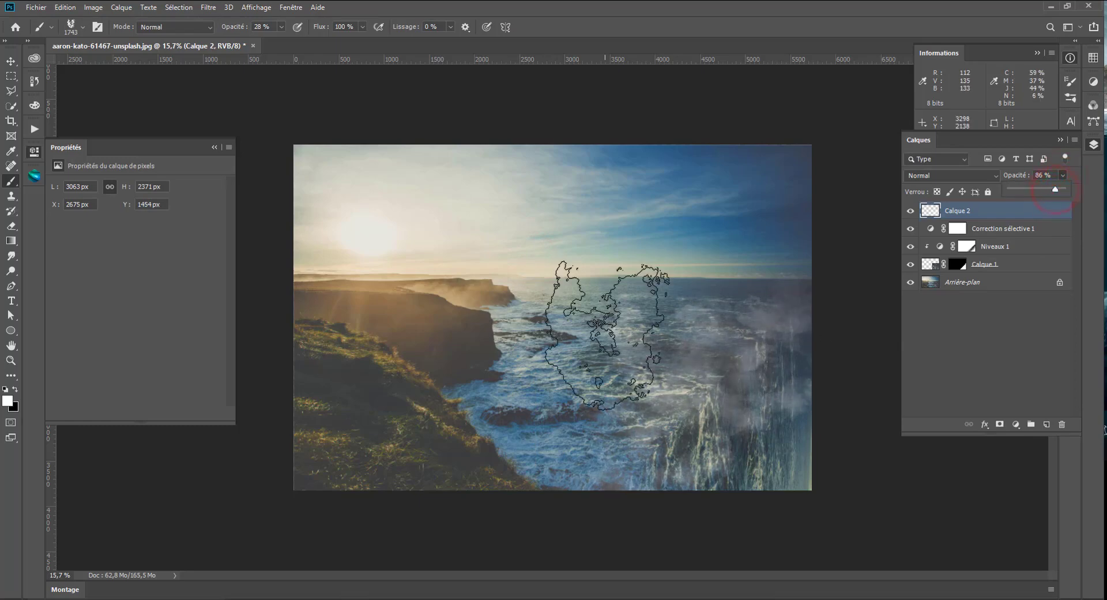
left_click_drag(281, 26, 294, 45)
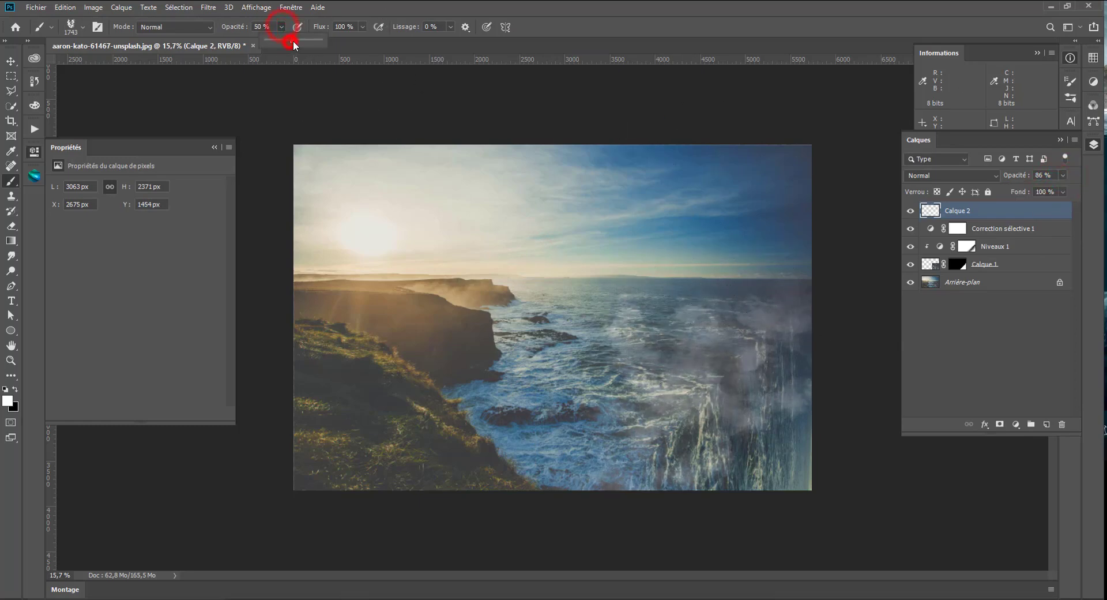
right_click(630, 339)
left_click(777, 489)
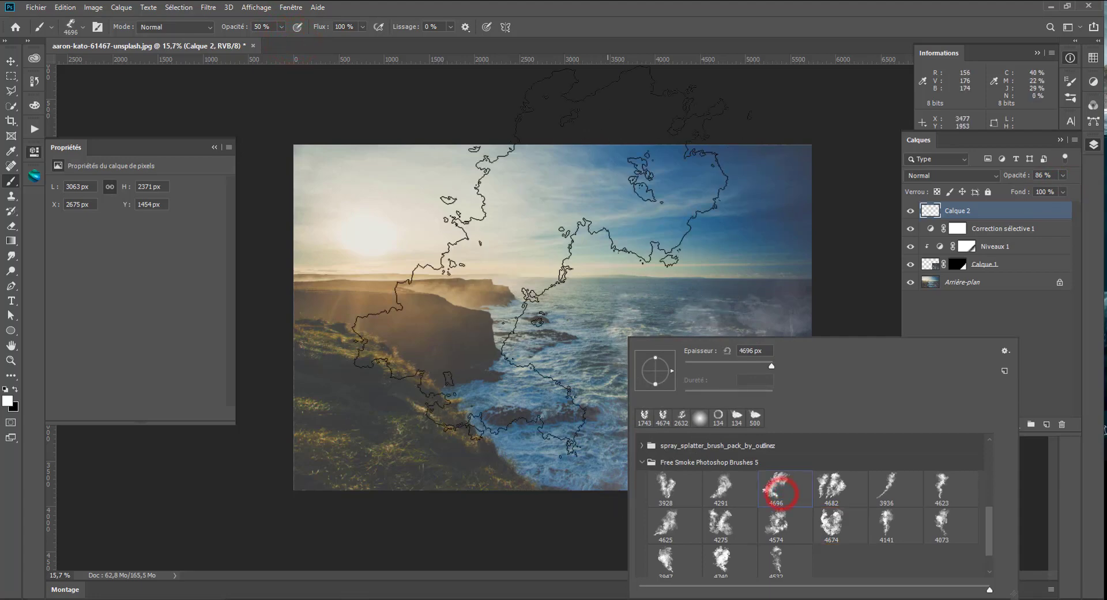
left_click(753, 364)
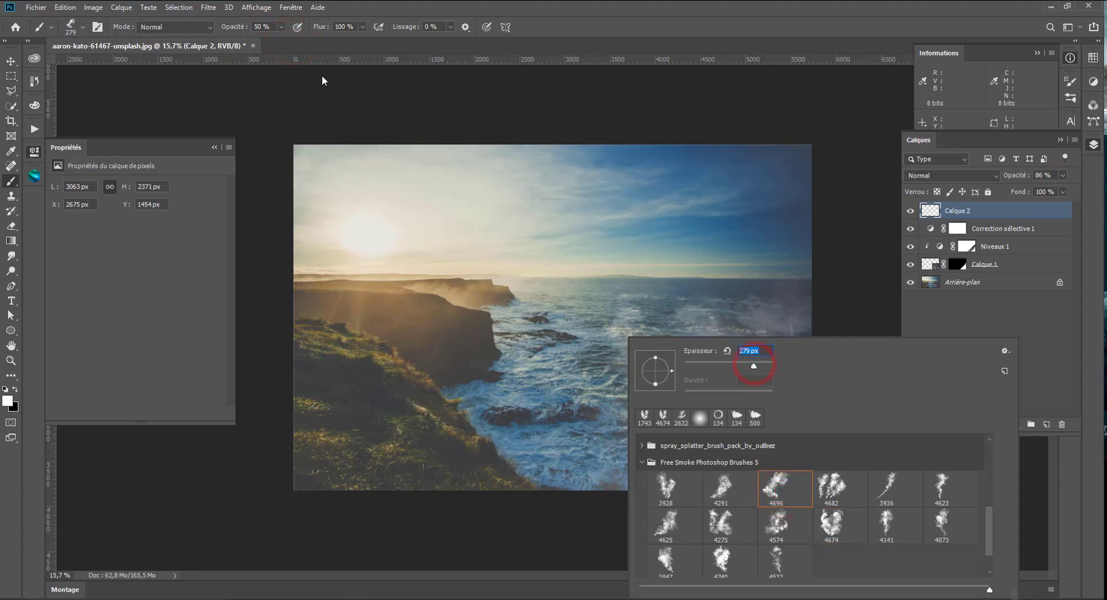
left_click(790, 312)
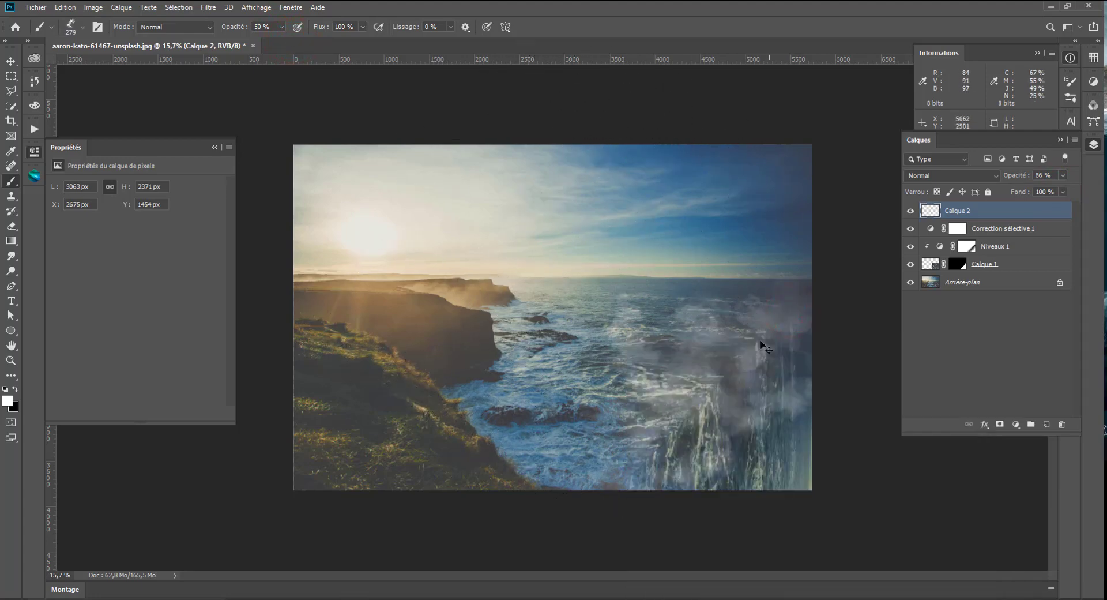
right_click(700, 290)
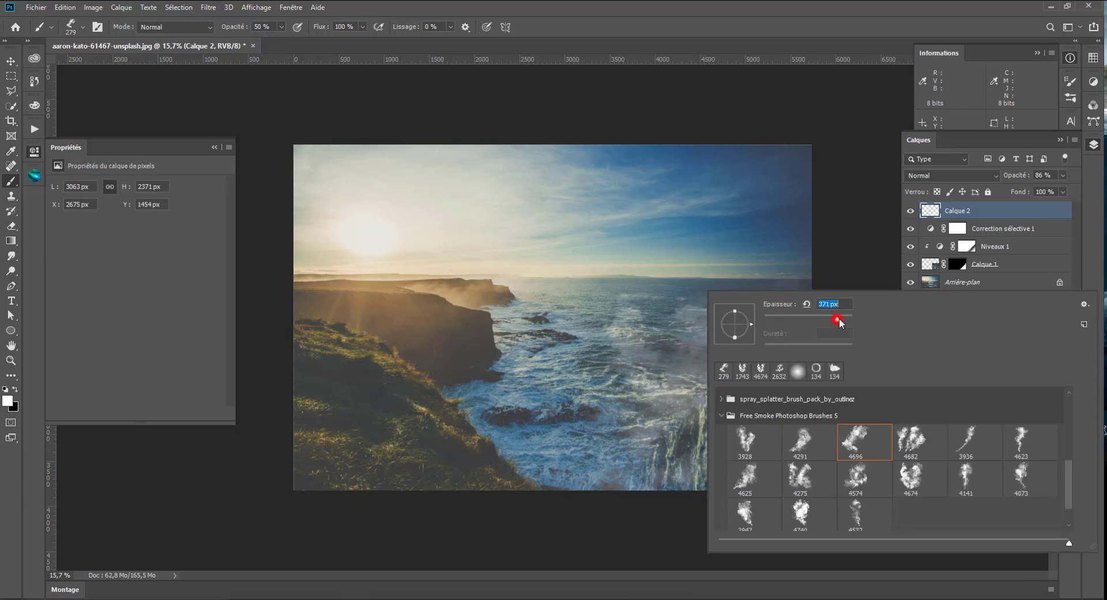
left_click_drag(839, 317, 843, 317)
left_click(281, 27)
mouse_move(282, 42)
left_mouse_down()
mouse_move(297, 42)
mouse_move(272, 44)
left_mouse_up()
Stamp more mist at 1447 px and 45% opacity along the lower-right cliff and right edge
right_click(715, 343)
mouse_move(802, 363)
left_mouse_down()
mouse_move(858, 367)
mouse_move(843, 364)
left_mouse_up()
left_click(654, 426)
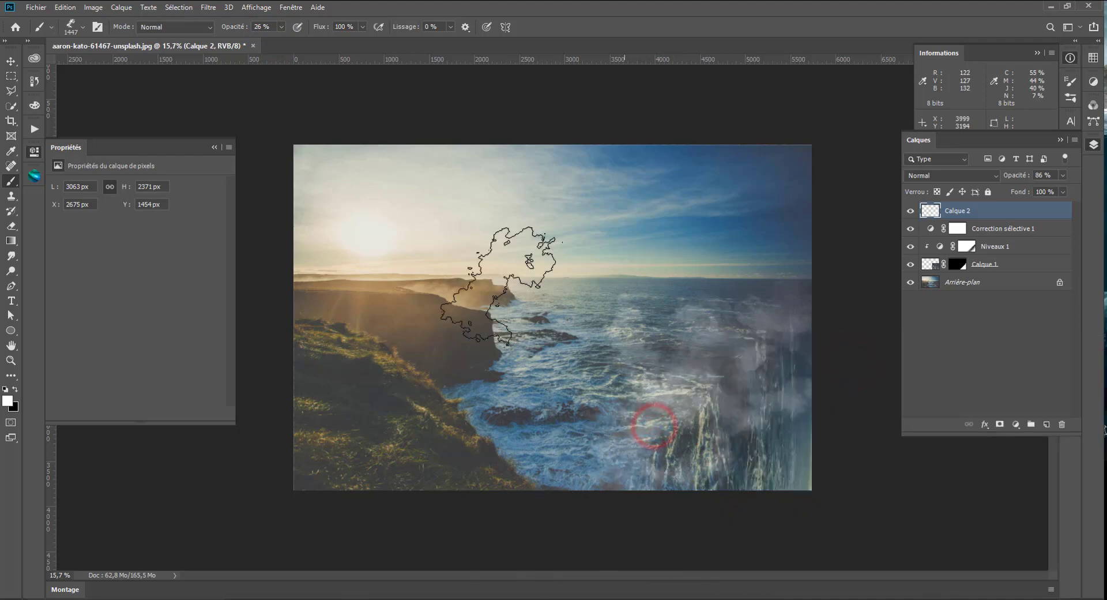
left_click(282, 26)
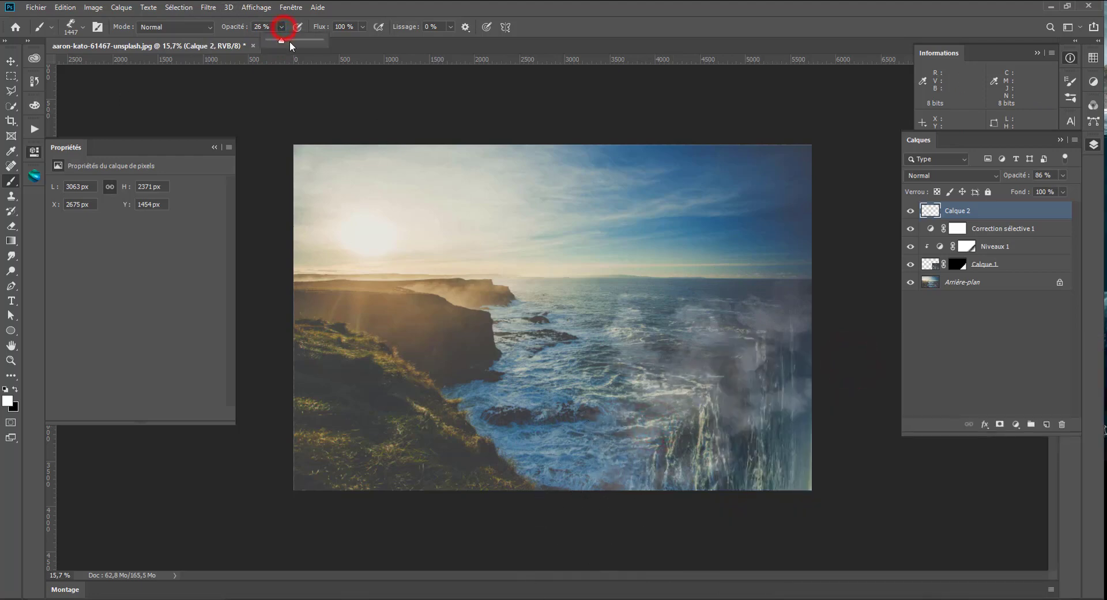
left_click_drag(282, 40, 294, 40)
left_click(660, 457)
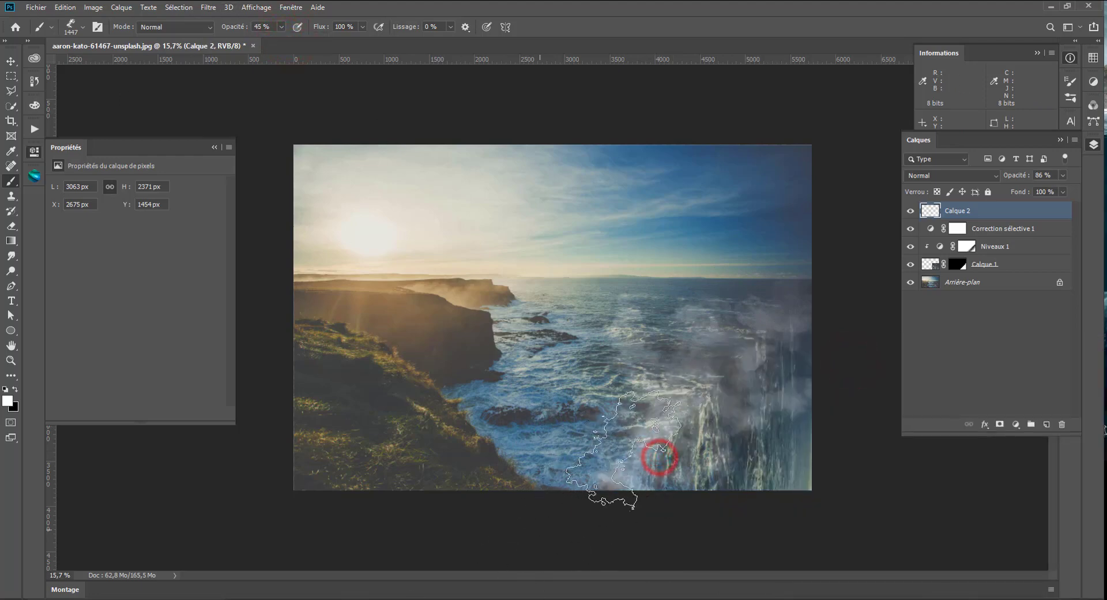
left_click(781, 301)
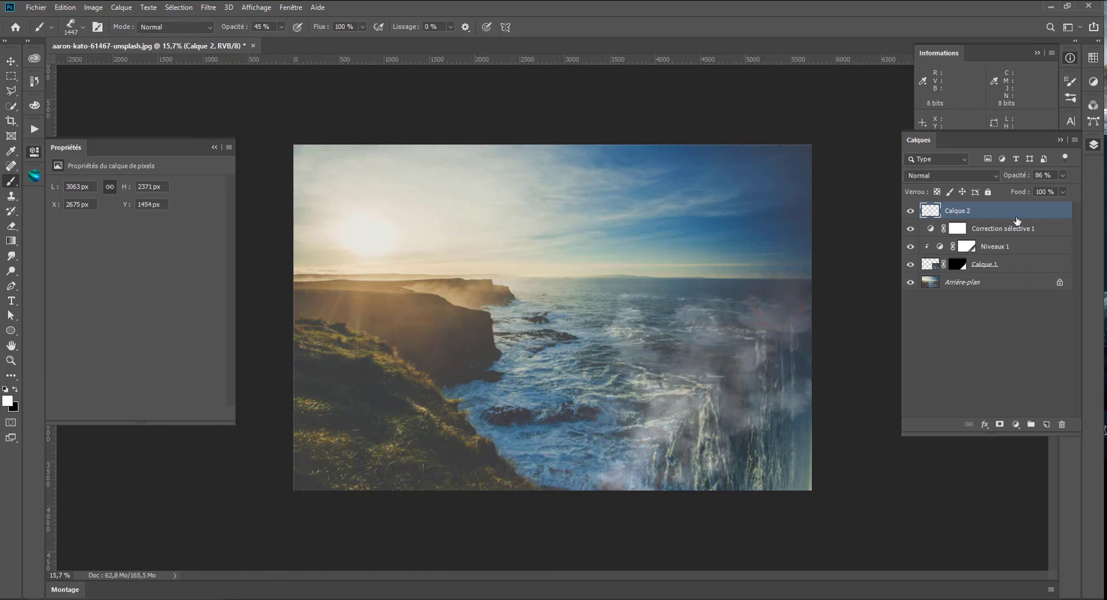
Skew Calque 2's mist about -9° and shift it slightly left and up over the right-hand sea
left_click_drag(679, 345, 687, 341)
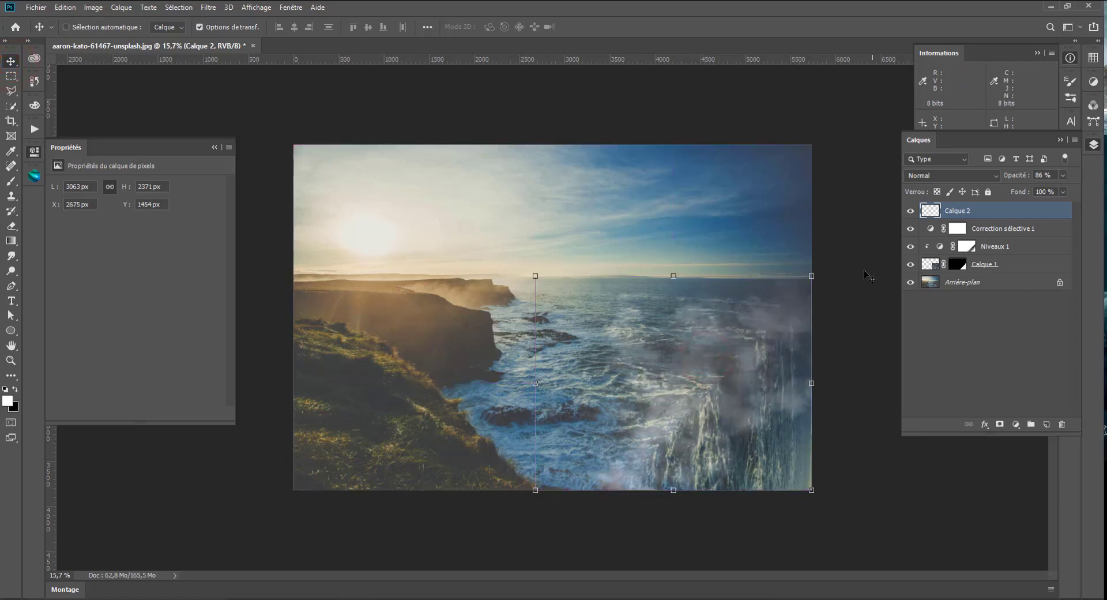
key("ctrl+t")
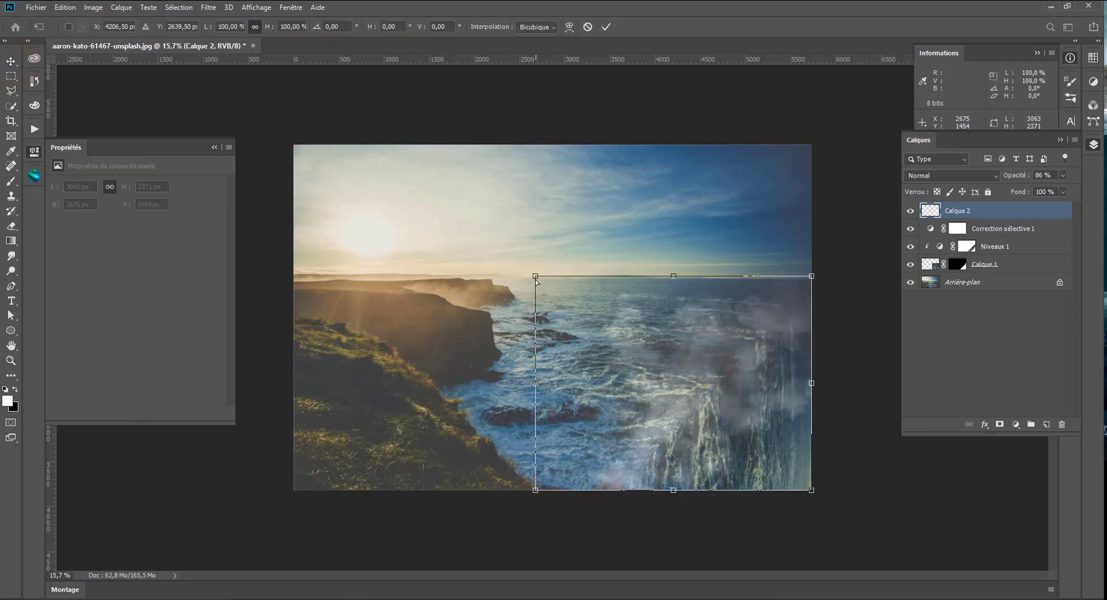
left_click_drag(533, 276, 569, 275)
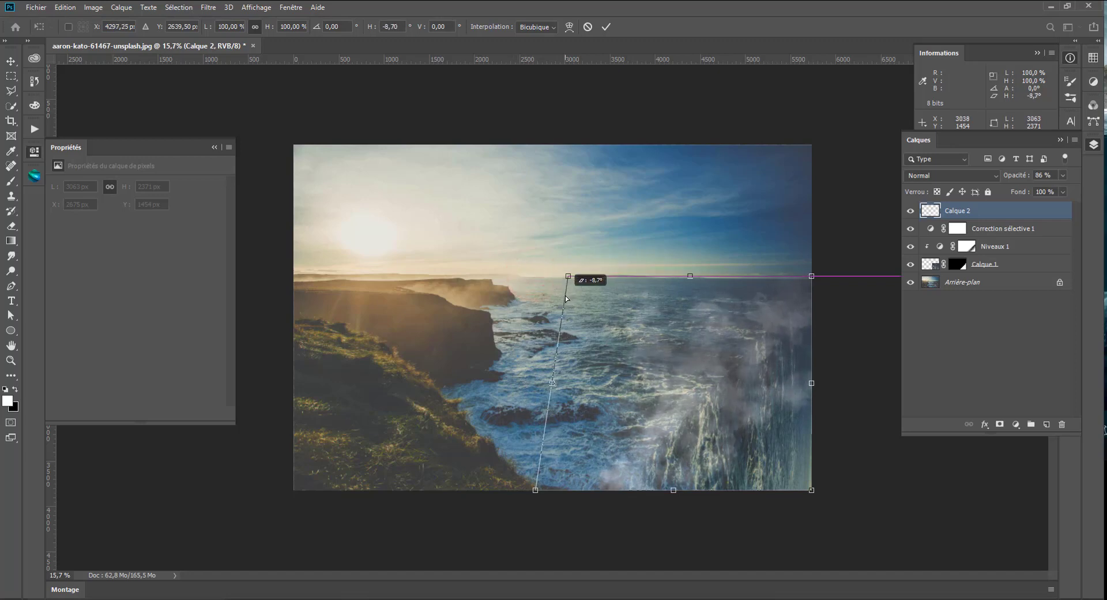
left_click_drag(812, 277, 812, 277)
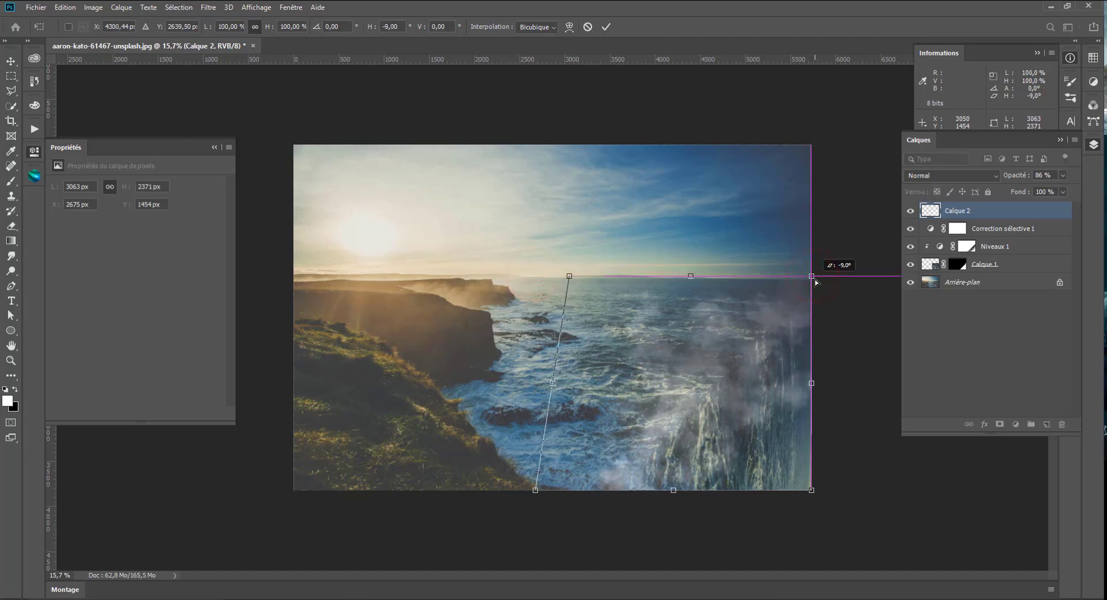
key("Return")
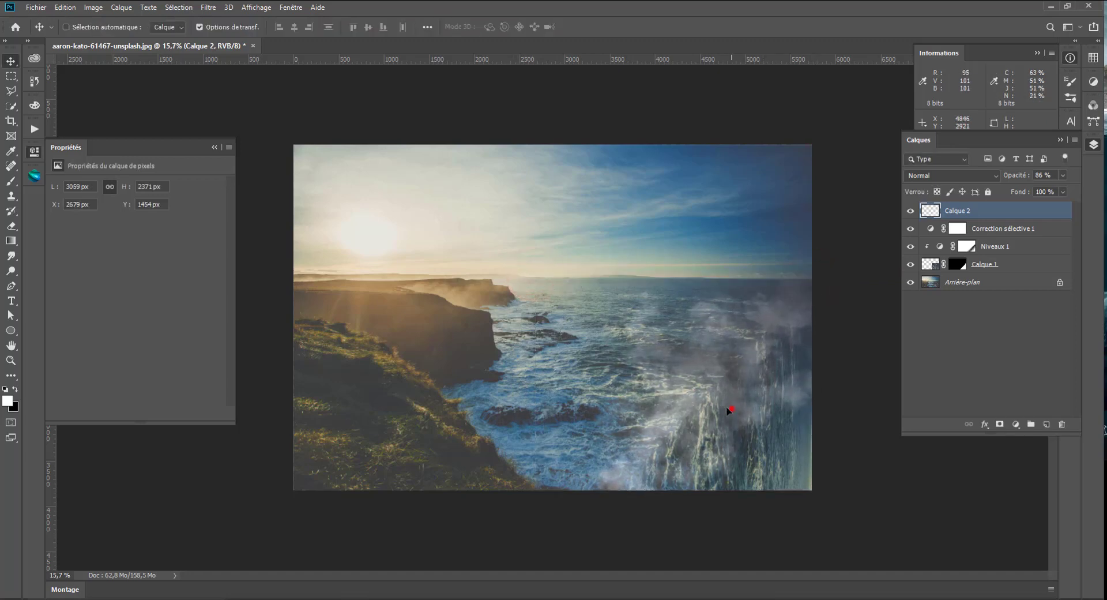
mouse_move(725, 407)
left_mouse_down()
mouse_move(701, 406)
mouse_move(732, 399)
left_mouse_up()
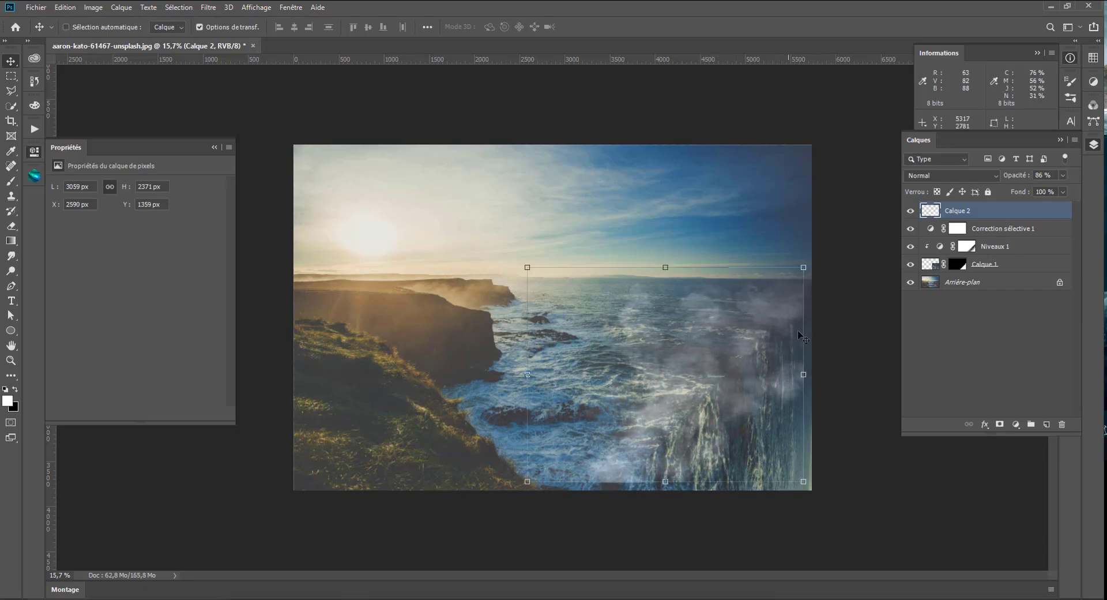
Erase the waterfall layer's hard bottom edge with a 1151 px soft eraser at 68% opacity
left_click(12, 225)
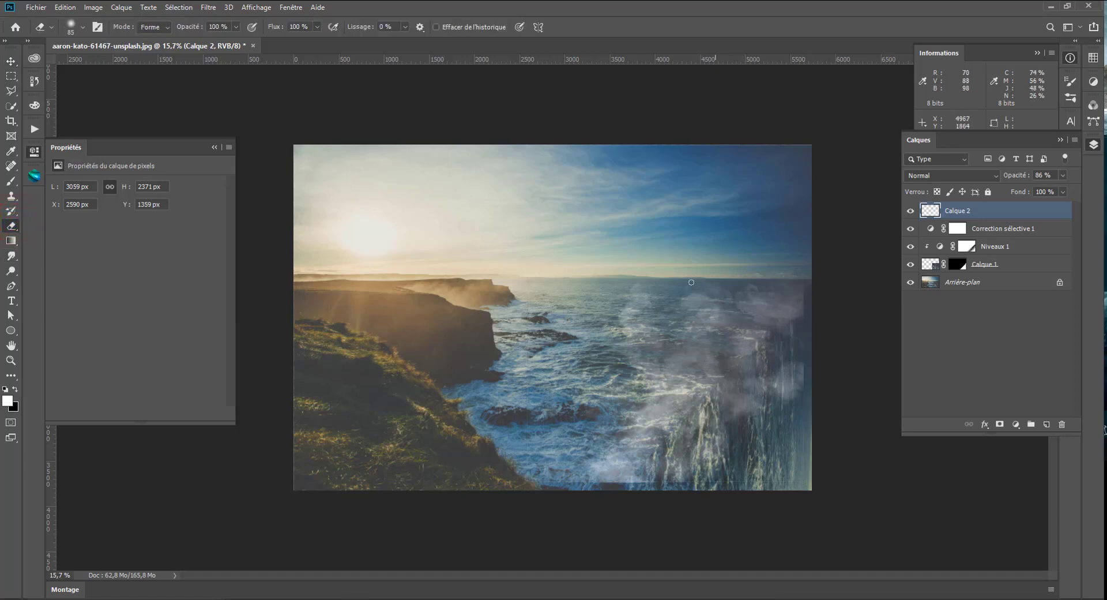
right_click(701, 319)
key("Escape")
right_click(790, 302)
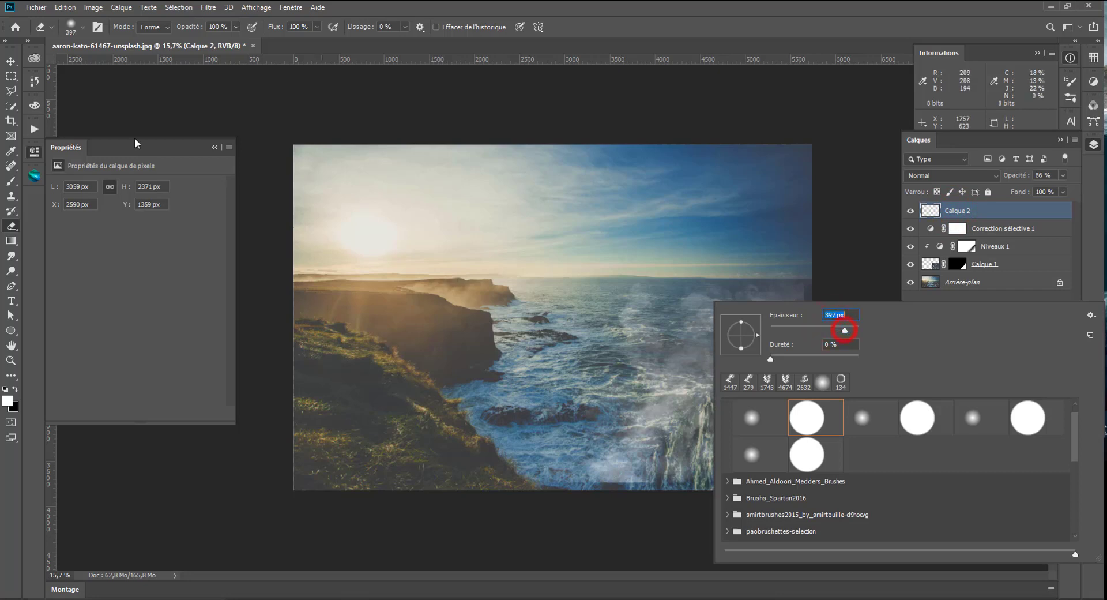
left_click_drag(845, 330, 850, 330)
left_click_drag(849, 326, 851, 327)
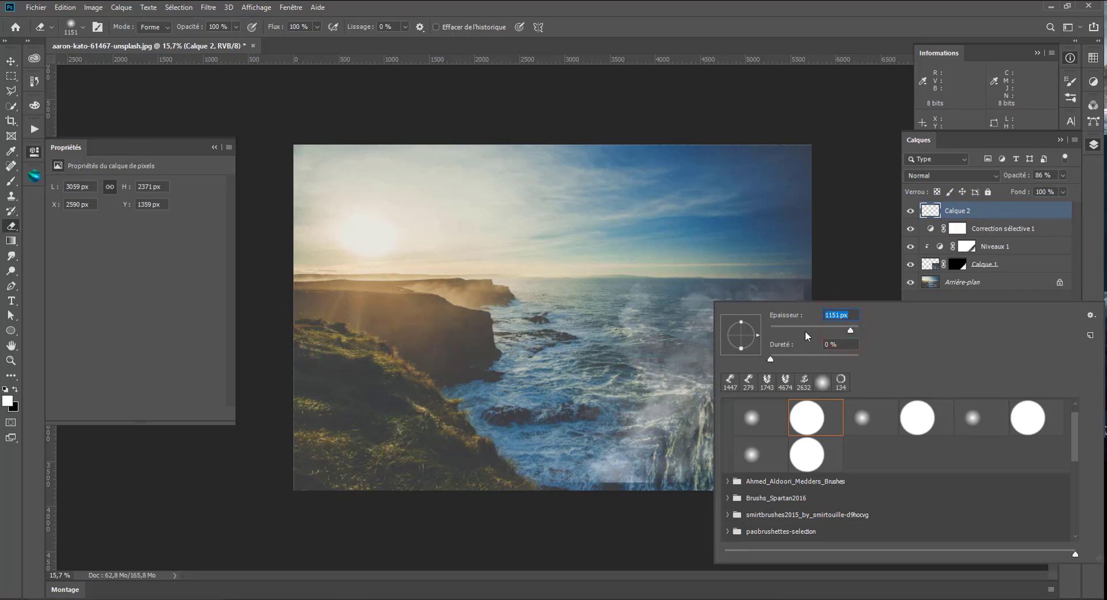
left_click_drag(229, 30, 222, 41)
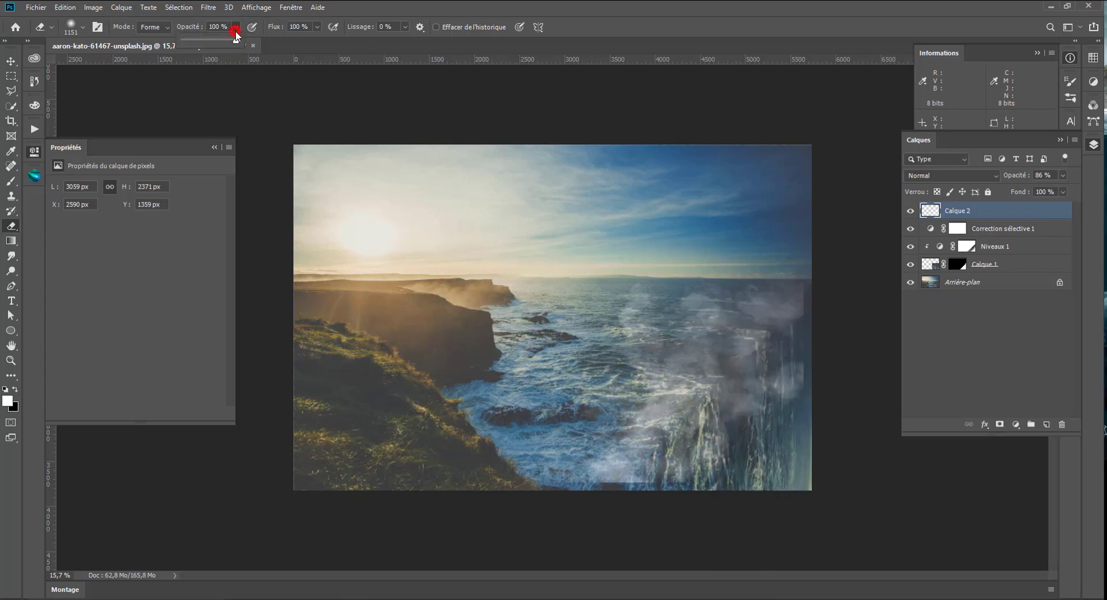
mouse_move(803, 278)
left_mouse_down()
mouse_move(831, 310)
mouse_move(838, 445)
mouse_move(662, 524)
mouse_move(591, 520)
mouse_move(630, 527)
left_mouse_up()
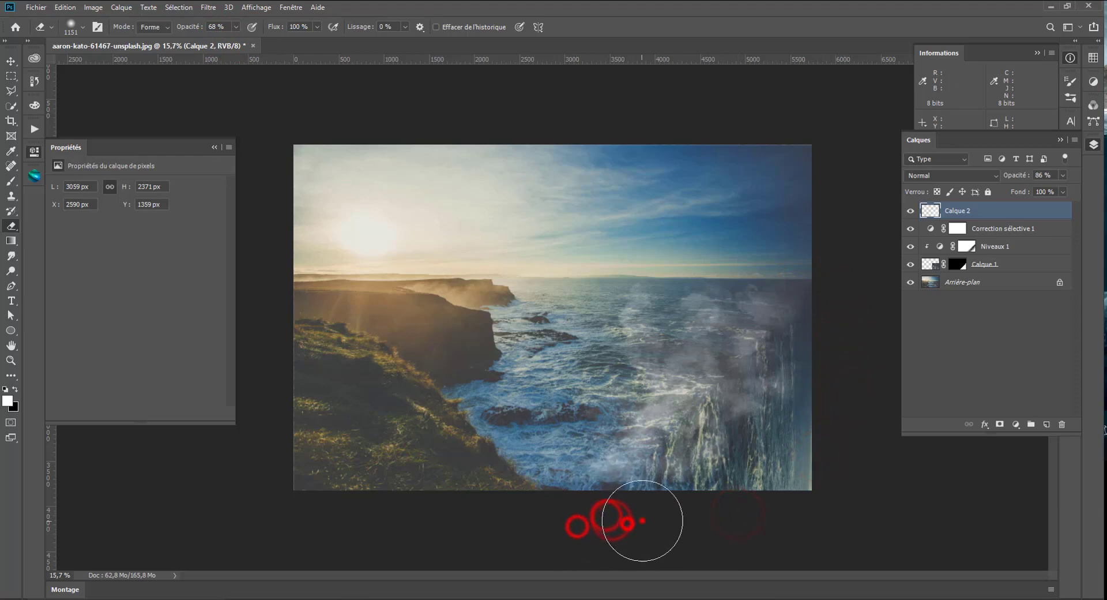
left_click(373, 534)
Lower Calque 2's layer opacity to 77%
left_click(11, 75)
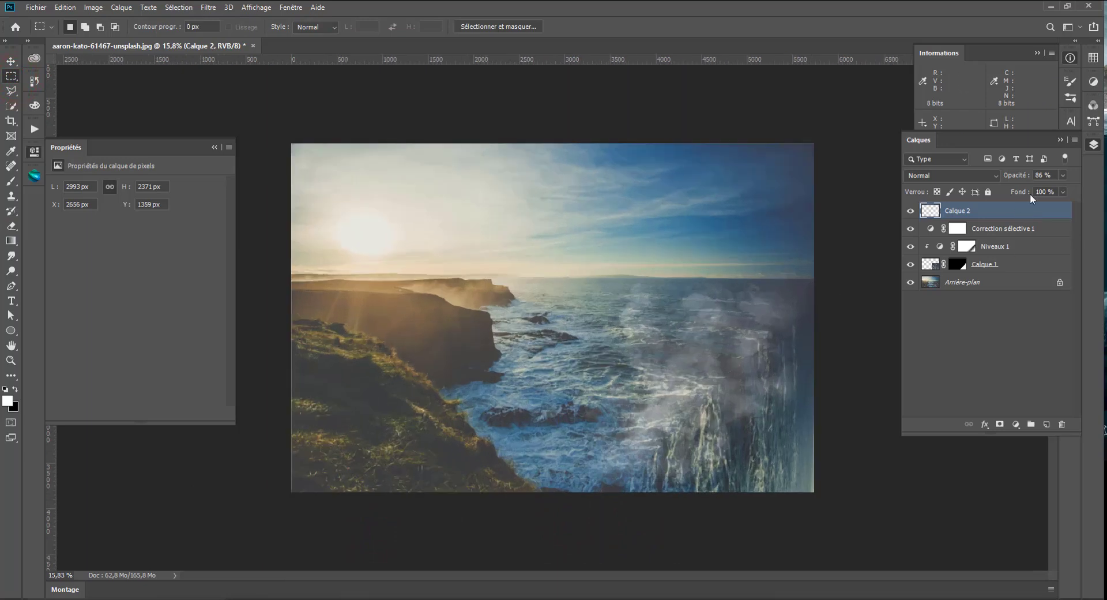
left_click_drag(1058, 193, 1054, 189)
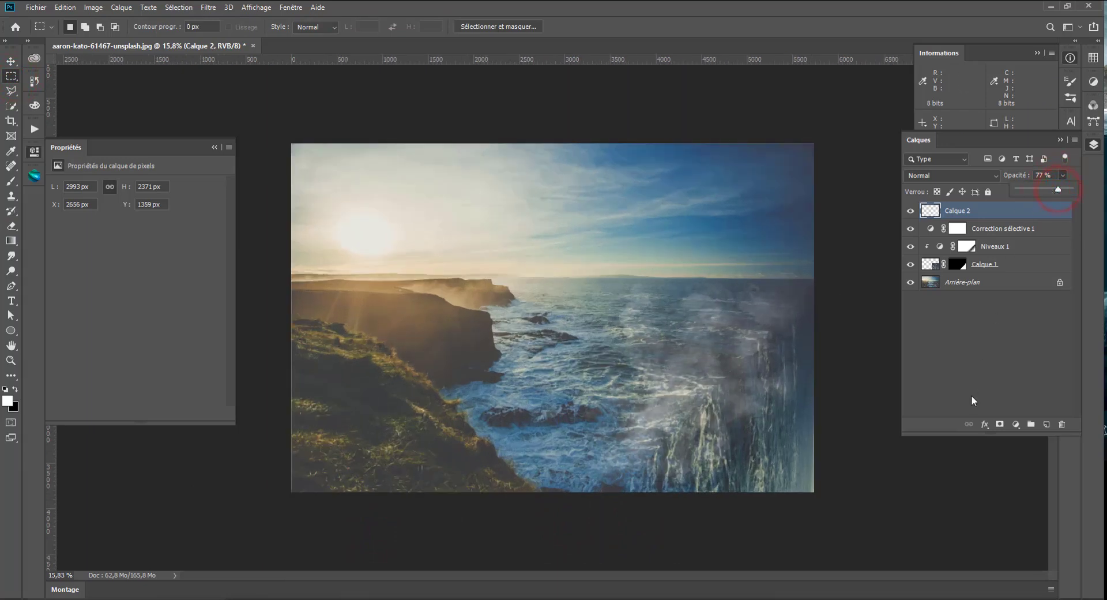
left_click(989, 209)
left_click(1015, 424)
Add a Levels adjustment layer with inputs 7 / 0,94 / 250
left_click(1013, 264)
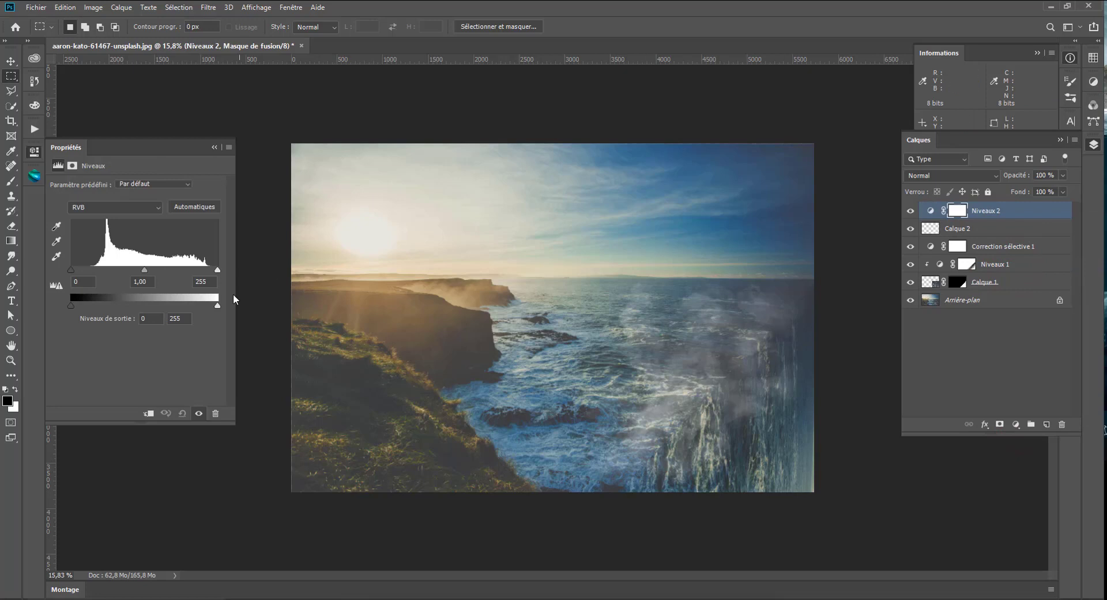
left_click_drag(143, 271, 147, 271)
left_click_drag(218, 269, 215, 269)
left_click_drag(72, 270, 78, 271)
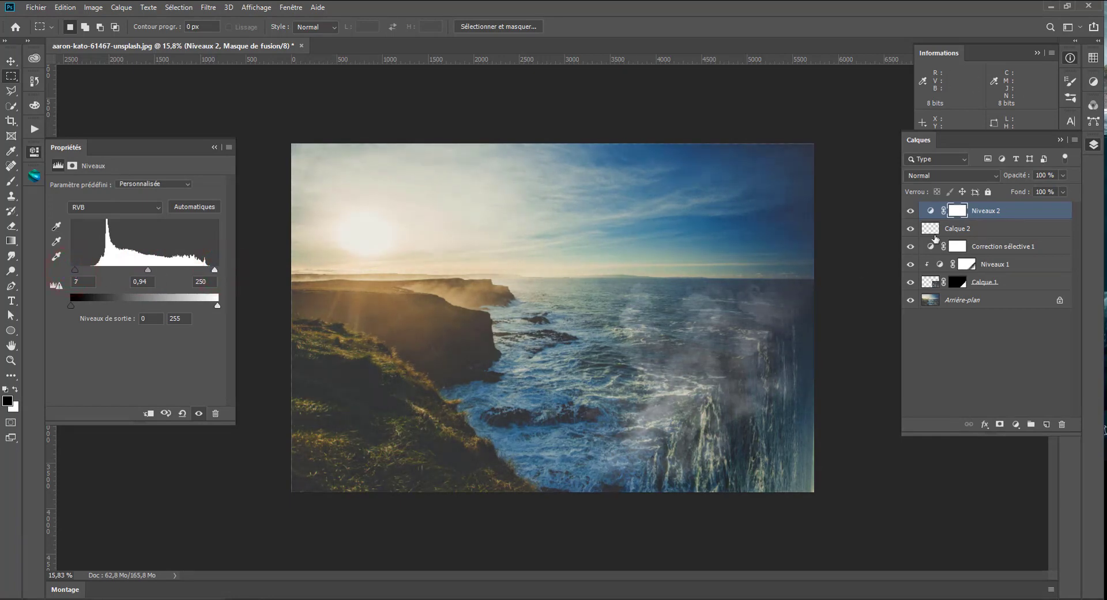
left_click(910, 211)
left_click(910, 210)
Add Brightness/Contrast at brightness 9, contrast 12, then an empty Calque 3 on top
left_click(1015, 426)
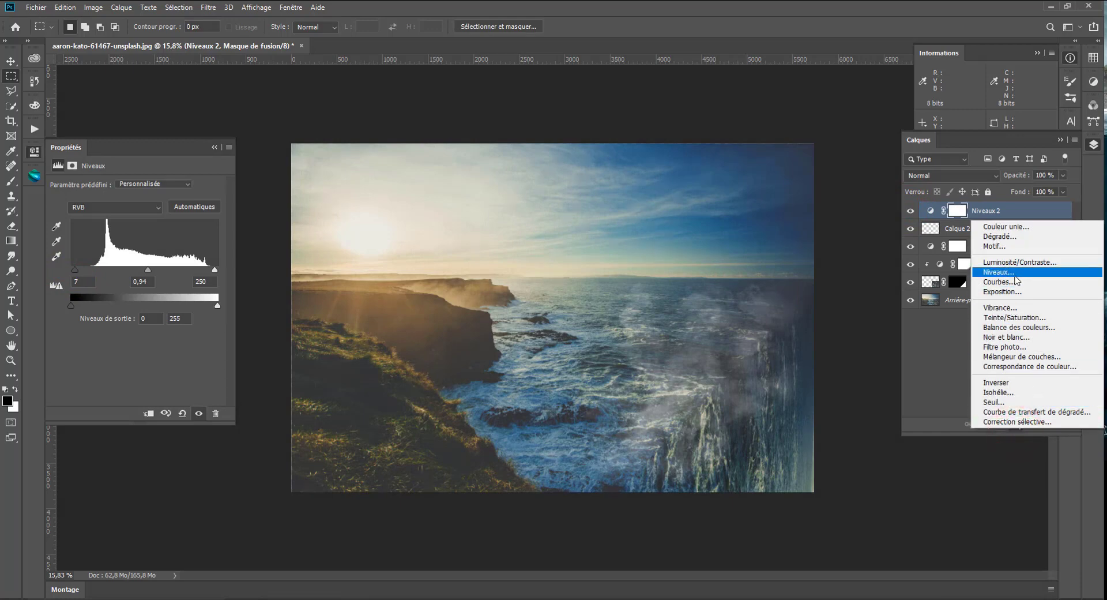
left_click(1020, 263)
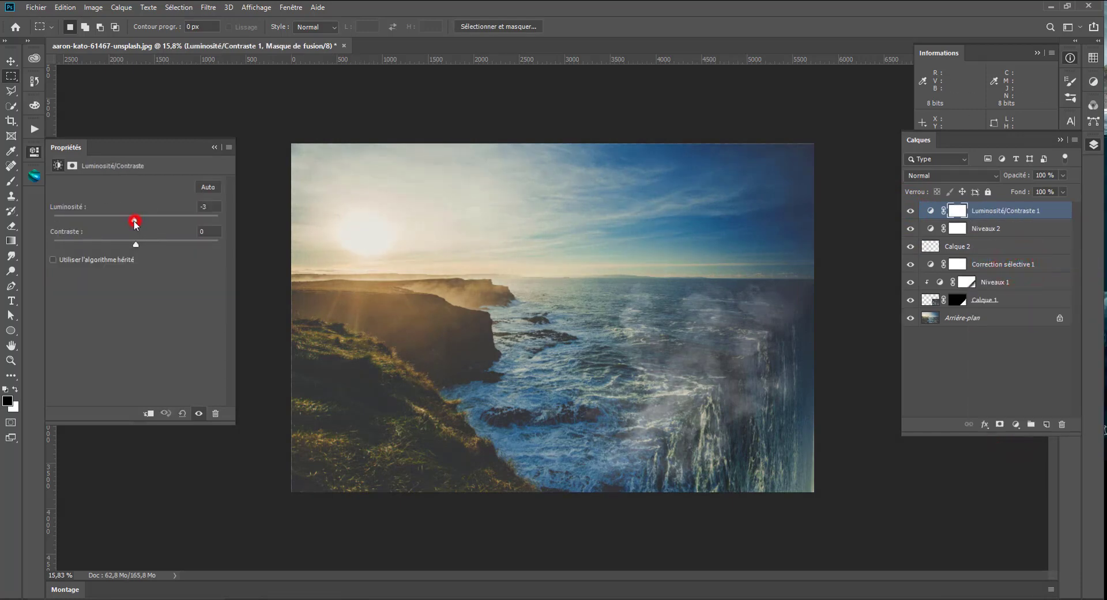
left_click_drag(135, 221, 140, 220)
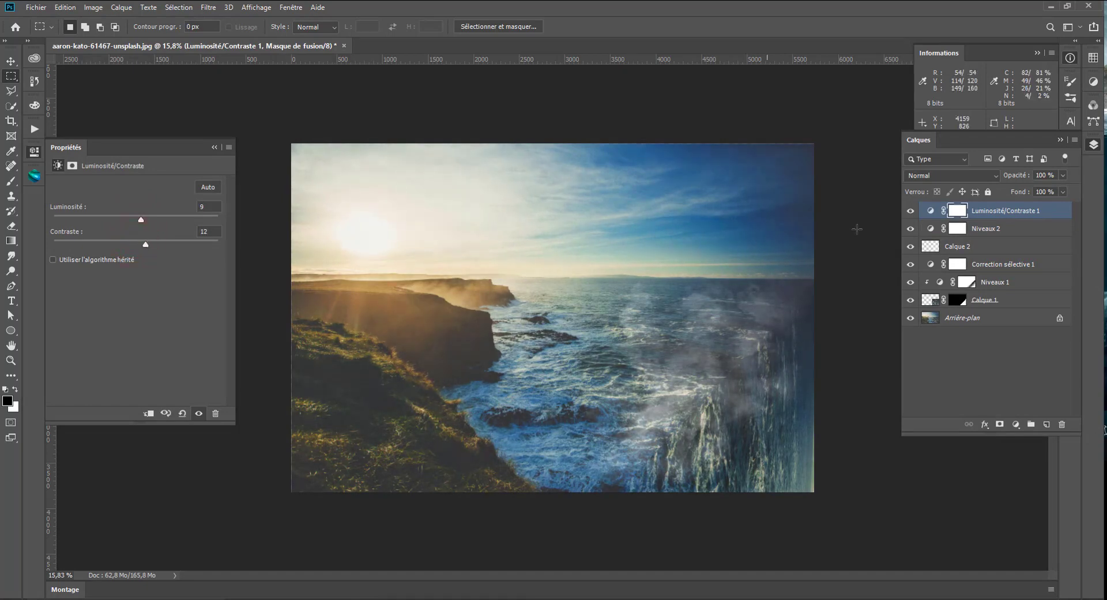
left_click(910, 210)
left_click(911, 210)
scroll(700, 326, "down", 4)
scroll(701, 329, "up", 2)
scroll(701, 329, "up", 1)
scroll(701, 329, "up", 1)
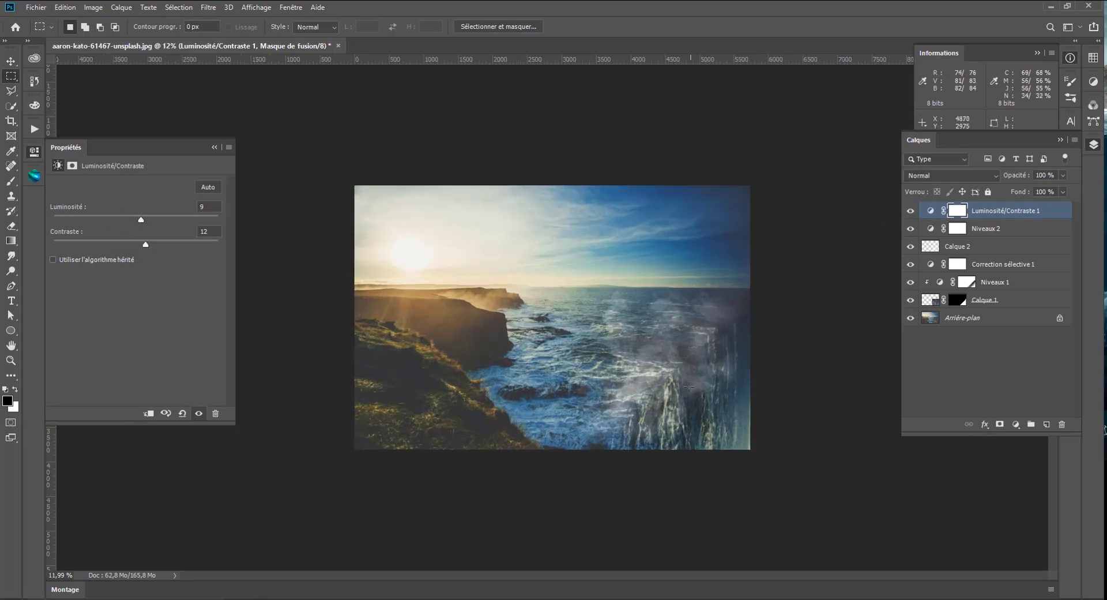
scroll(700, 329, "up", 1)
scroll(702, 433, "down", 1)
scroll(702, 433, "down", 1)
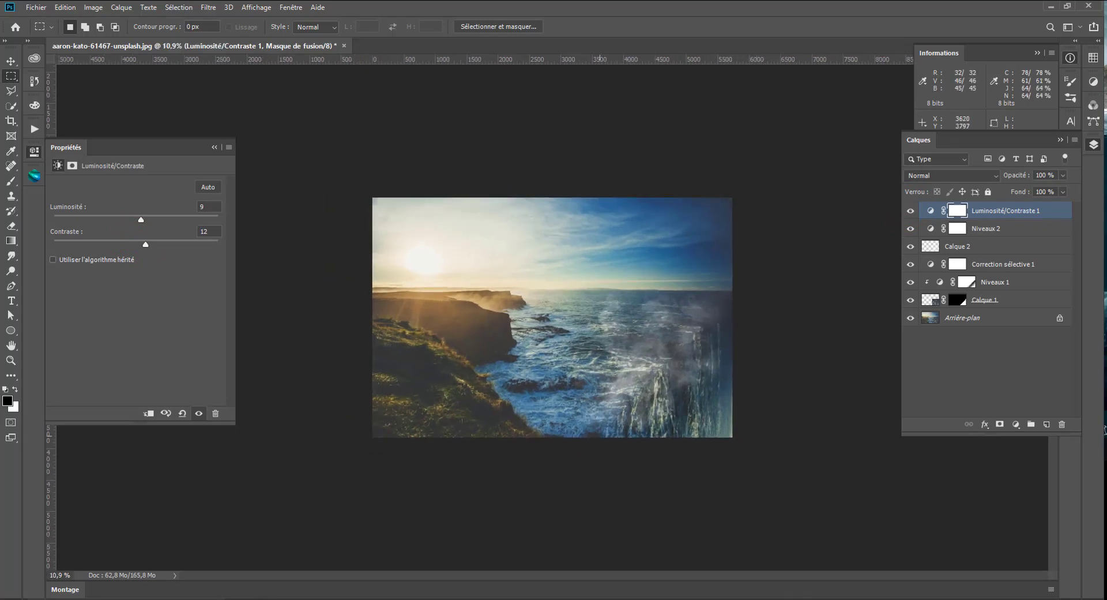
left_click(1046, 425)
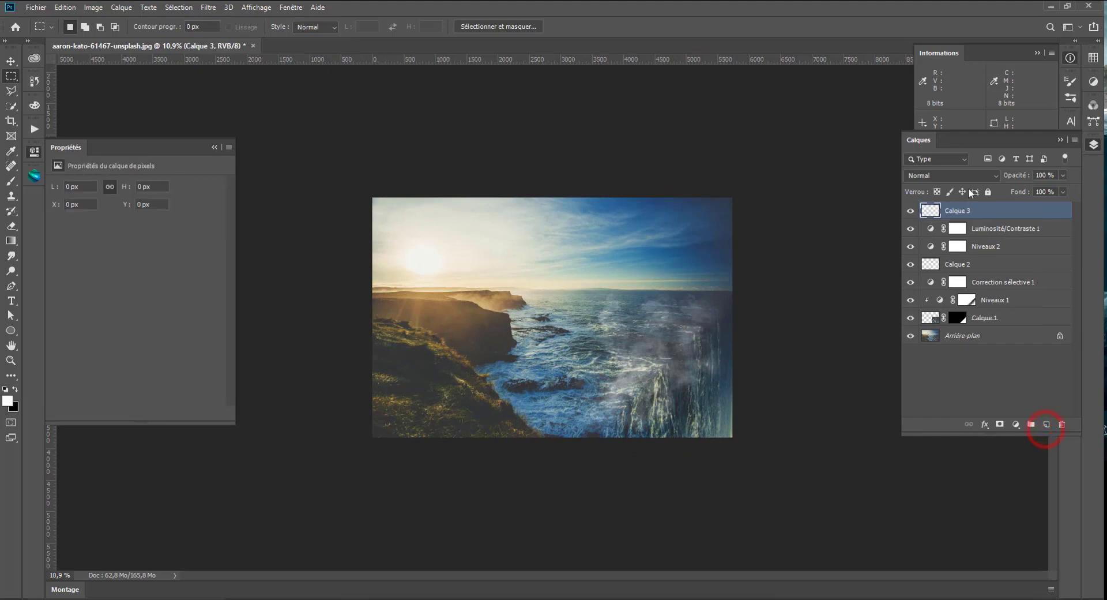
Set Calque 3 to Lumière tamisée blending and pick a dark grey 4d4d4d brush colour
left_click(972, 175)
left_click(939, 346)
left_click(11, 180)
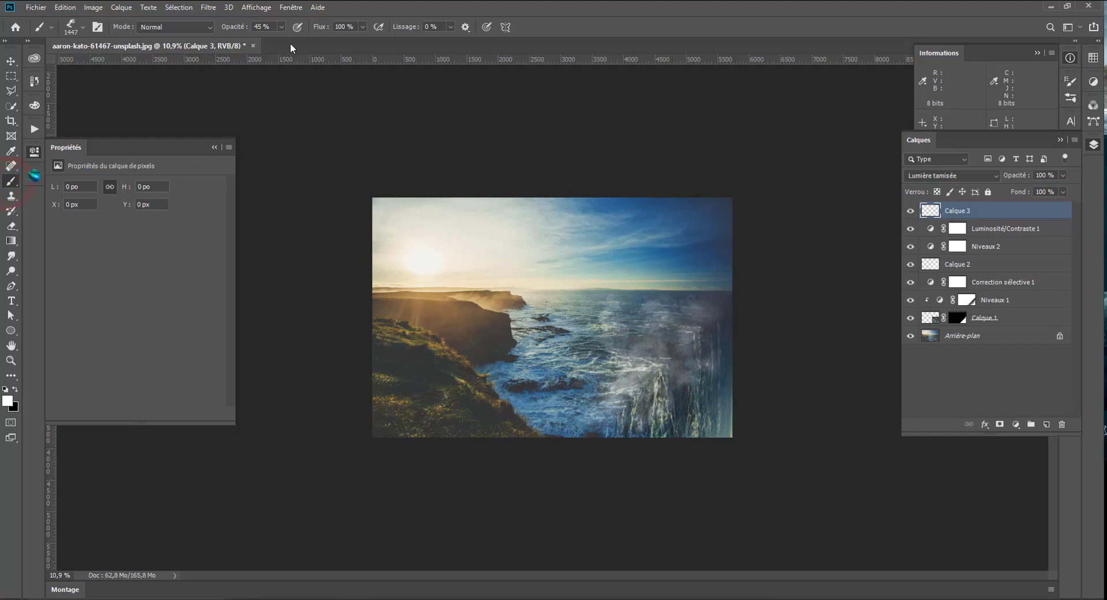
left_click_drag(281, 28, 302, 44)
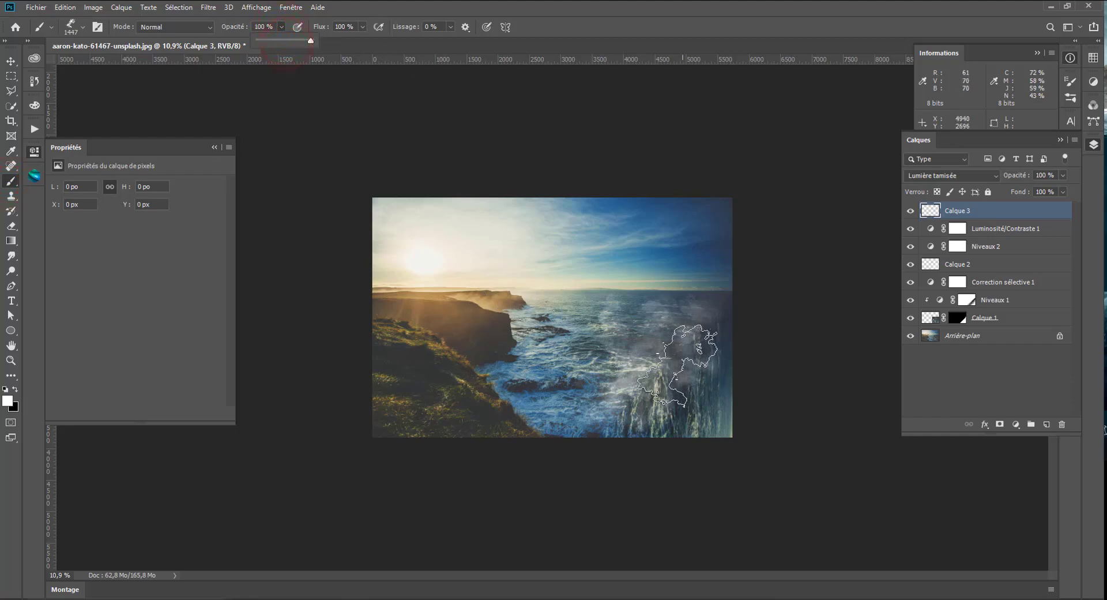
right_click(687, 340)
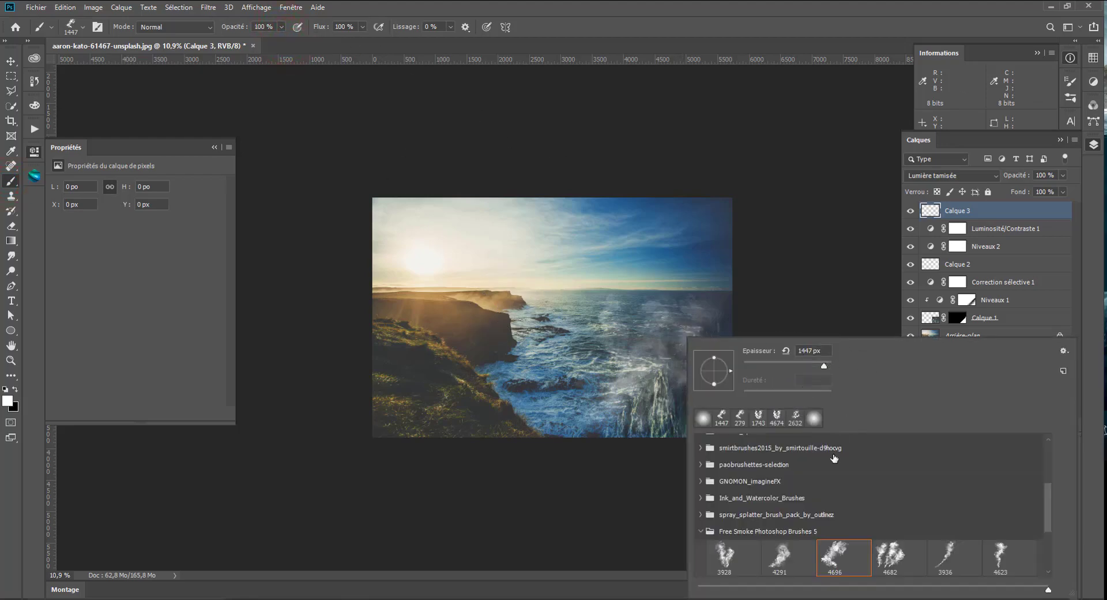
left_click(7, 400)
left_click(146, 229)
left_click_drag(137, 229, 137, 225)
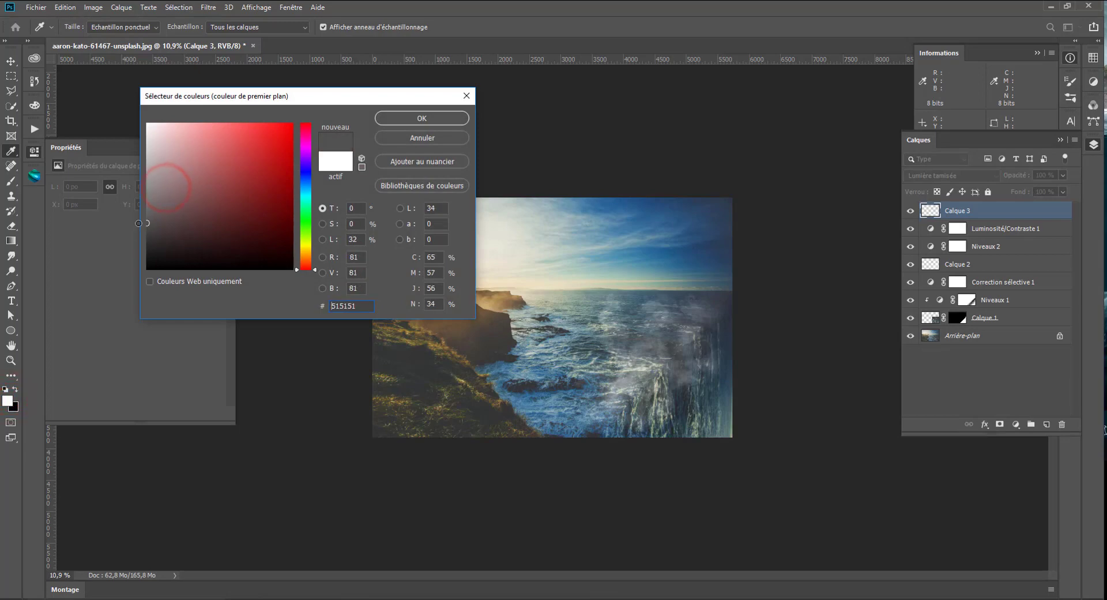
left_click(420, 117)
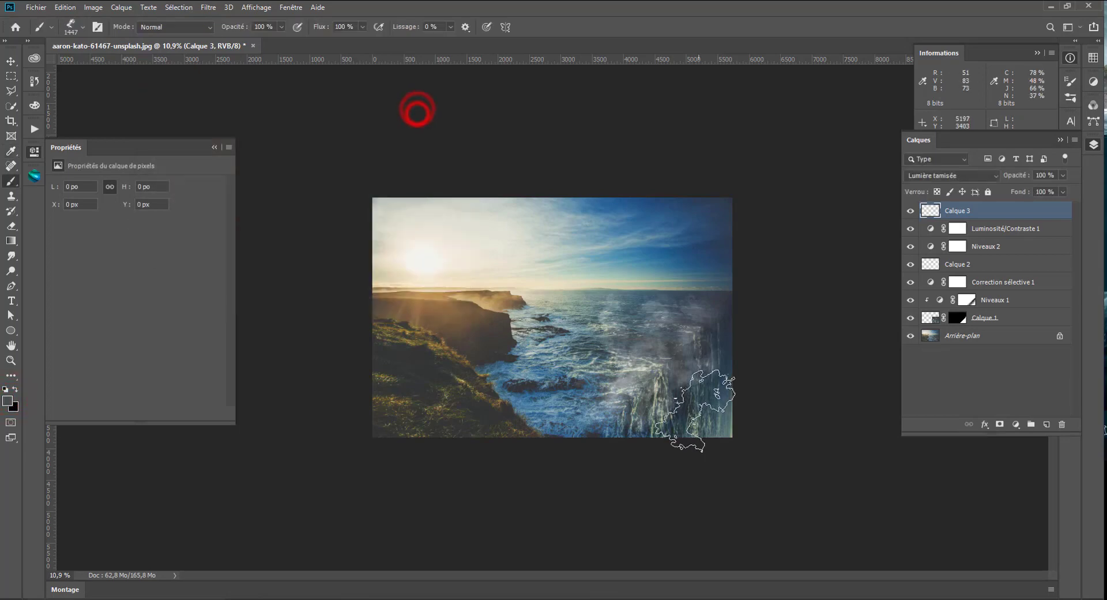
Paint soft grey light over the image's lower right with a soft round brush
right_click(731, 346)
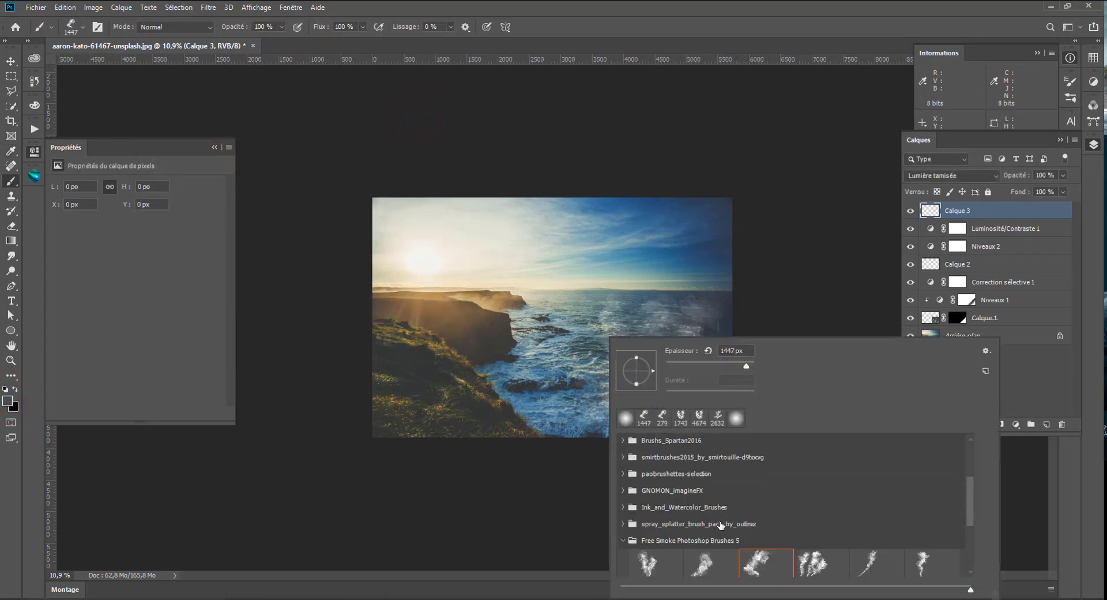
scroll(721, 490, "up", 5)
left_click(746, 467)
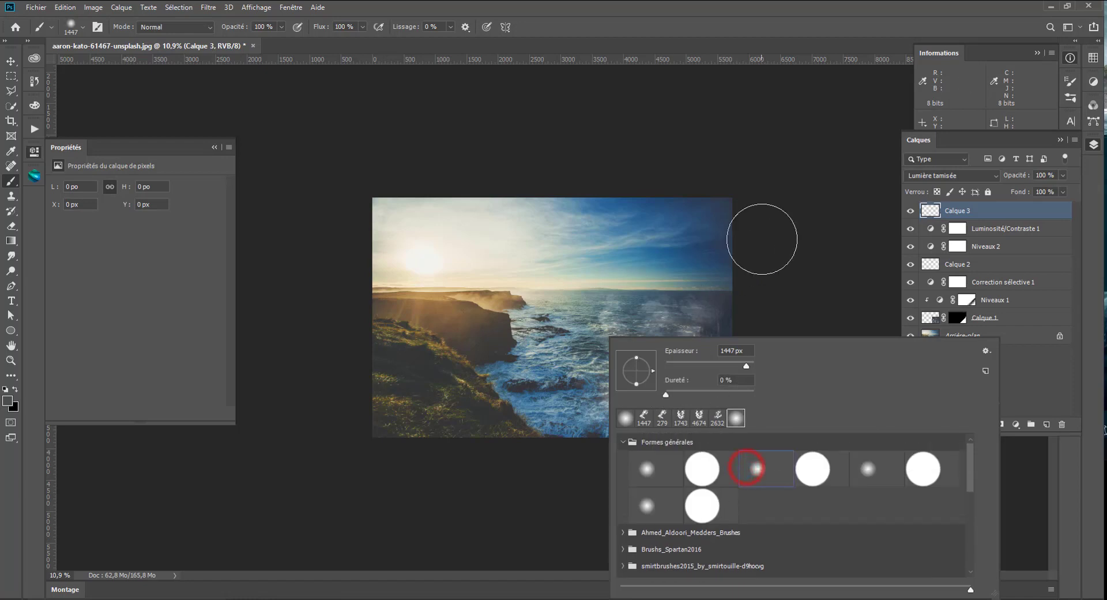
left_click_drag(793, 245, 742, 381)
left_click(745, 442)
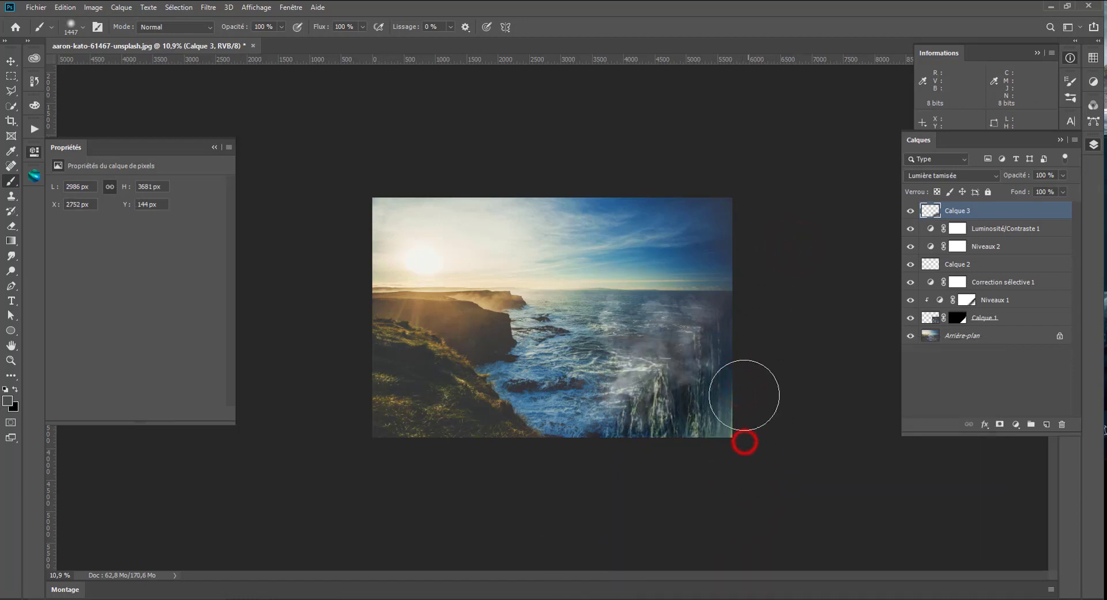
left_click(734, 412)
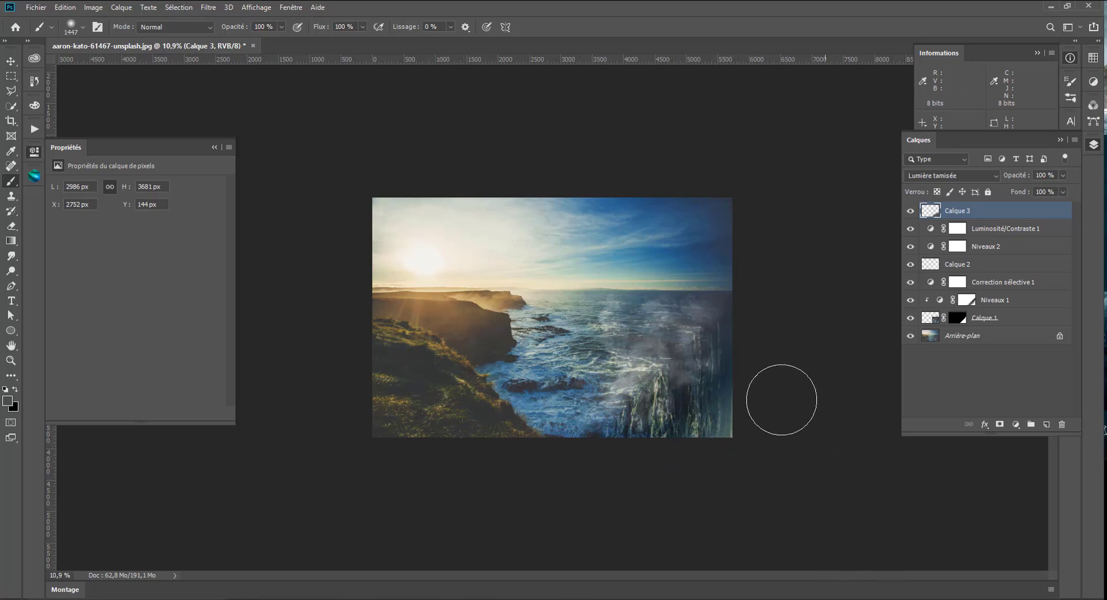
Switch the painting colour to white and paint mist at the waterfall's lower right
key("x")
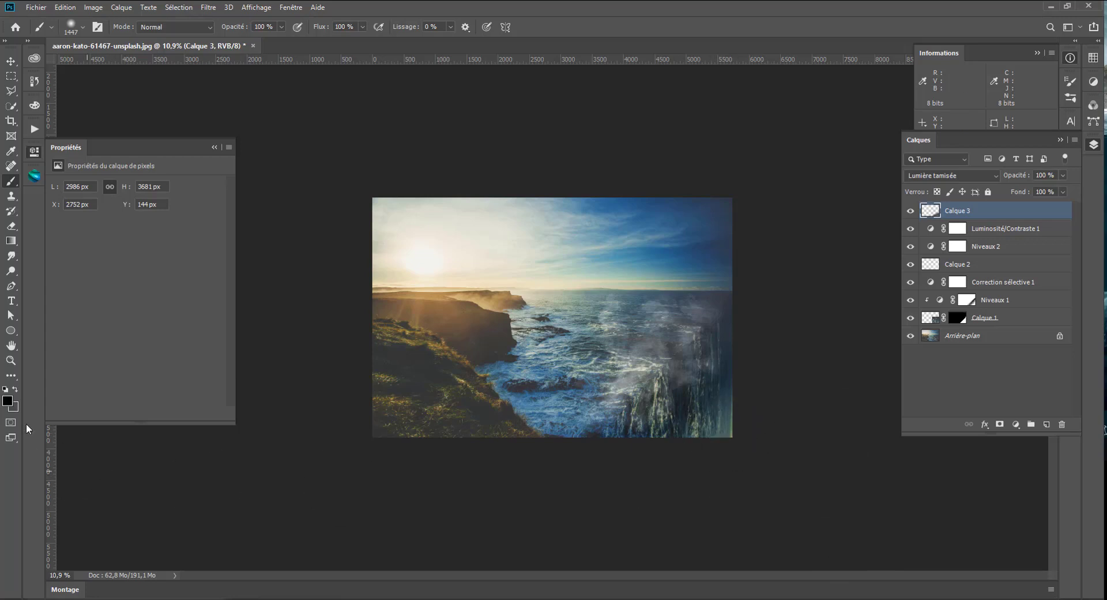
left_click(14, 403)
left_click(169, 172)
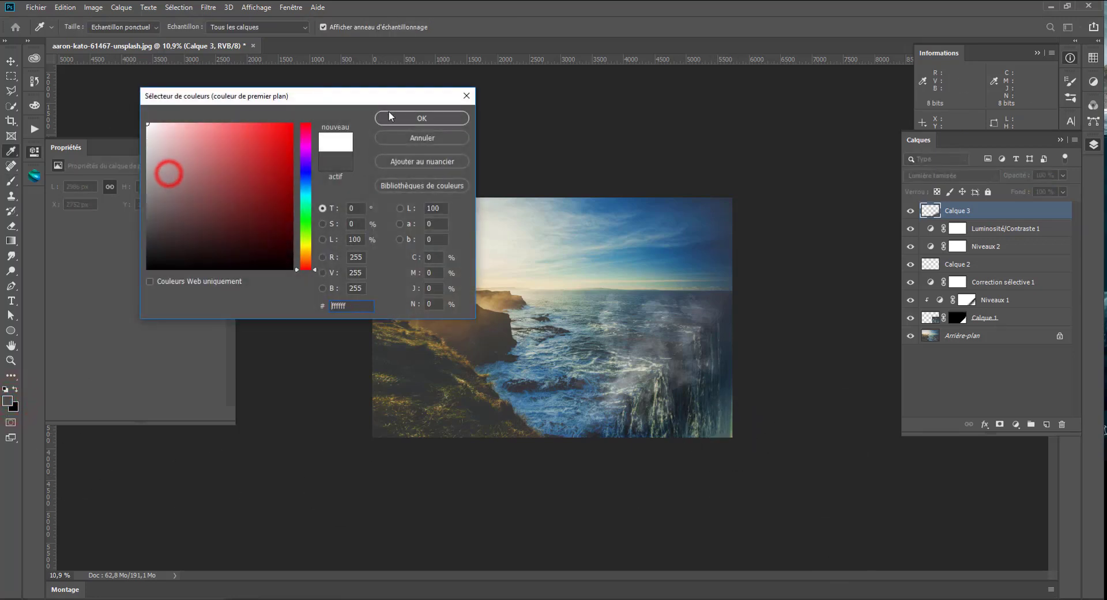
left_click(411, 116)
left_click(759, 417)
left_click(762, 447)
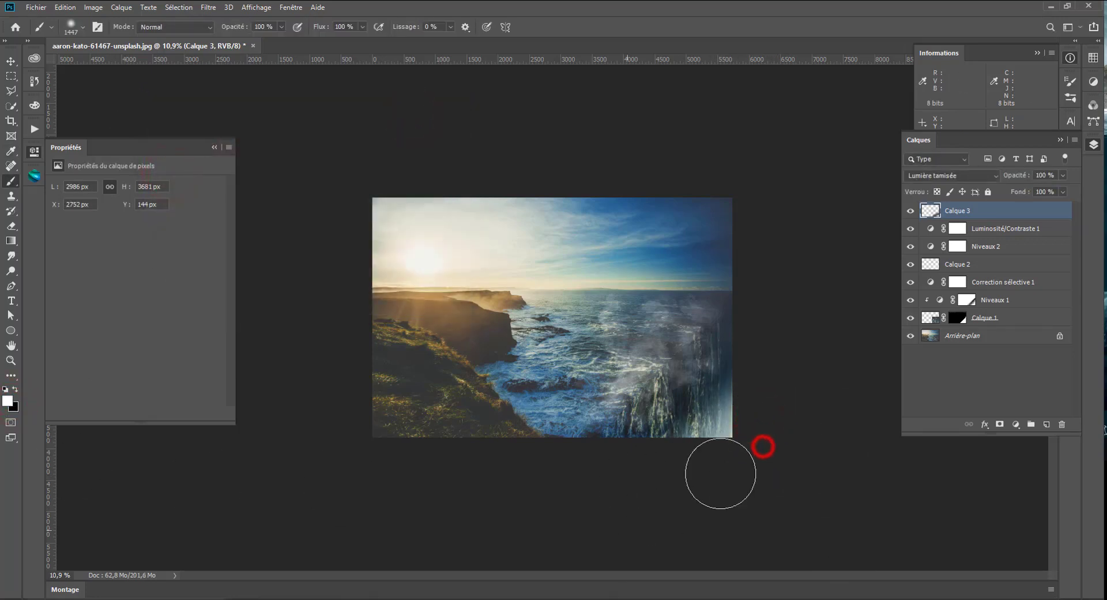
left_click(747, 455)
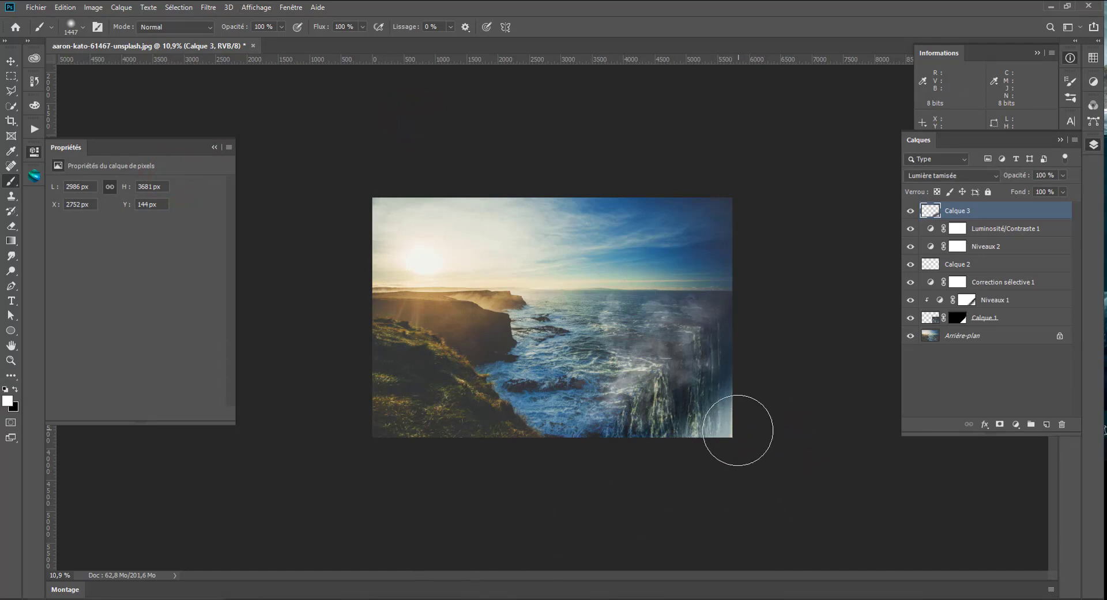
Dab soft mist at the right edge with 33% brush opacity, then add empty Calque 4
left_click(281, 26)
type("60")
left_click(742, 375)
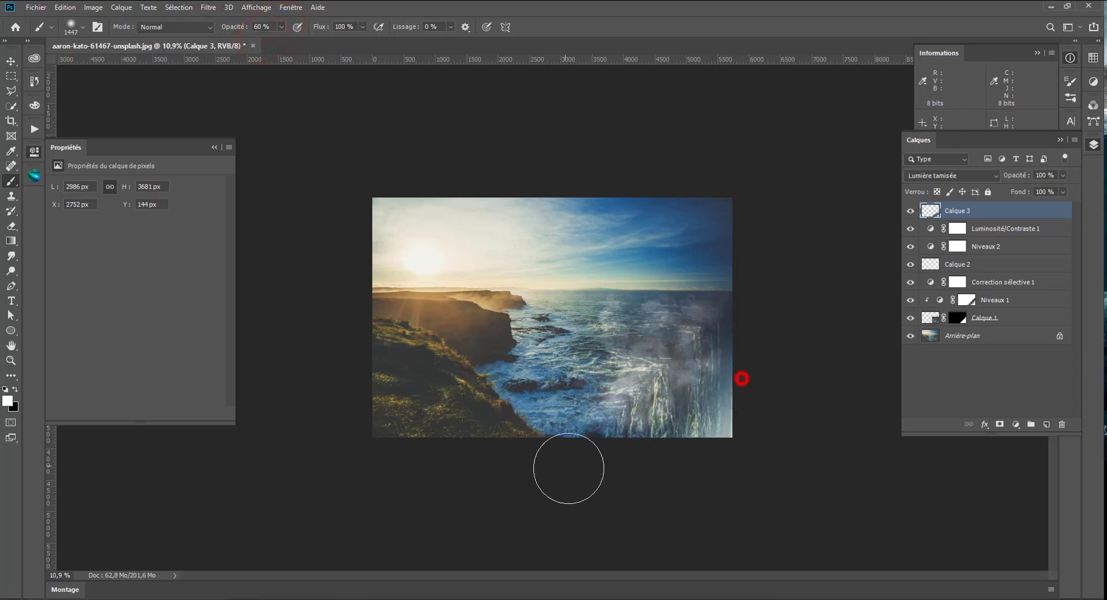
left_click_drag(281, 26, 272, 45)
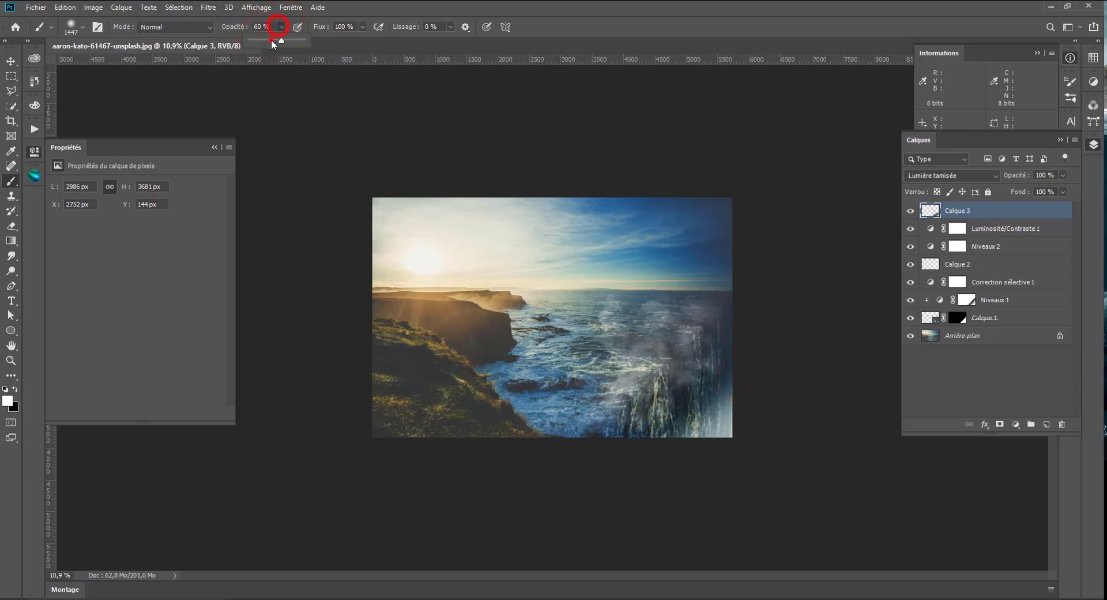
left_click(744, 365)
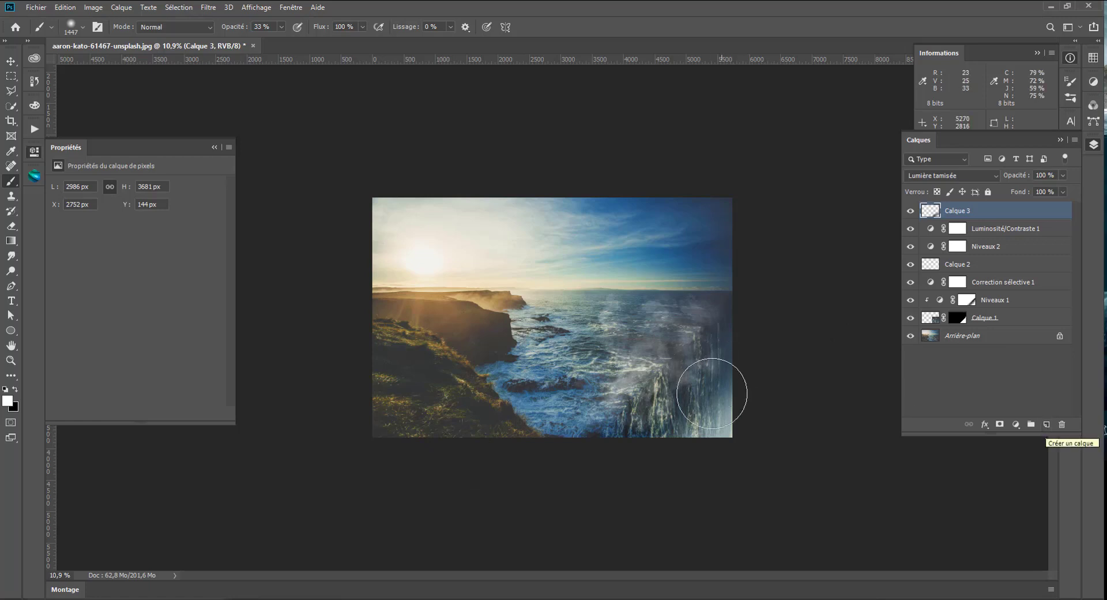
left_click(1047, 425)
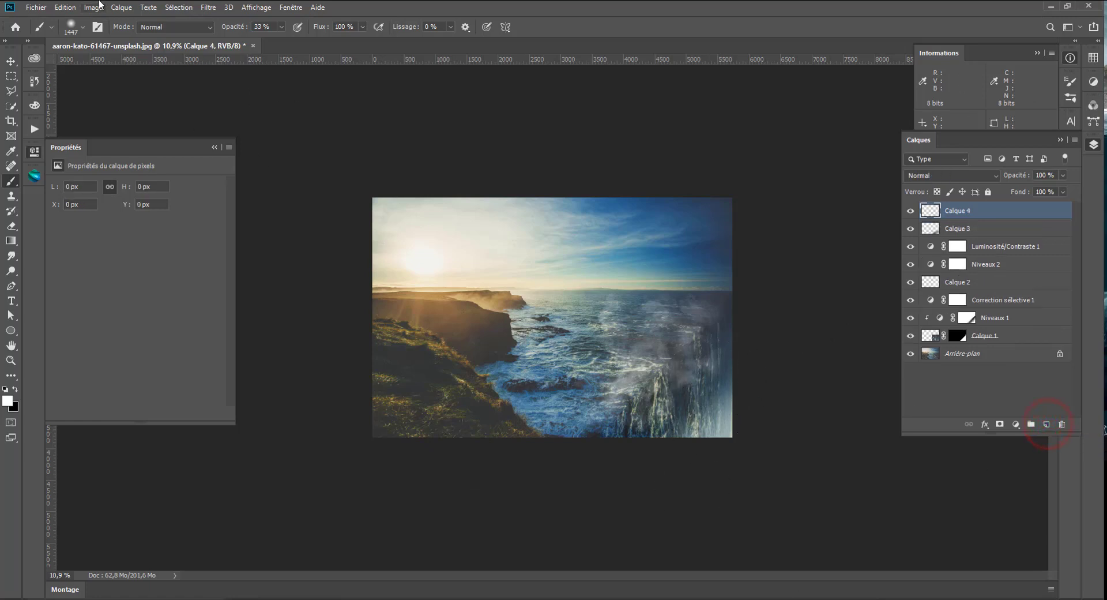
Fill Calque 4 with a merged copy of the whole image using Apply Image
left_click(92, 8)
left_click(144, 177)
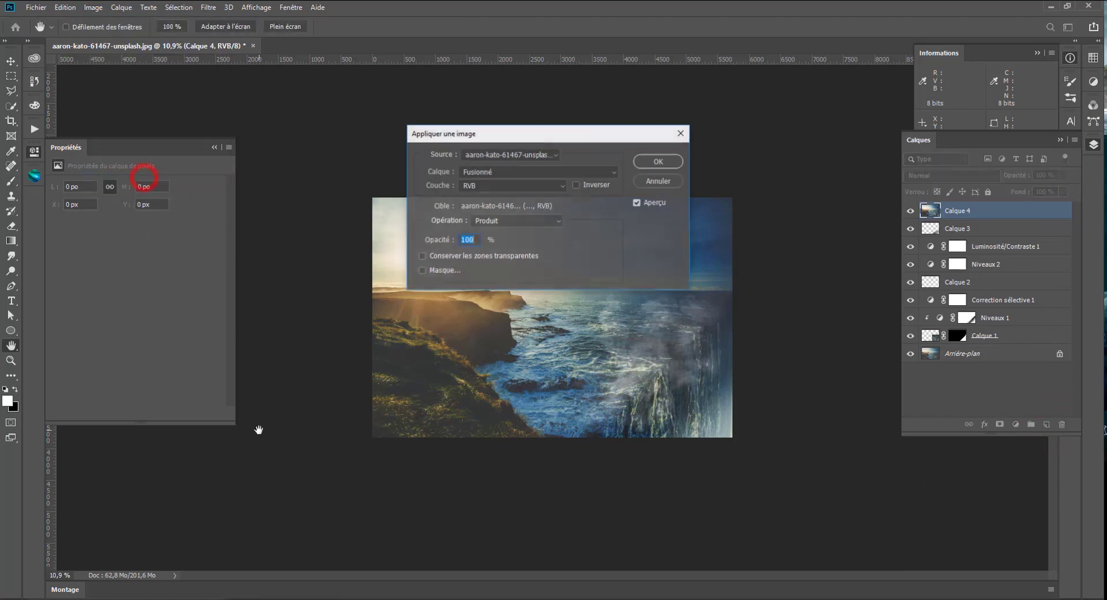
left_click(659, 161)
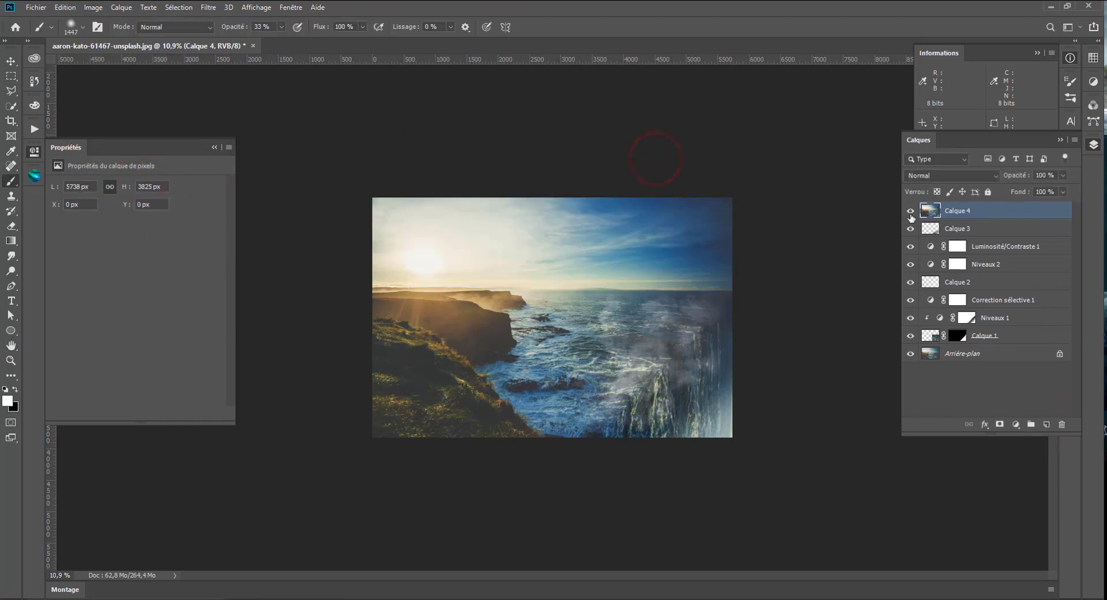
left_click(910, 213)
Open the Lighting Effects filter, retrying after dismissing the insufficient memory error
left_click(232, 7)
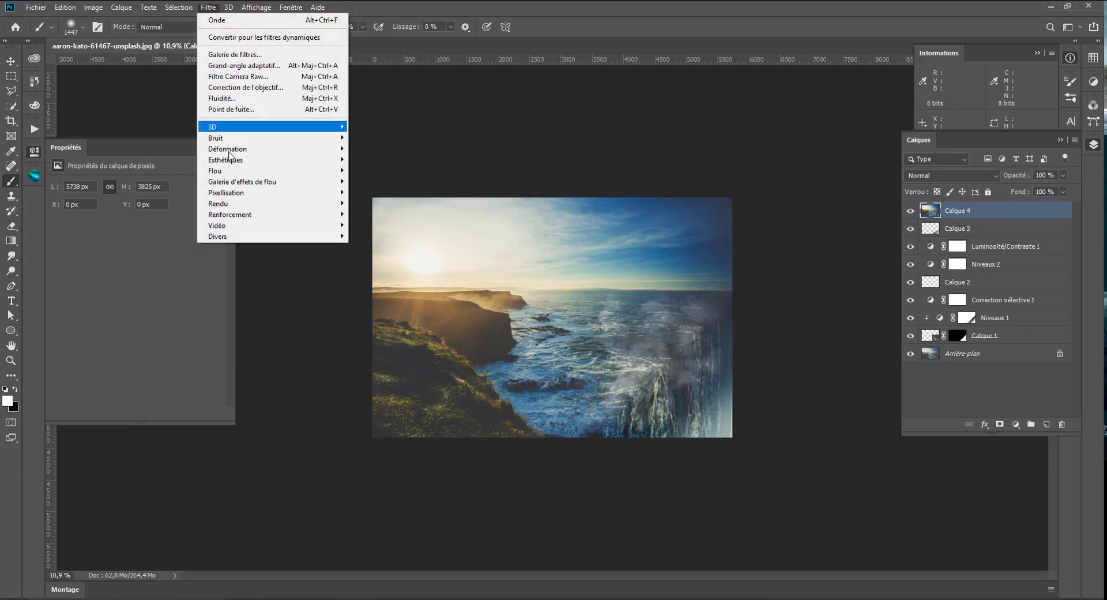
mouse_move(226, 203)
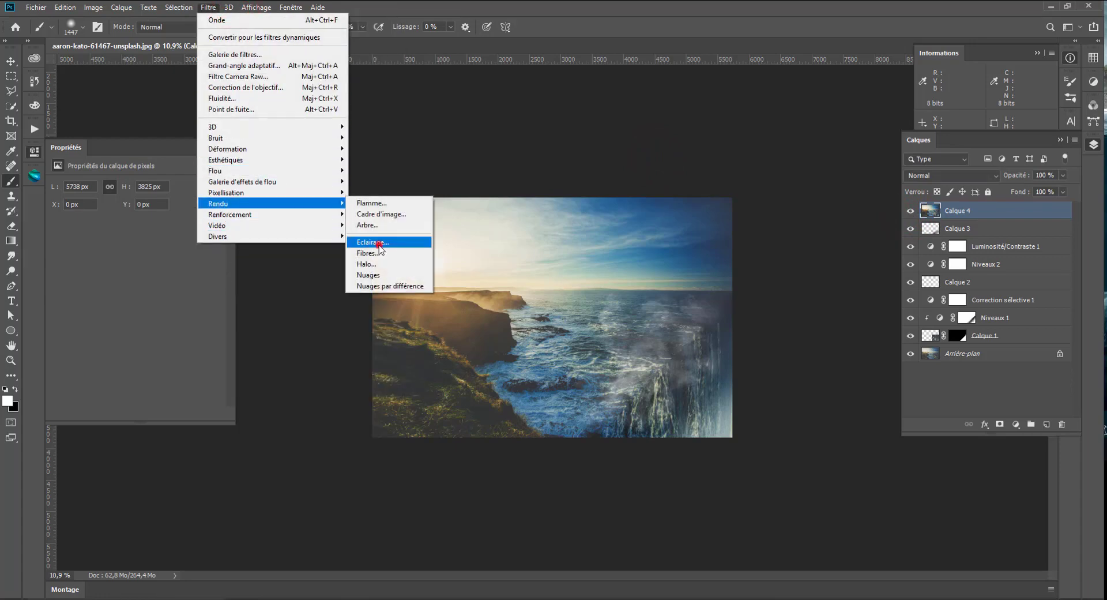
left_click(379, 246)
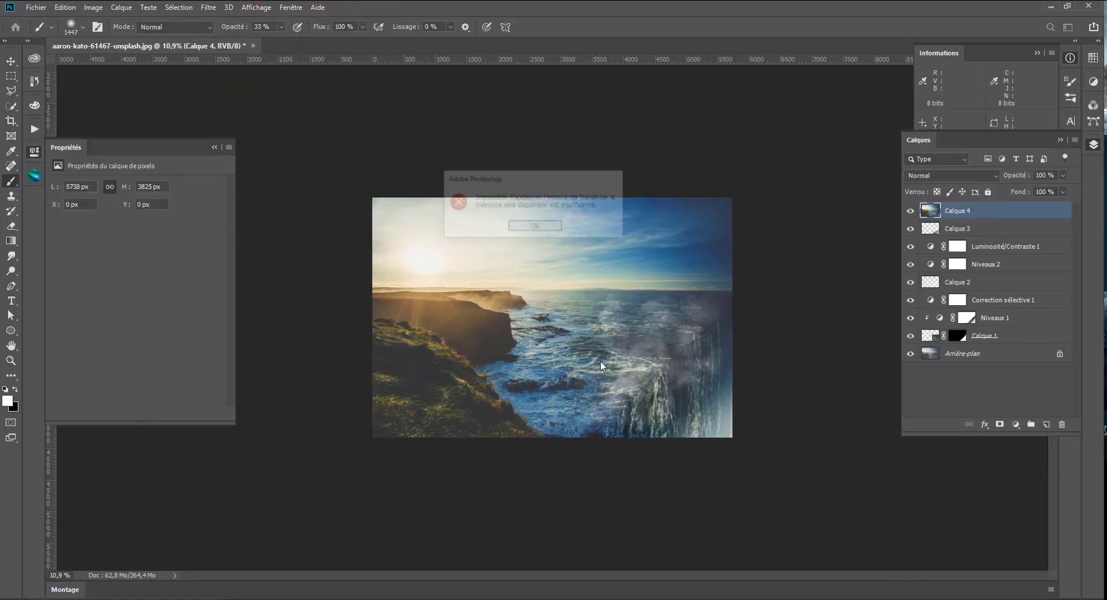
left_click(532, 229)
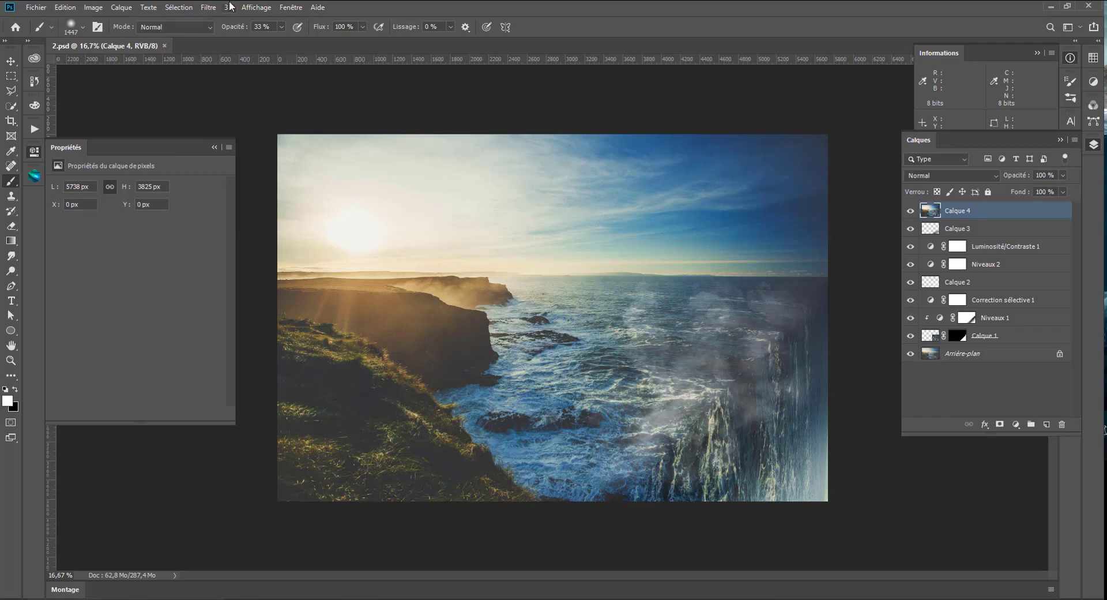
left_click(208, 7)
mouse_move(219, 203)
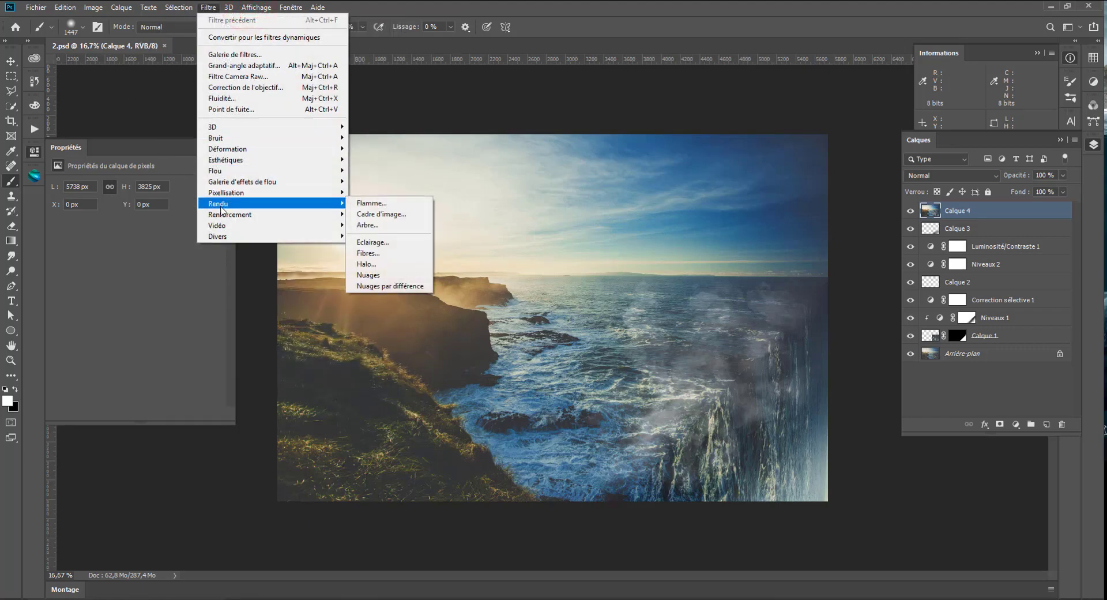
left_click(385, 243)
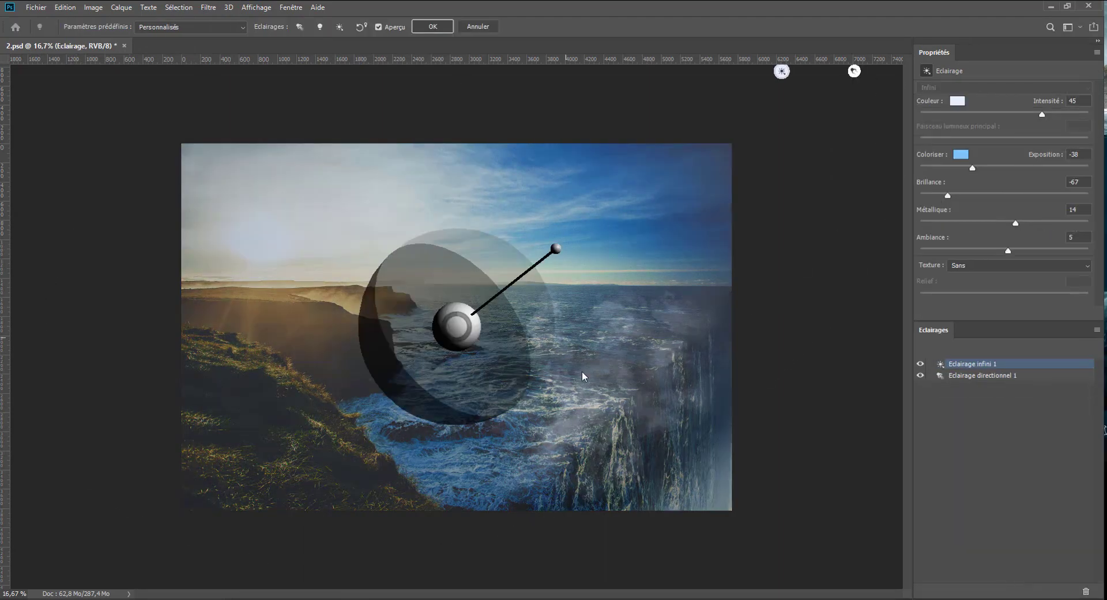
Set the infinite light to intensity 63; move the directional light over the sea at intensity 8
left_click_drag(472, 321, 475, 327)
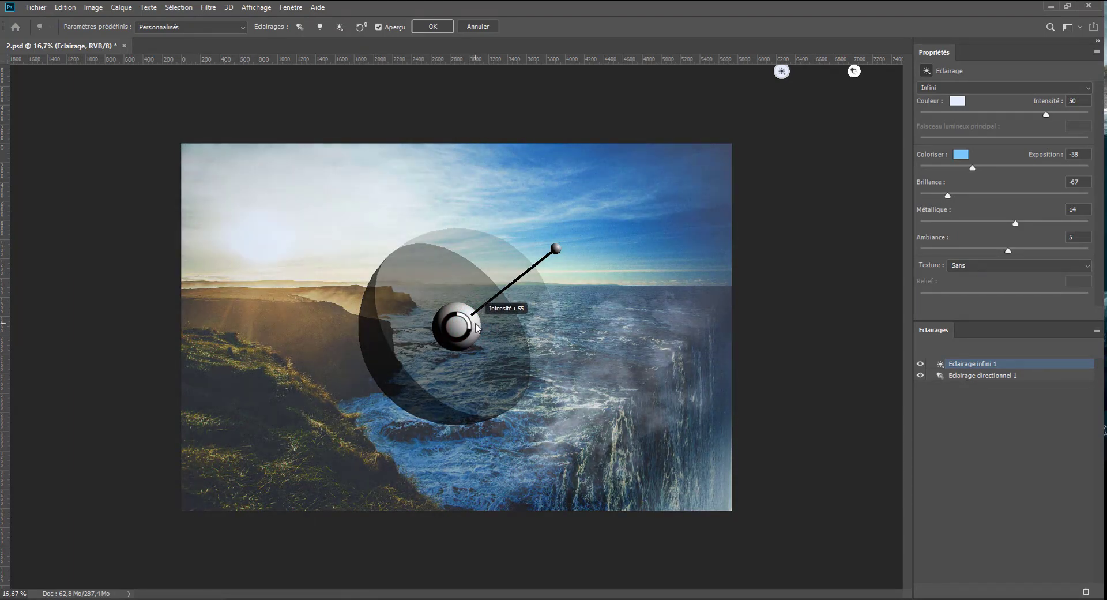
left_click_drag(475, 328, 471, 330)
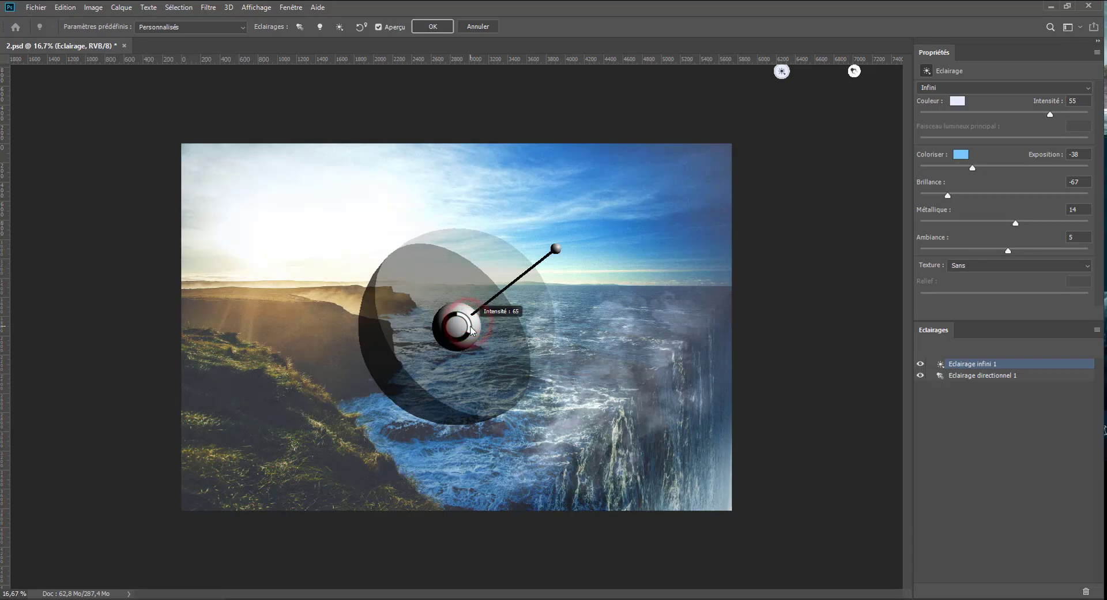
left_click_drag(395, 422, 367, 453)
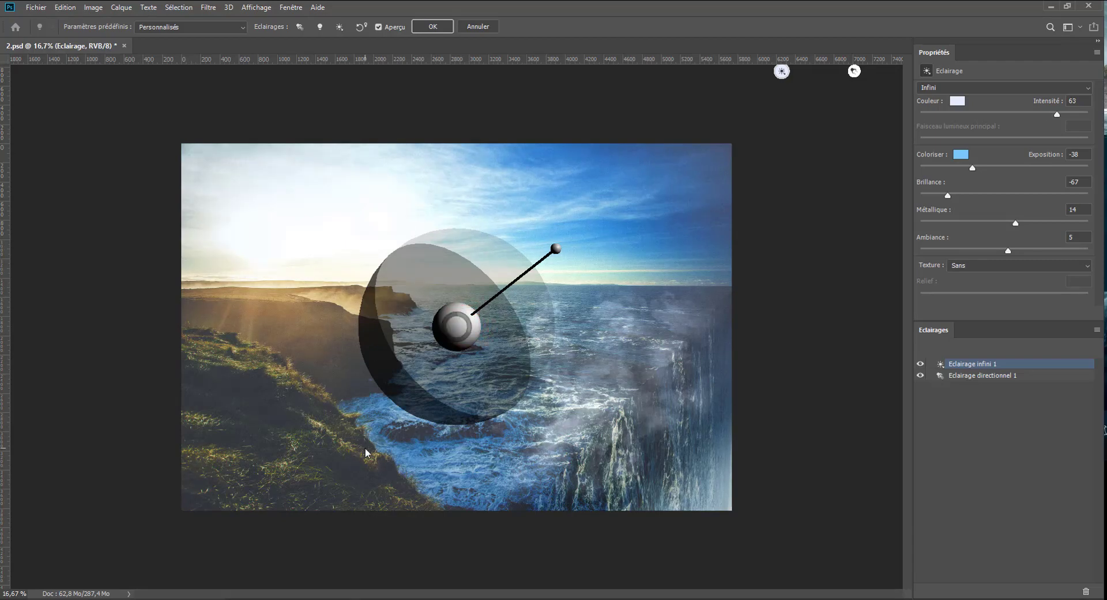
left_click(987, 377)
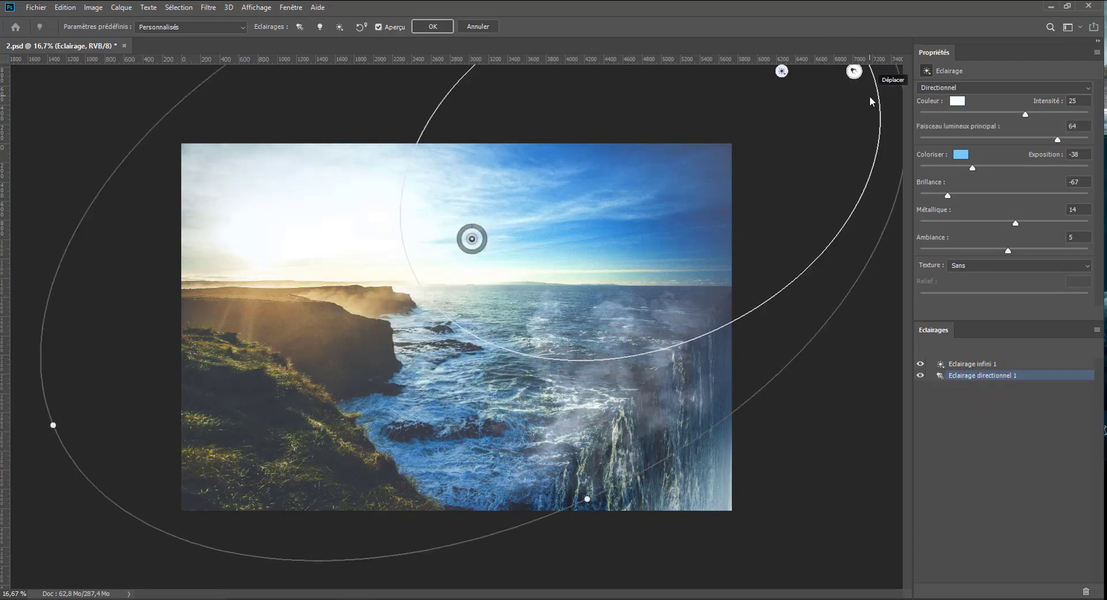
mouse_move(467, 235)
left_mouse_down()
mouse_move(515, 255)
mouse_move(500, 340)
mouse_move(239, 374)
mouse_move(511, 384)
mouse_move(114, 408)
mouse_move(510, 351)
mouse_move(576, 318)
mouse_move(661, 366)
mouse_move(574, 327)
mouse_move(507, 354)
mouse_move(516, 336)
mouse_move(508, 344)
left_mouse_up()
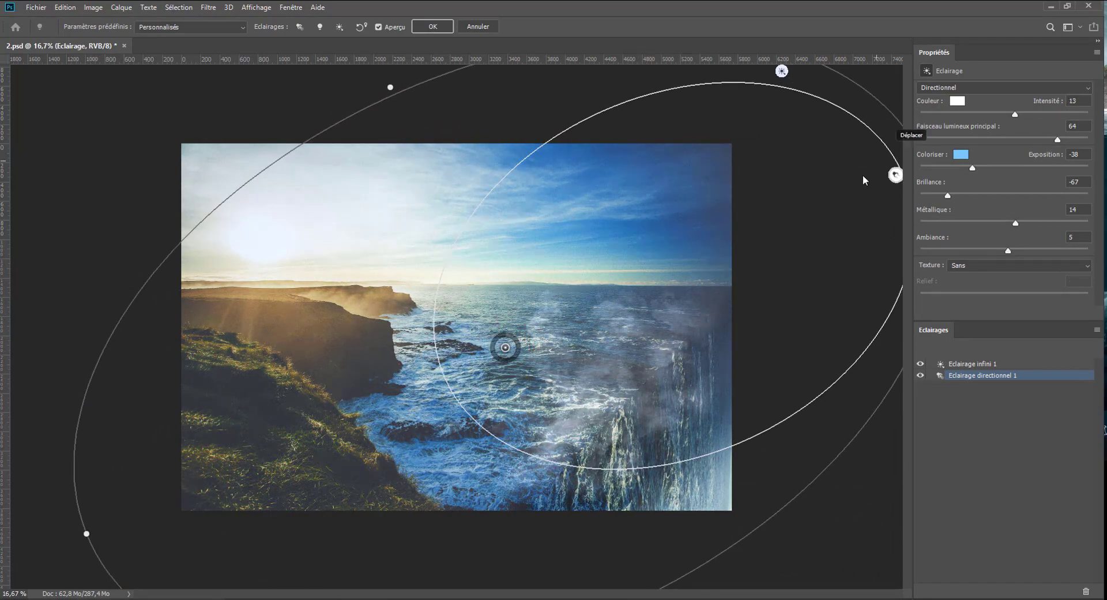
left_click(1030, 111)
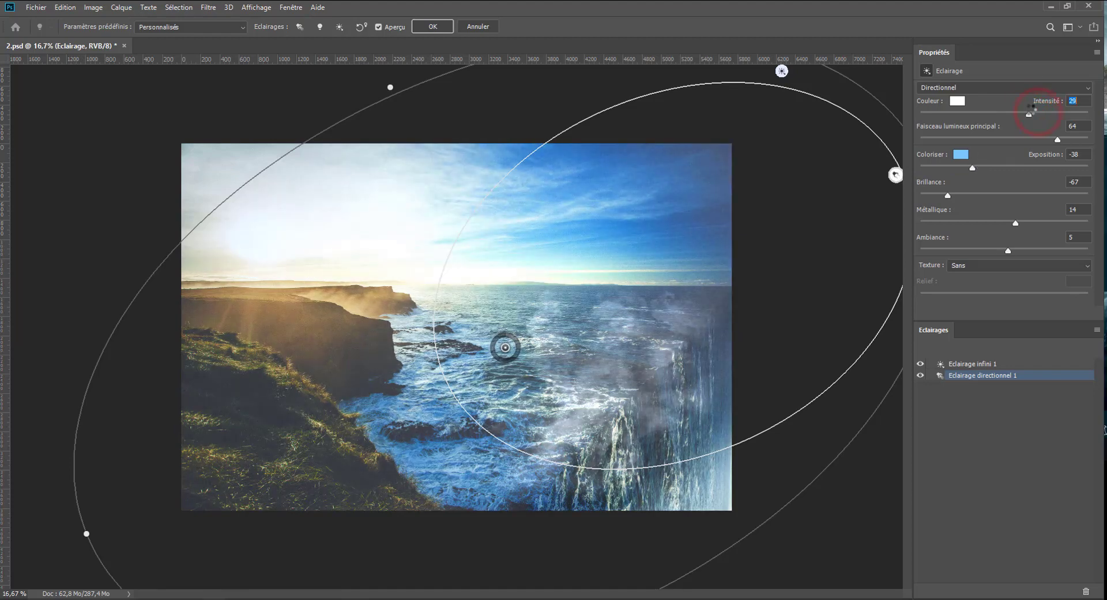
left_click_drag(1029, 111, 1012, 110)
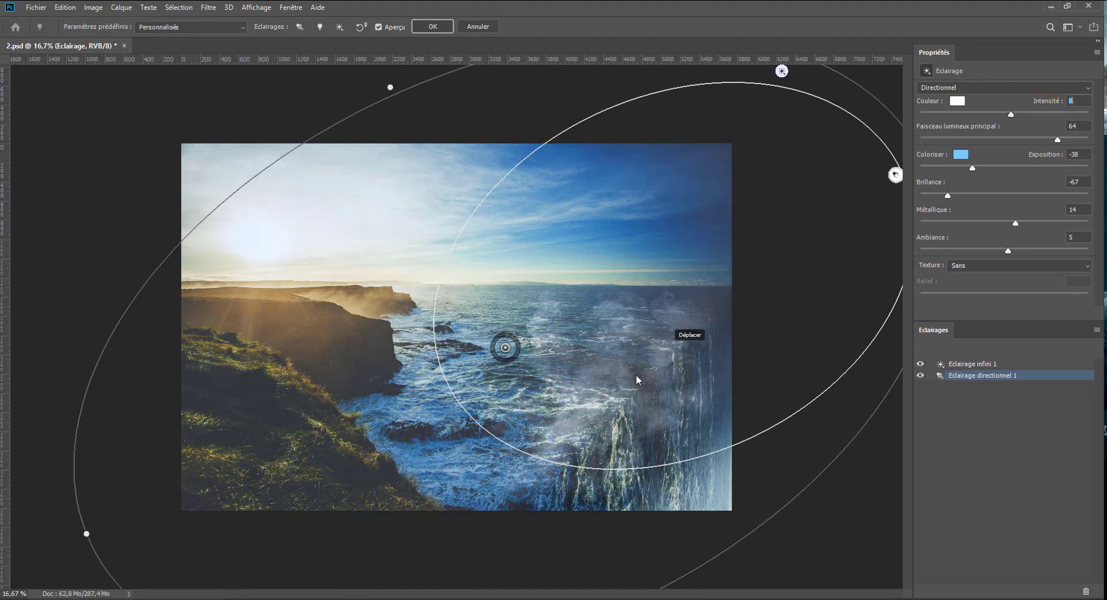
Compare with lights and preview toggled, then apply the lighting effect to Calque 4
left_click(919, 364)
left_click(920, 376)
left_click(919, 376)
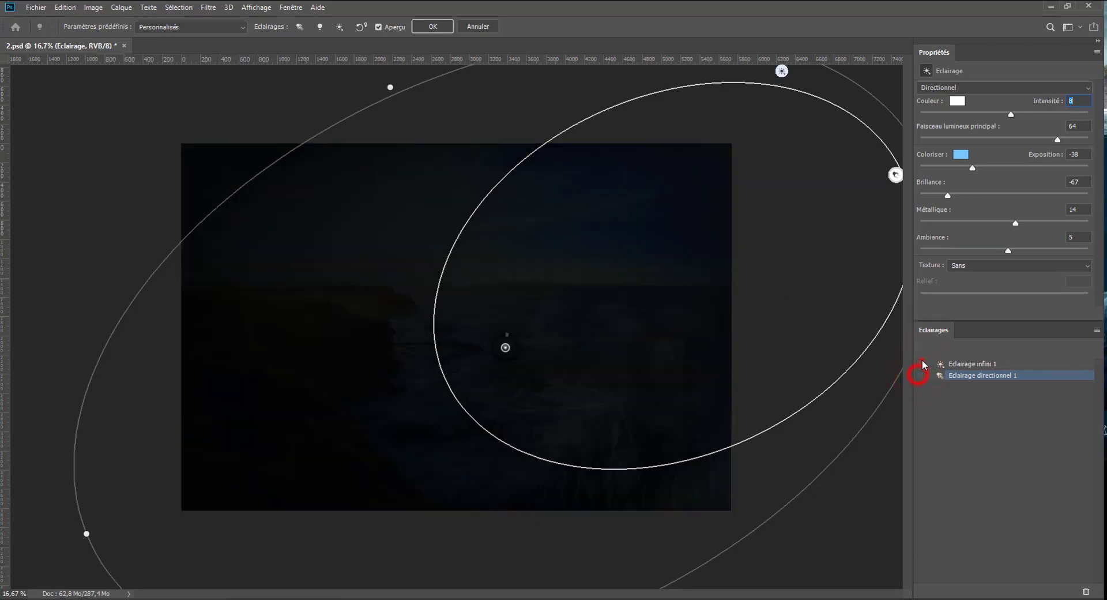
left_click(921, 364)
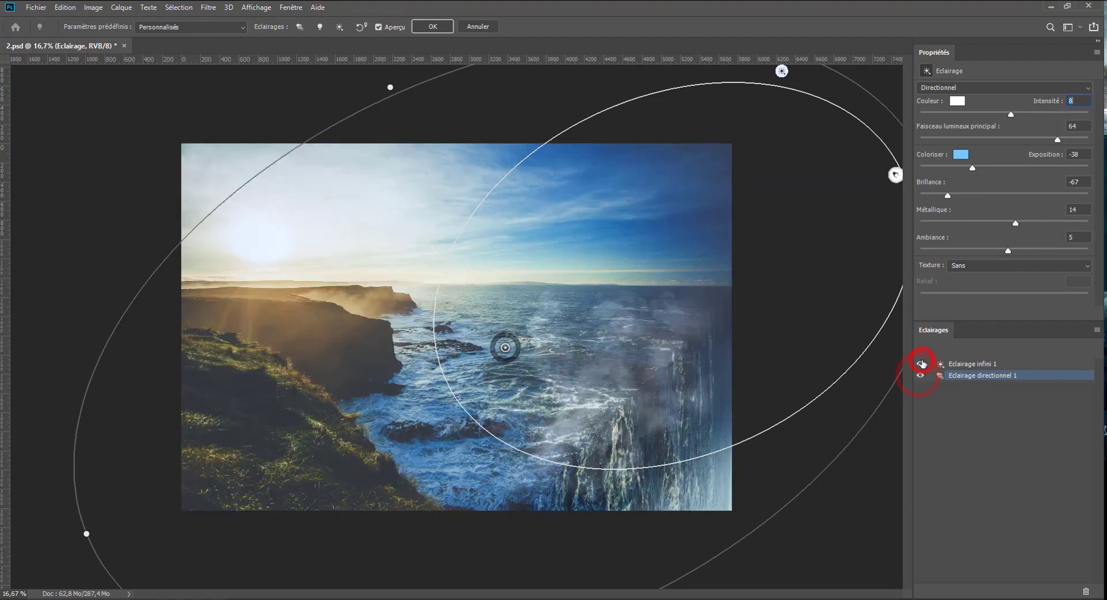
left_click(379, 28)
left_click(378, 29)
left_click(378, 28)
left_click(378, 28)
left_click(379, 27)
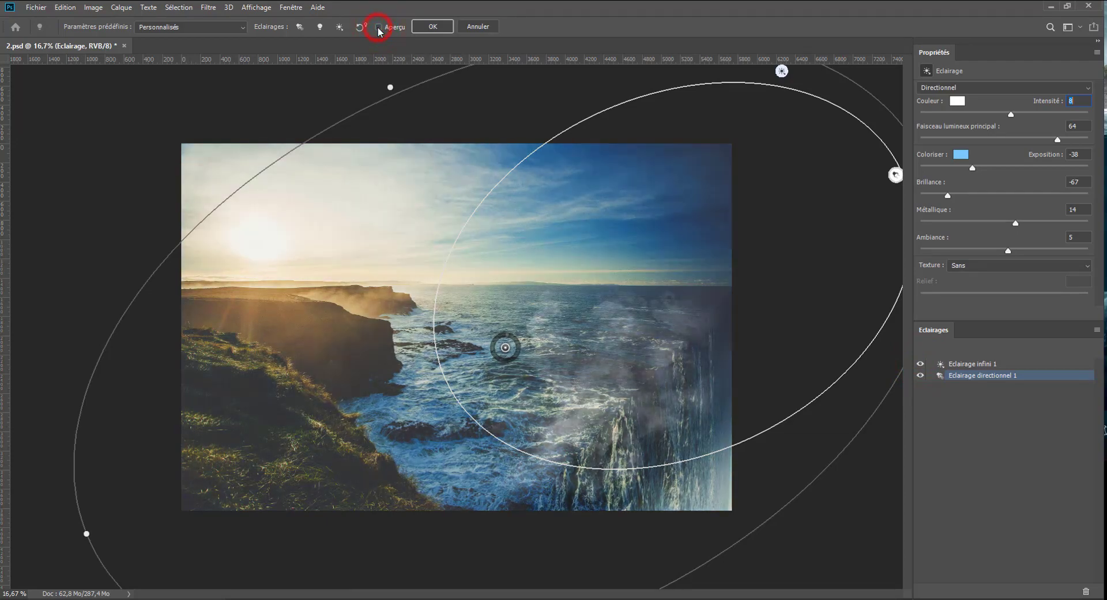
left_click(378, 28)
left_click(379, 28)
left_click(433, 26)
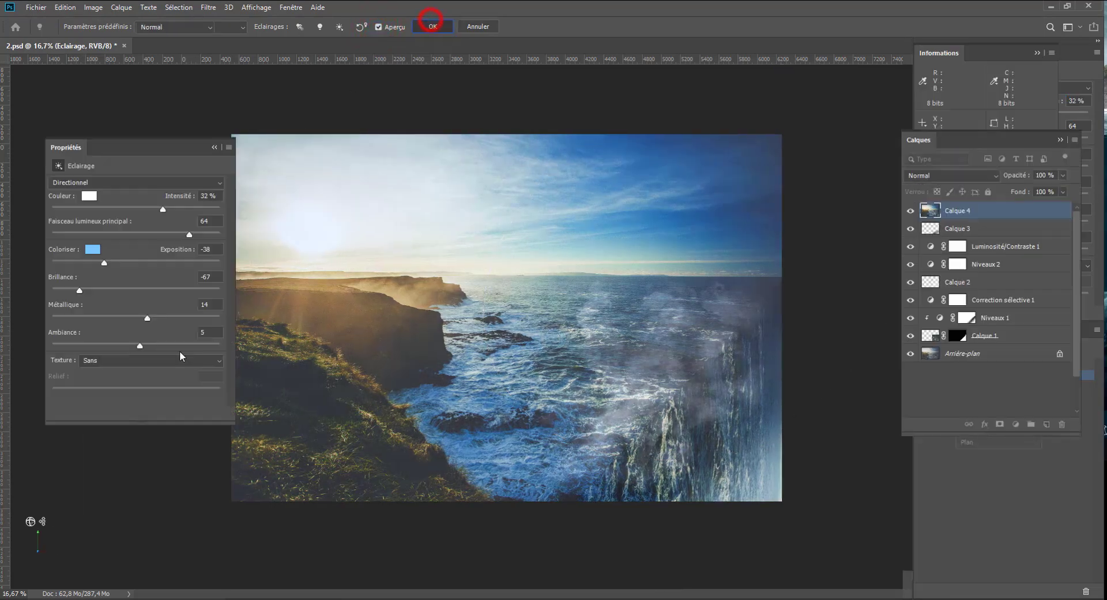